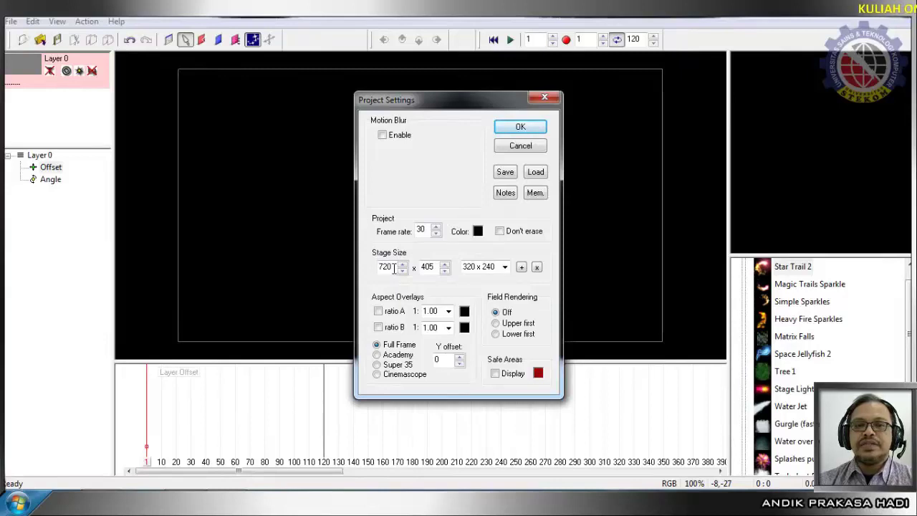
- Close the project settings without changes and view the program's version information
{"action": "left_click", "coordinate": [521, 147]}
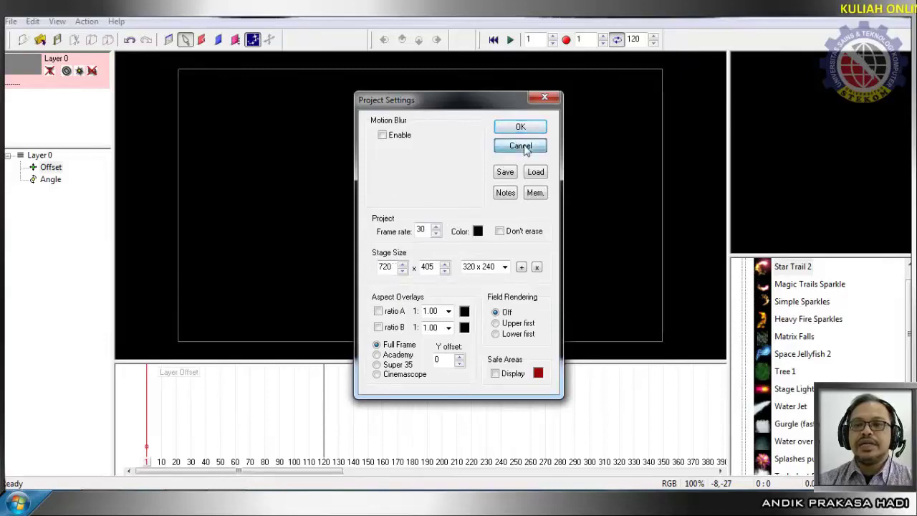
{"action": "left_click", "coordinate": [117, 22]}
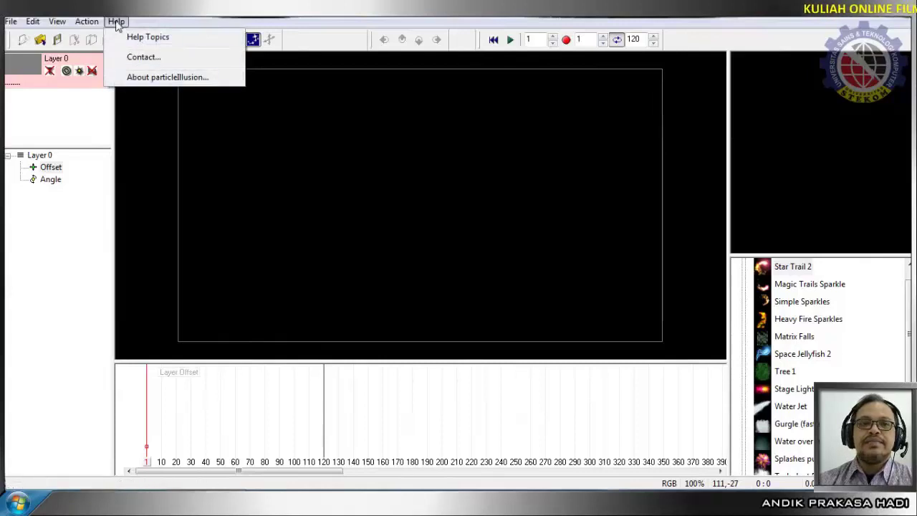
{"action": "left_click", "coordinate": [148, 77]}
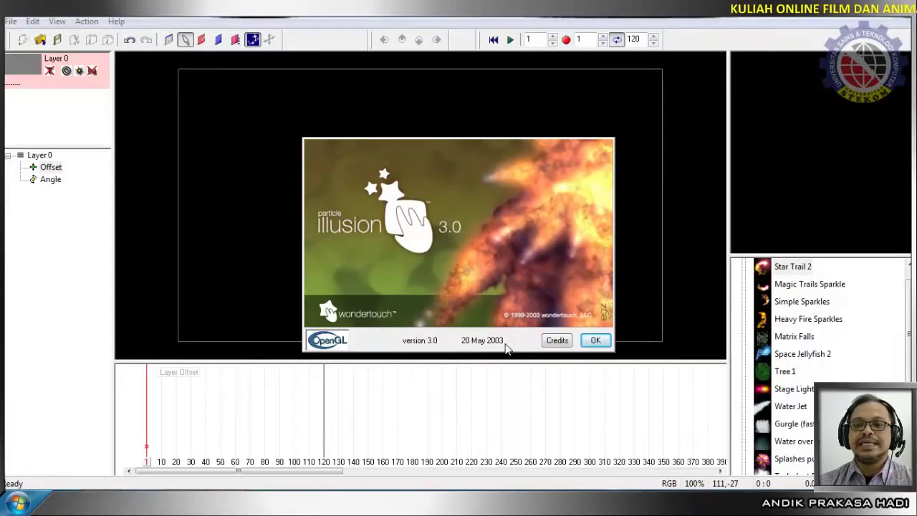
{"action": "left_click", "coordinate": [596, 341]}
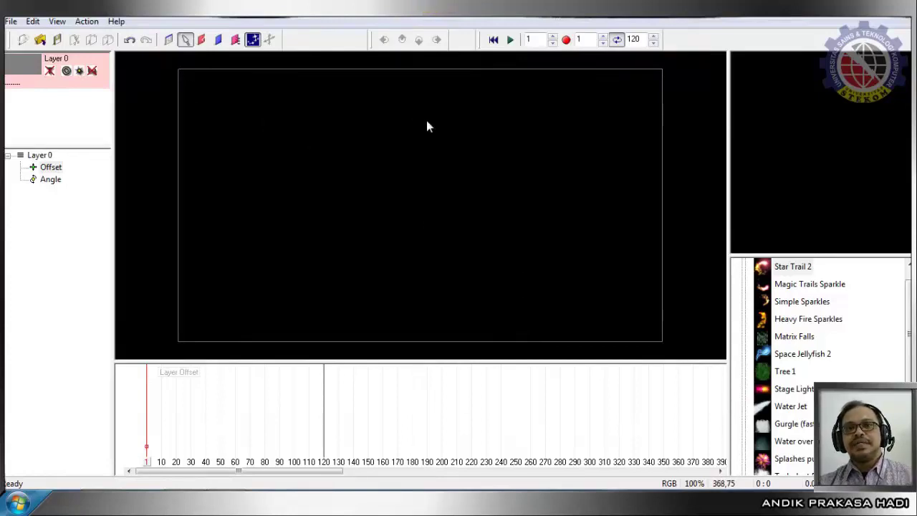
{"action": "left_click", "coordinate": [169, 39]}
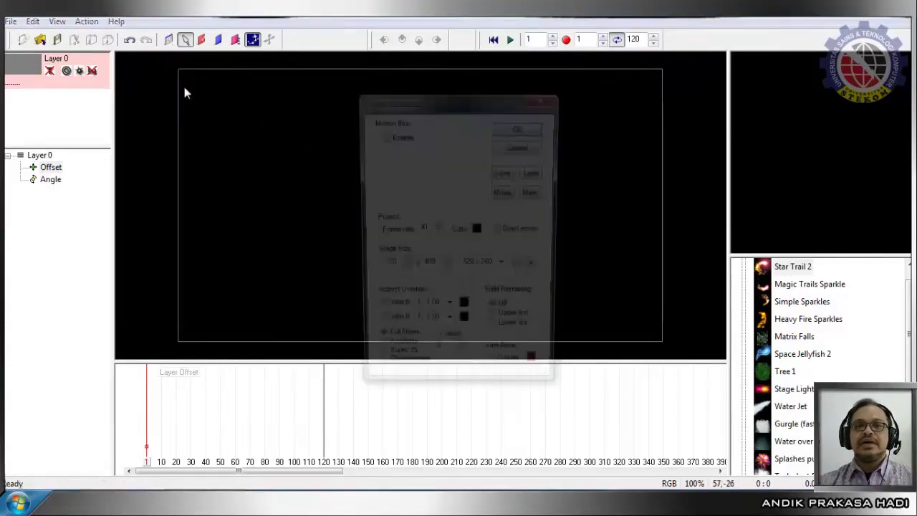
{"action": "double_click", "coordinate": [436, 266]}
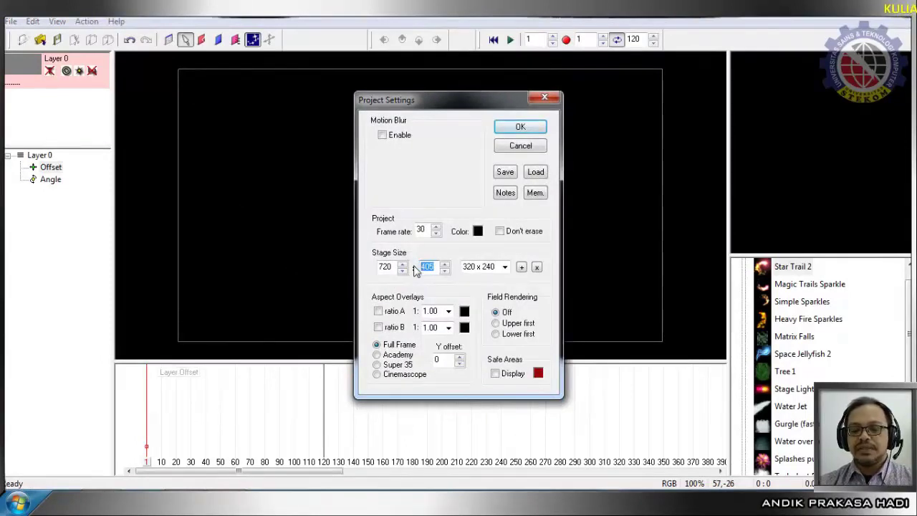
{"action": "type", "text": "48"}
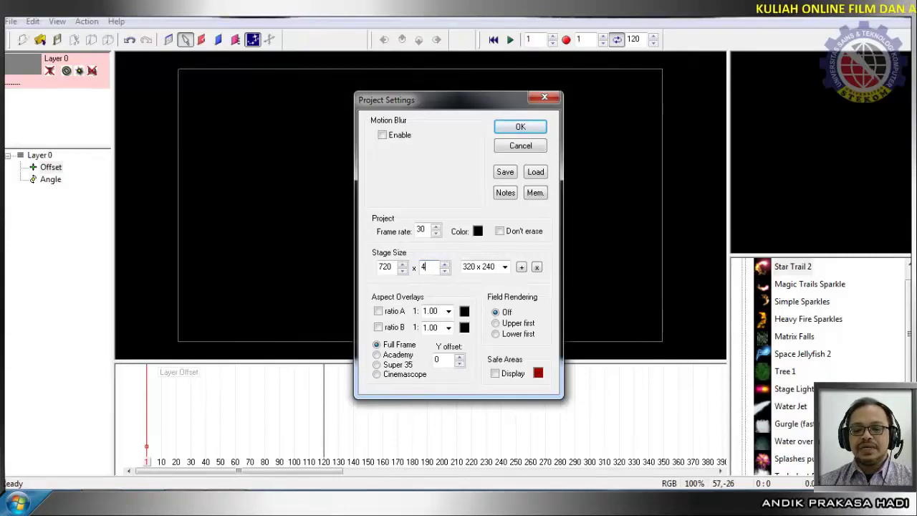
{"action": "type", "text": "05"}
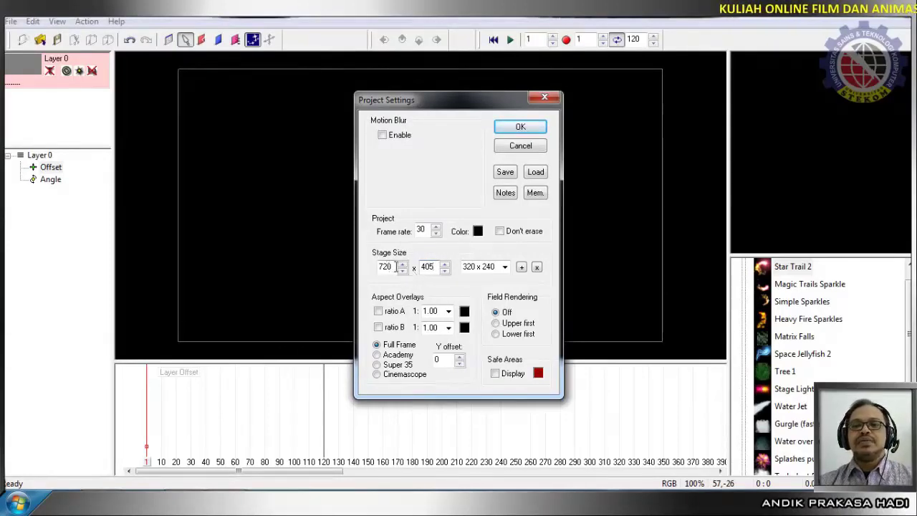
{"action": "left_click", "coordinate": [523, 146]}
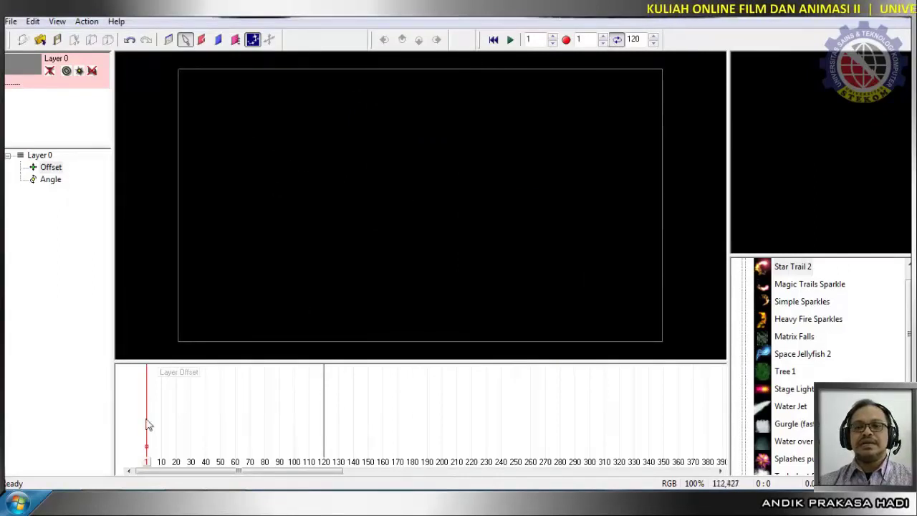
- Set the project length to 150 frames and check the project settings without changing them
{"action": "double_click", "coordinate": [634, 39]}
{"action": "type", "text": "150"}
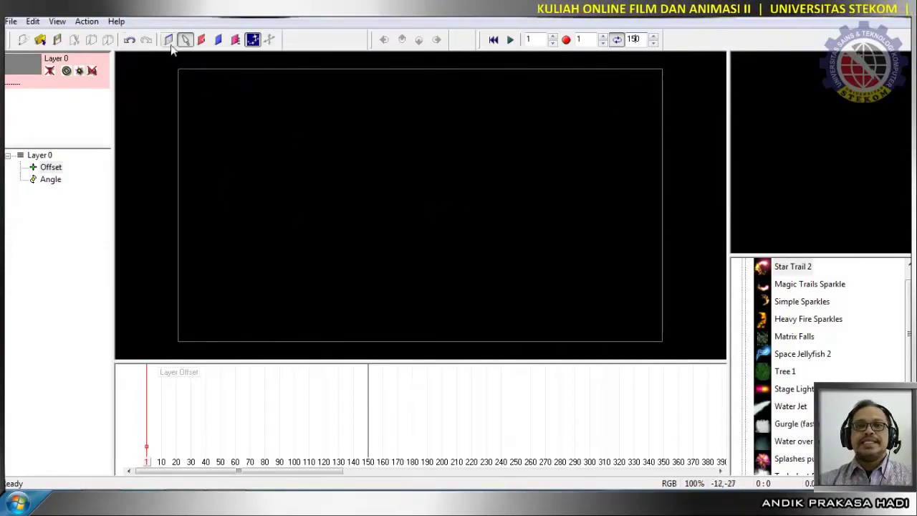
{"action": "double_click", "coordinate": [344, 195]}
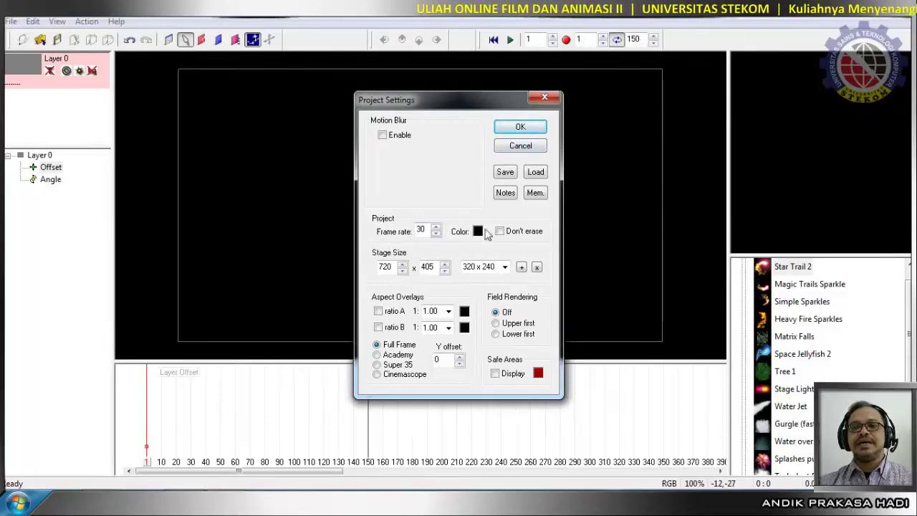
{"action": "left_click", "coordinate": [520, 146]}
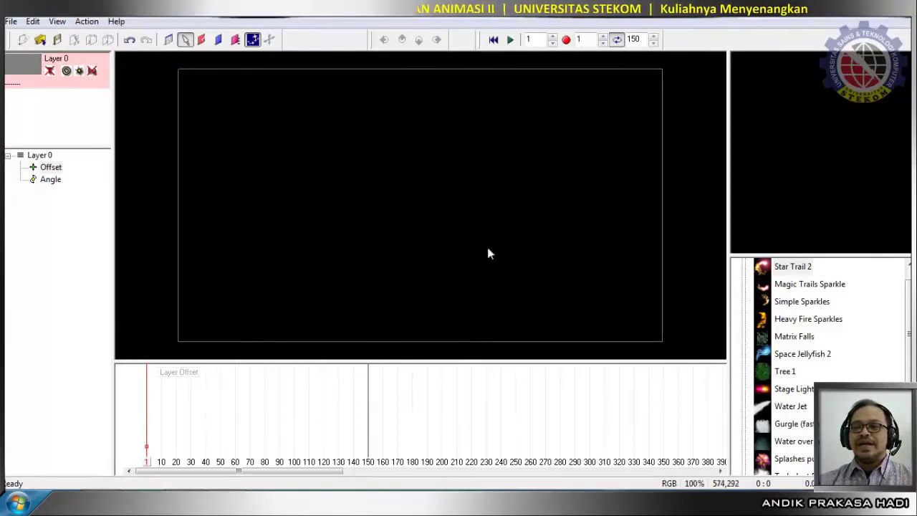
- Place a Space Jellyfish 2 emitter in the left part of the stage at about 118,194
{"action": "left_click", "coordinate": [806, 360]}
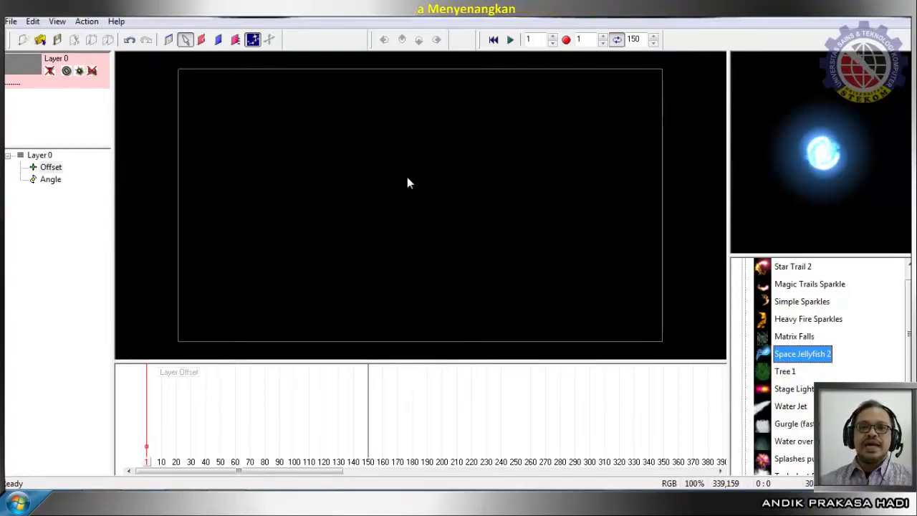
{"action": "key", "text": "Escape"}
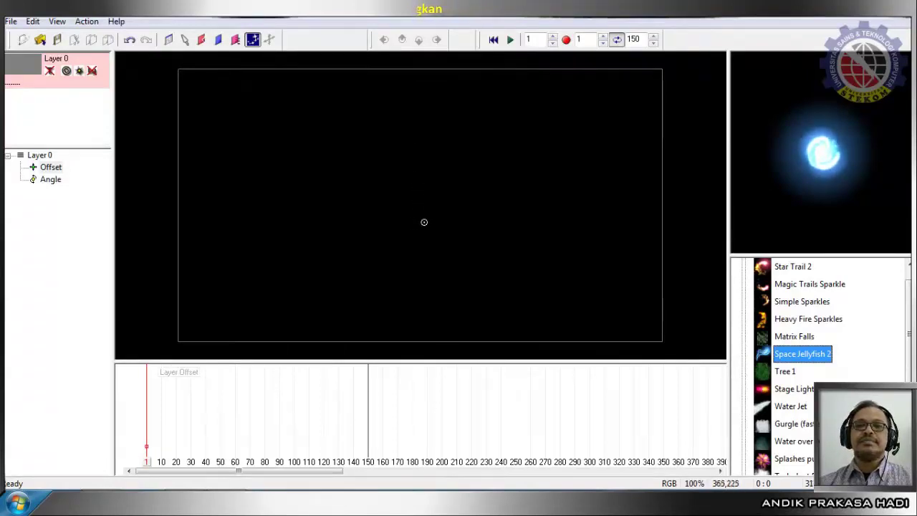
{"action": "left_click", "coordinate": [259, 201]}
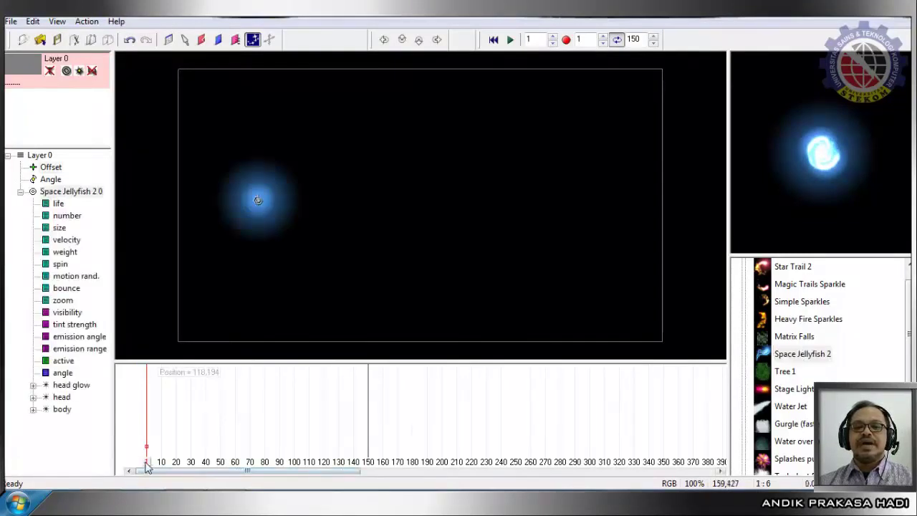
- Animate the emitter's position by moving it across the stage to about 581,198 at frame 30
{"action": "left_click_drag", "start_coordinate": [145, 464], "coordinate": [192, 476]}
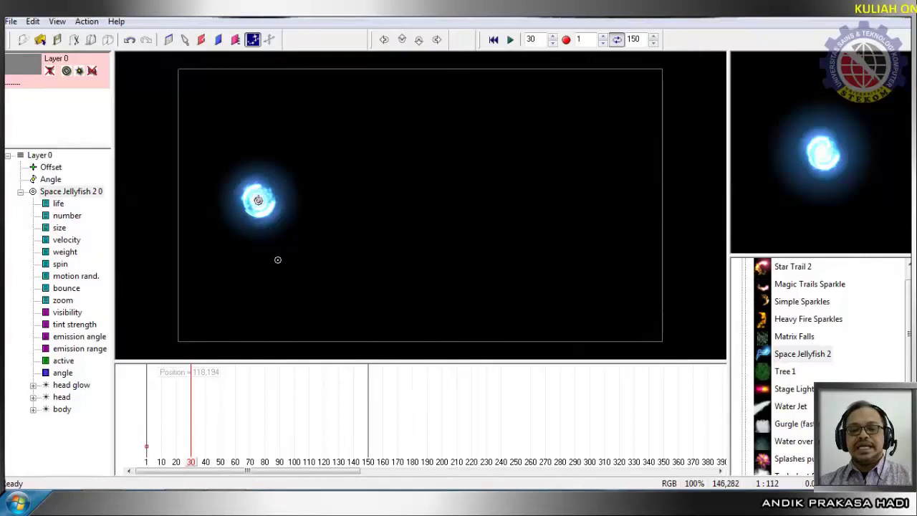
{"action": "key", "text": "s"}
{"action": "left_click_drag", "start_coordinate": [259, 200], "coordinate": [561, 200]}
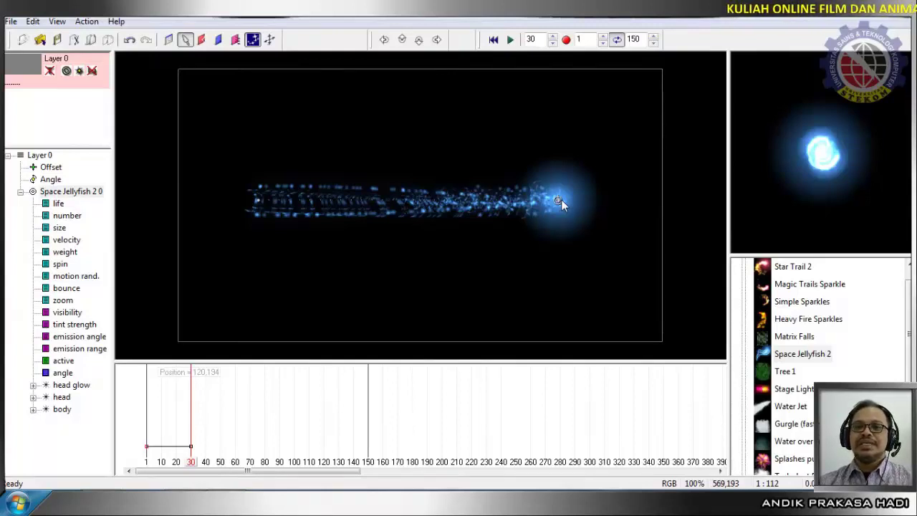
{"action": "left_click_drag", "start_coordinate": [560, 200], "coordinate": [572, 201]}
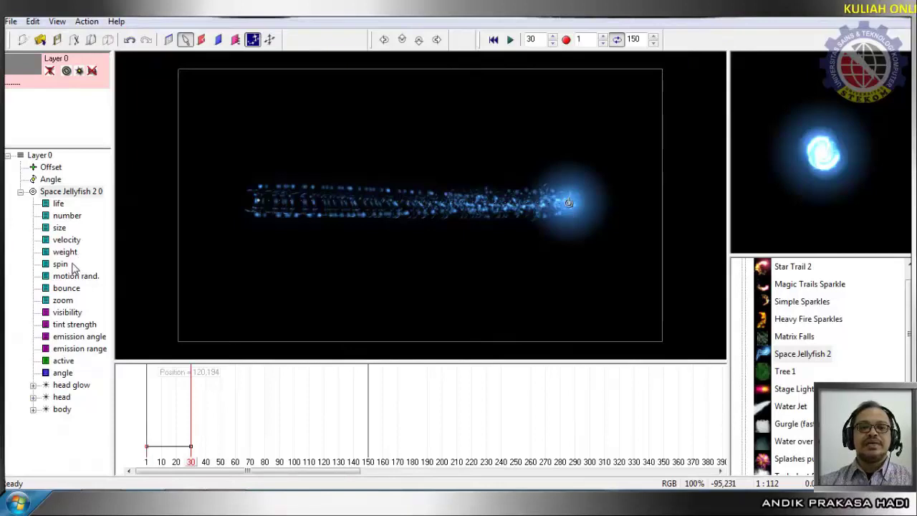
- Examine the Space Jellyfish emitter's number, size, velocity and weight graphs
{"action": "left_click", "coordinate": [69, 218]}
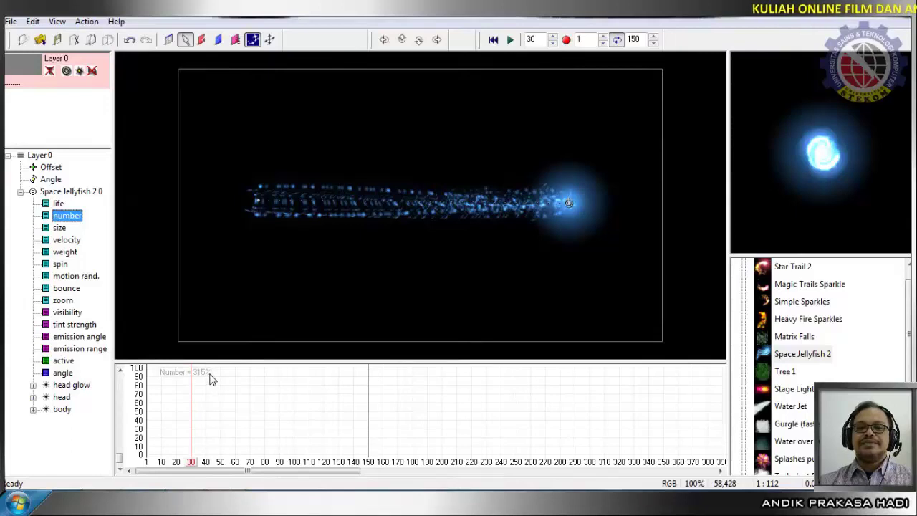
{"action": "left_click", "coordinate": [60, 229]}
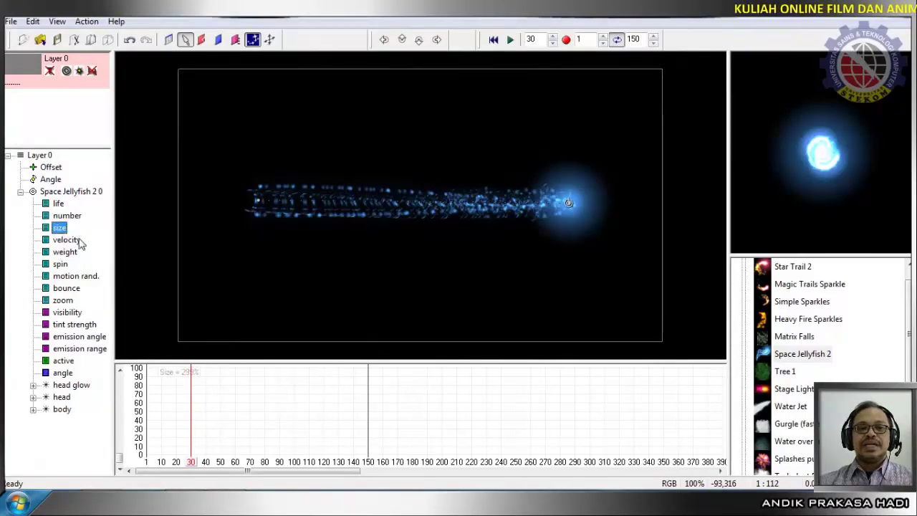
{"action": "left_click", "coordinate": [77, 240]}
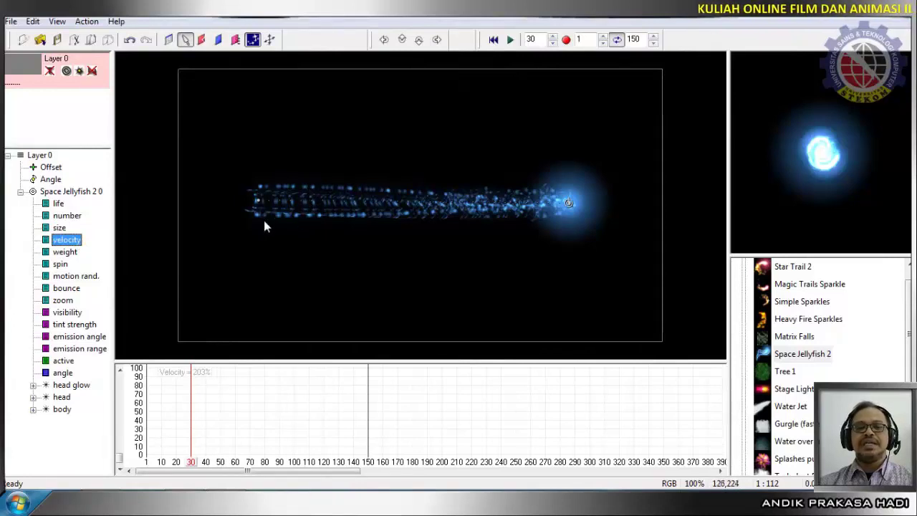
{"action": "left_click", "coordinate": [72, 253]}
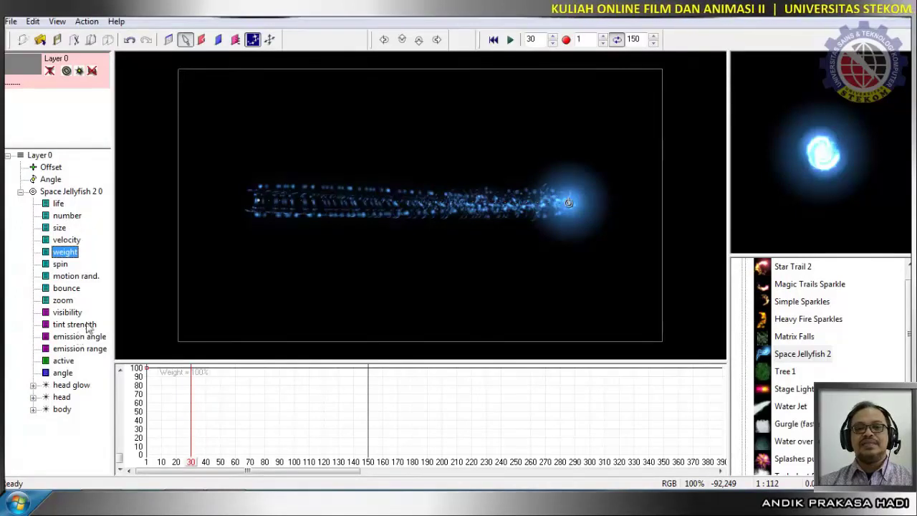
- Change the Space Jellyfish emitter's tint color to bright green (RGB 0, 255, 42) in its properties, trying red and yellow first
{"action": "left_click", "coordinate": [61, 195]}
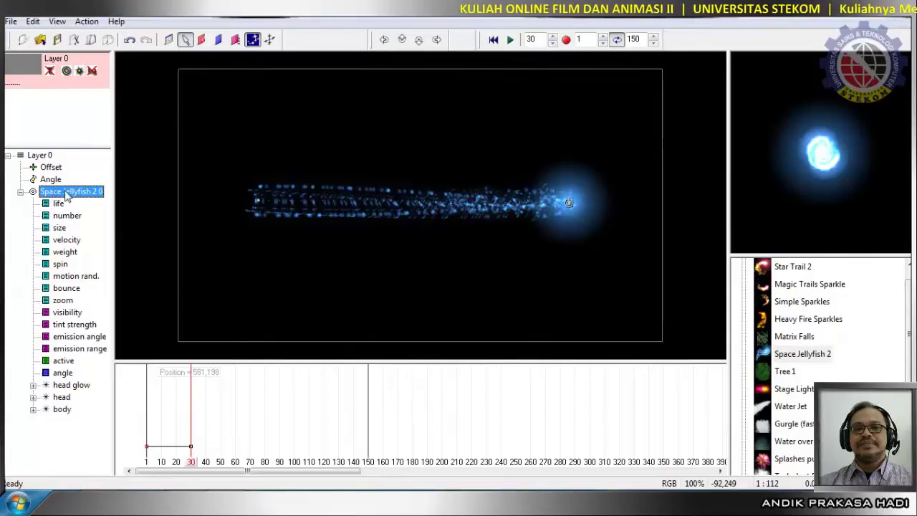
{"action": "right_click", "coordinate": [66, 194]}
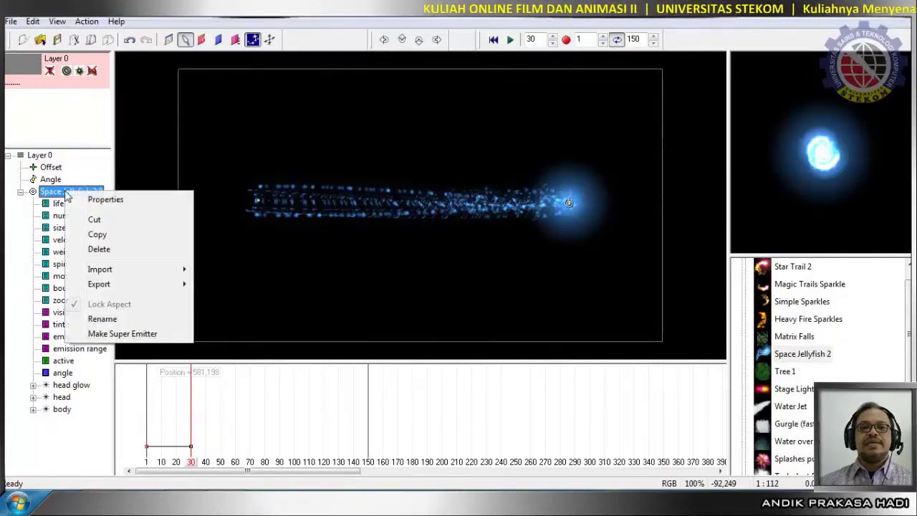
{"action": "left_click", "coordinate": [108, 199]}
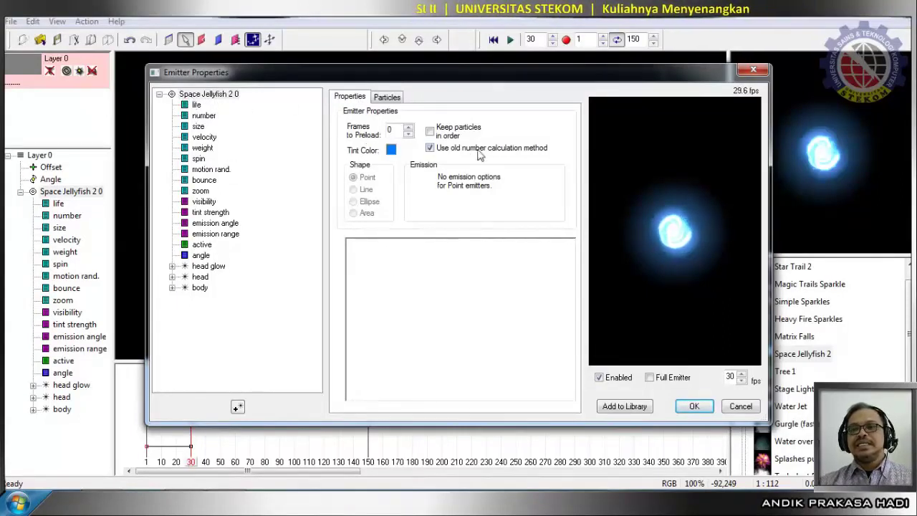
{"action": "left_click", "coordinate": [391, 150]}
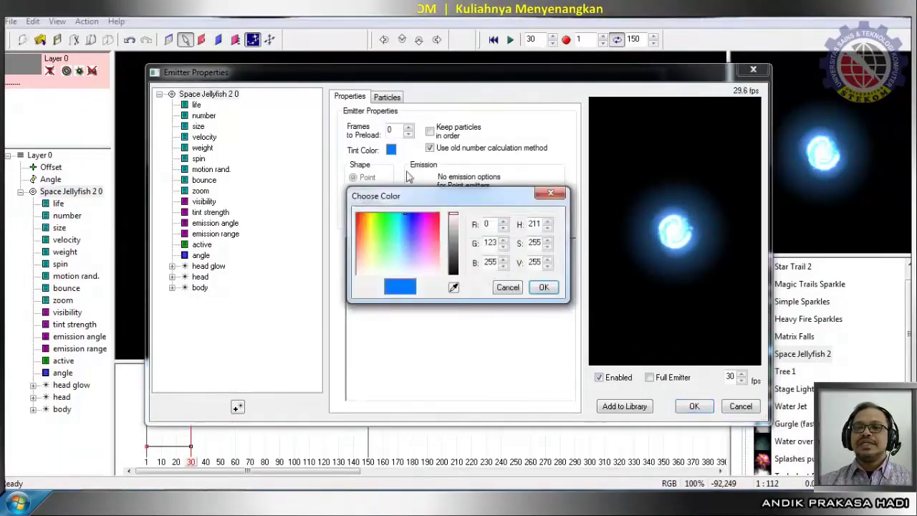
{"action": "left_click_drag", "start_coordinate": [425, 226], "coordinate": [440, 212]}
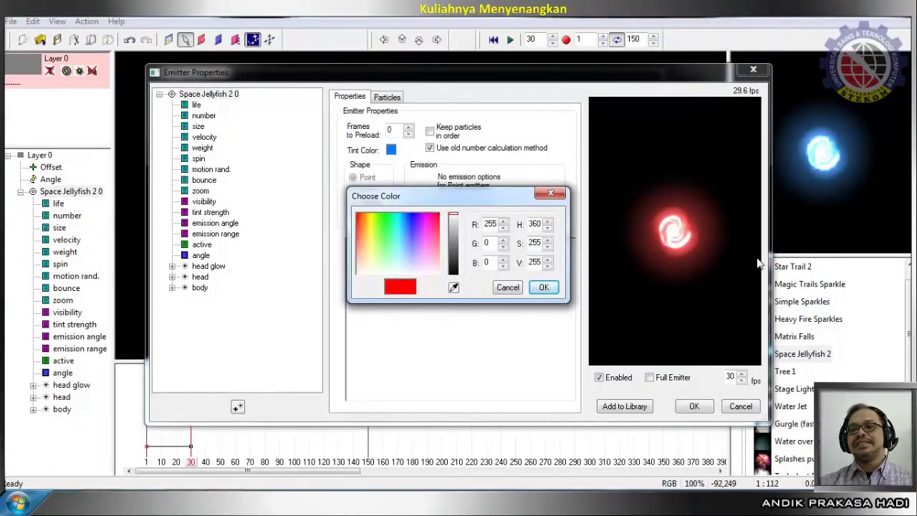
{"action": "left_click", "coordinate": [371, 233]}
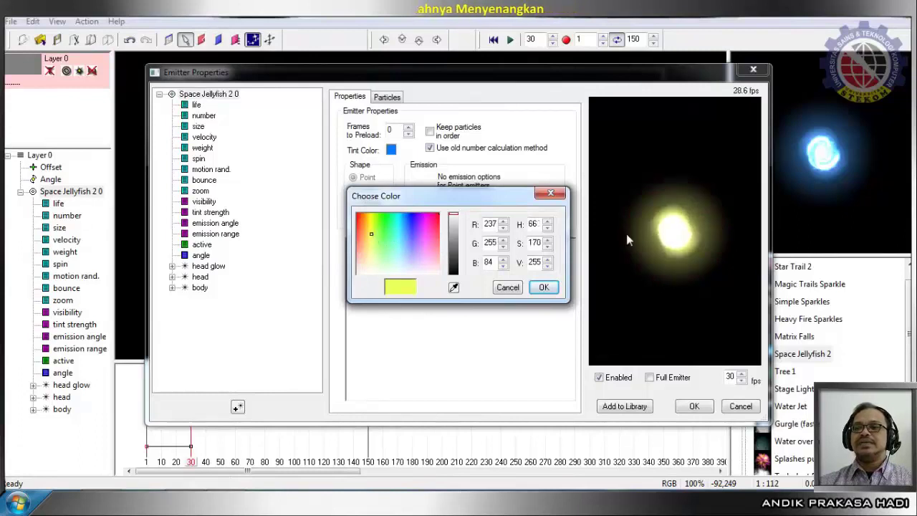
{"action": "left_click", "coordinate": [382, 227]}
{"action": "left_click_drag", "start_coordinate": [383, 227], "coordinate": [385, 209]}
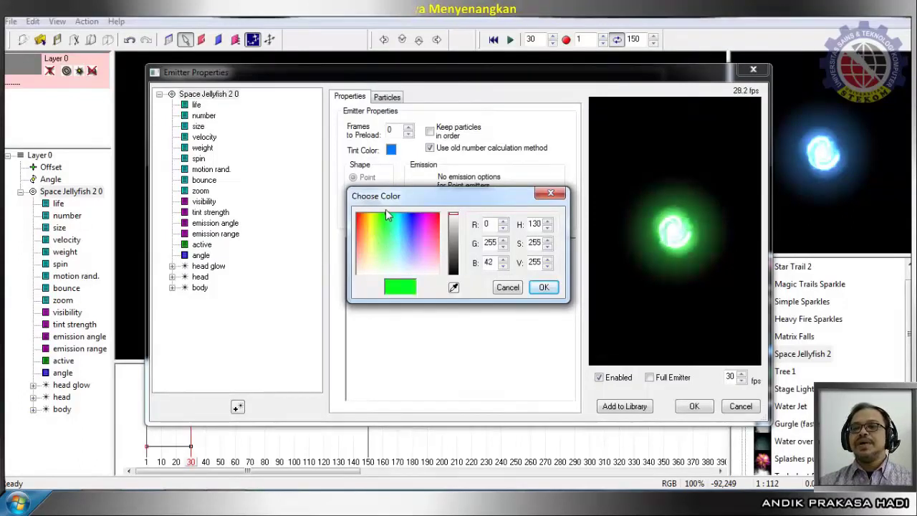
{"action": "left_click", "coordinate": [544, 287]}
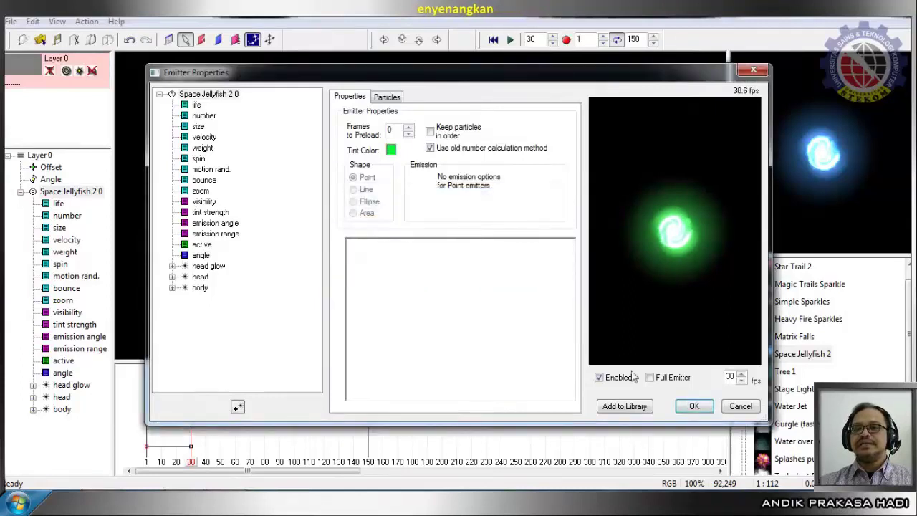
{"action": "left_click", "coordinate": [692, 405]}
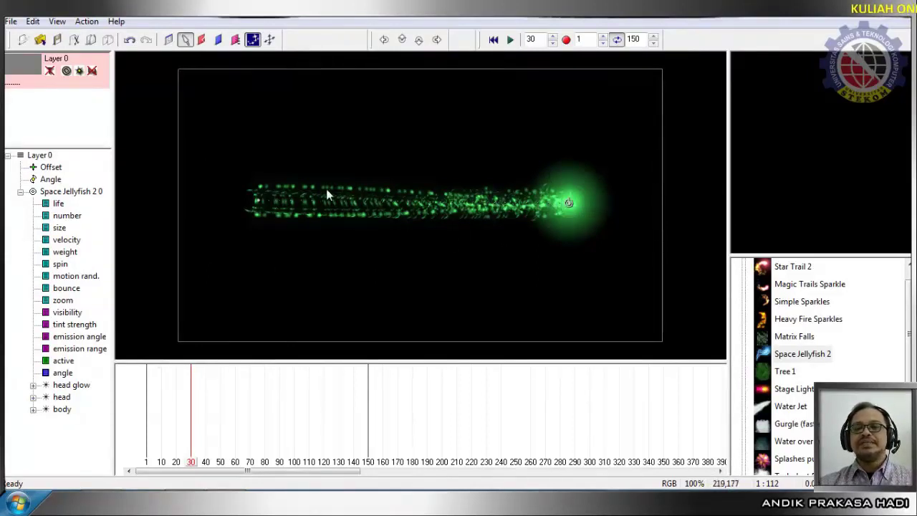
- Change the Space Jellyfish emitter's tint color to blue (RGB 46, 95, 255) in its properties
{"action": "right_click", "coordinate": [77, 196]}
{"action": "left_click", "coordinate": [128, 201]}
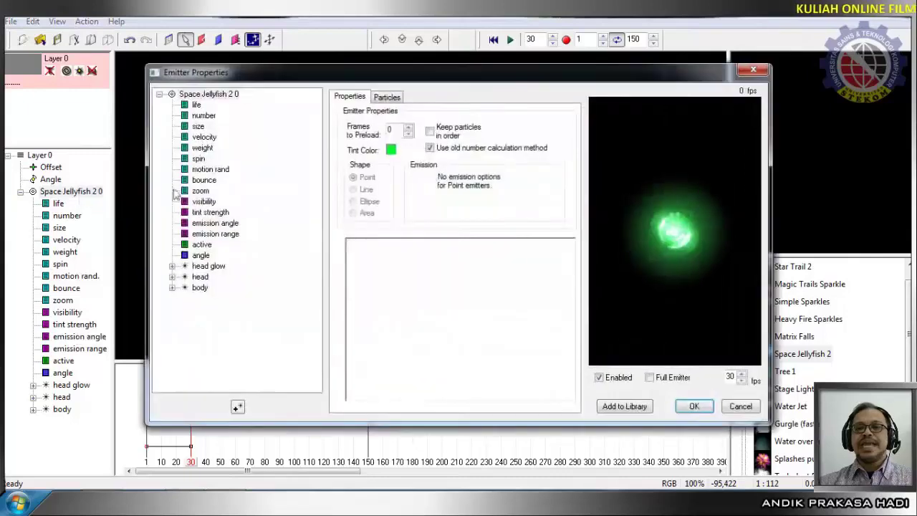
{"action": "left_click", "coordinate": [391, 149]}
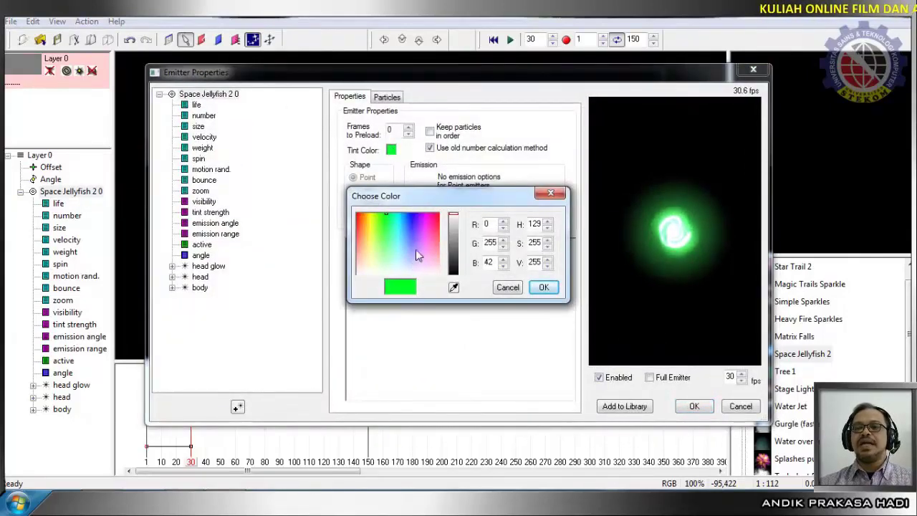
{"action": "left_click", "coordinate": [406, 225]}
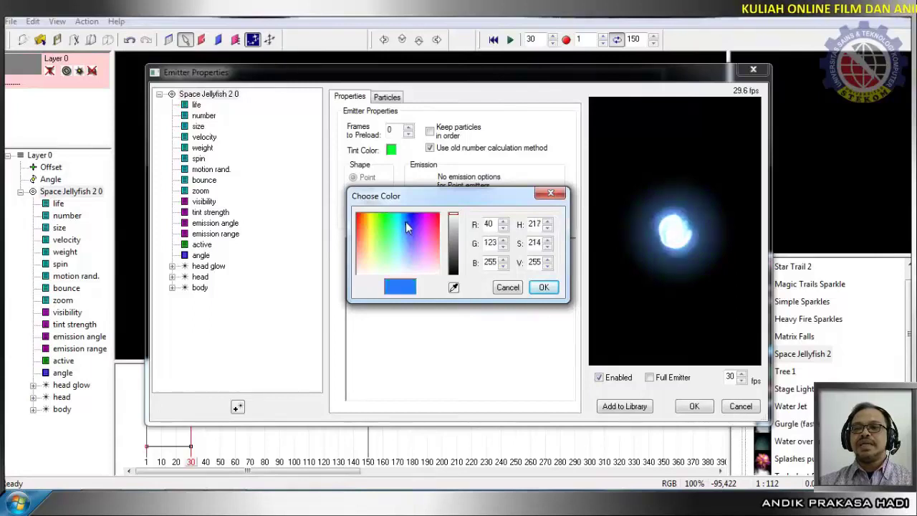
{"action": "mouse_move", "coordinate": [407, 225]}
{"action": "left_mouse_down"}
{"action": "mouse_move", "coordinate": [409, 215]}
{"action": "mouse_move", "coordinate": [408, 223]}
{"action": "left_mouse_up"}
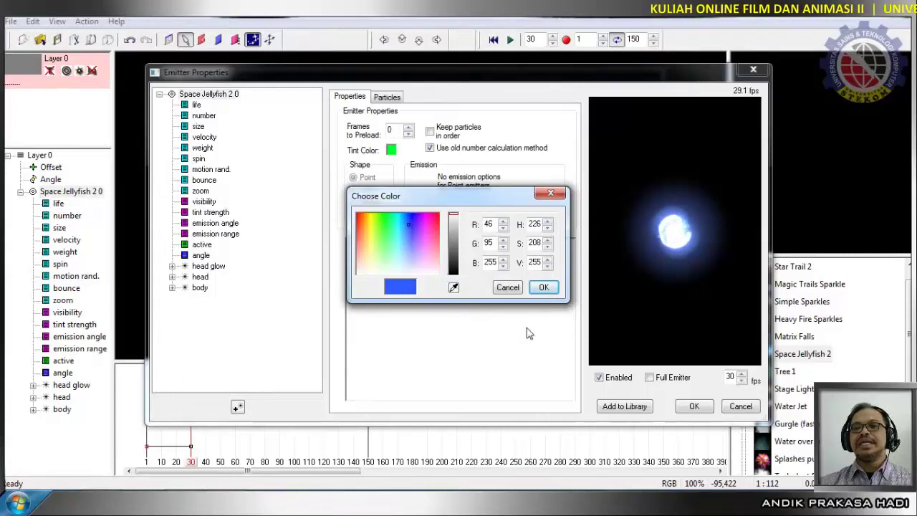
{"action": "left_click", "coordinate": [544, 288]}
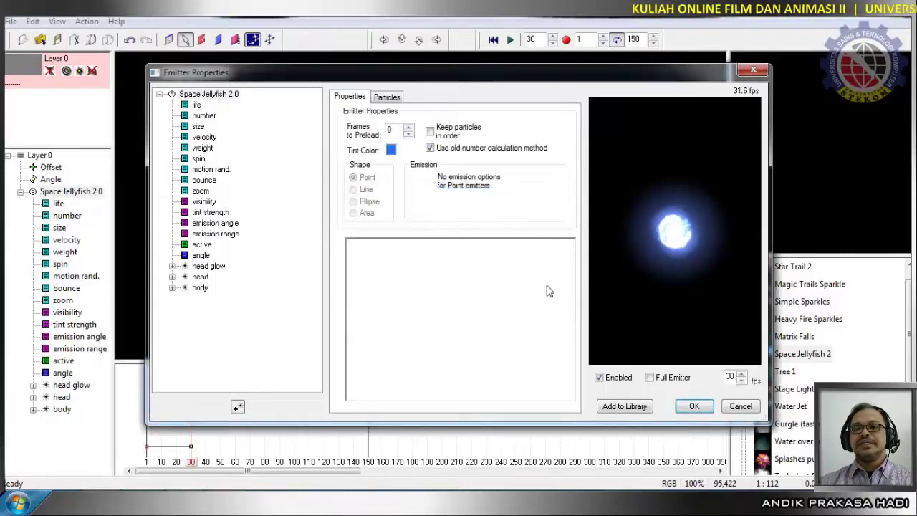
{"action": "left_click", "coordinate": [694, 406]}
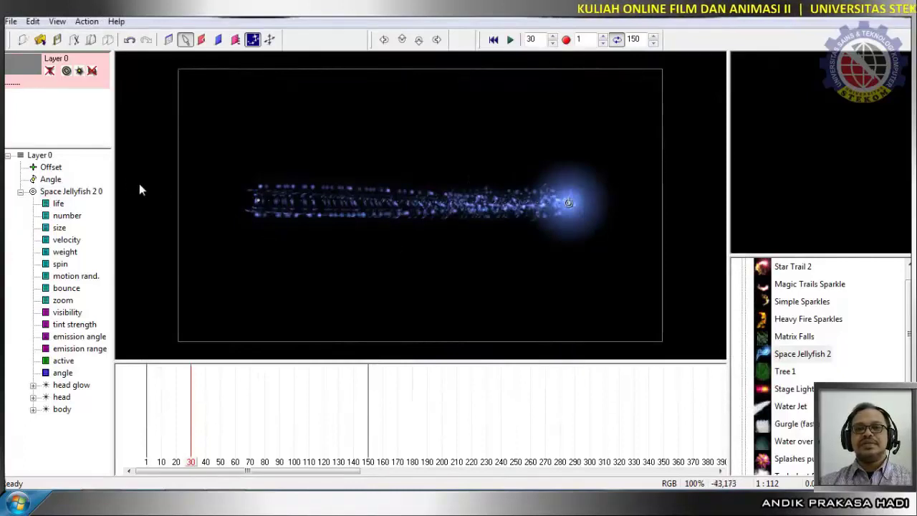
- Review the emitter's head glow, head and body particle colors, and set the head glow color to magenta (RGB 250, 10, 255)
{"action": "right_click", "coordinate": [81, 195]}
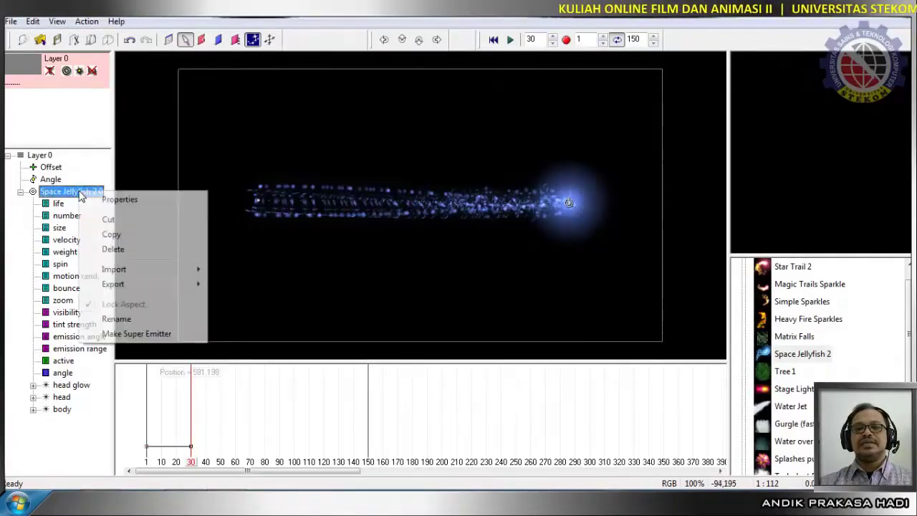
{"action": "left_click", "coordinate": [116, 200]}
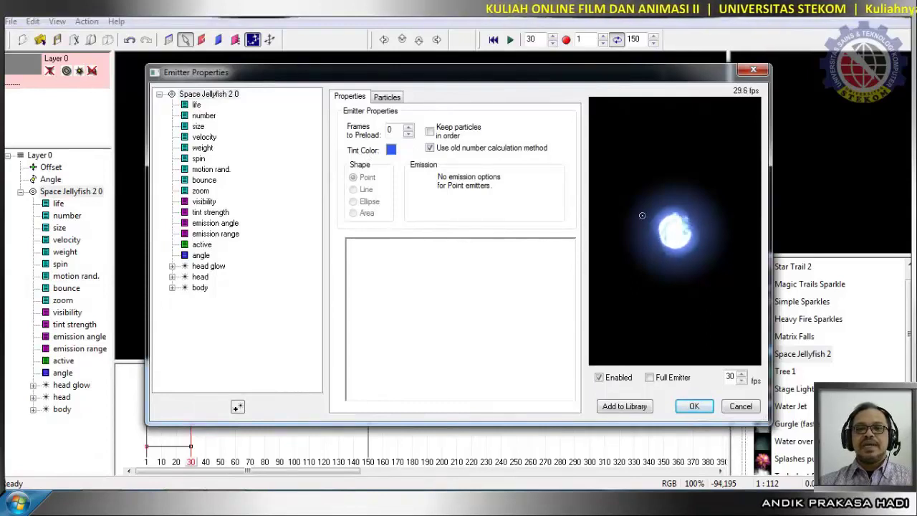
{"action": "left_click", "coordinate": [386, 98]}
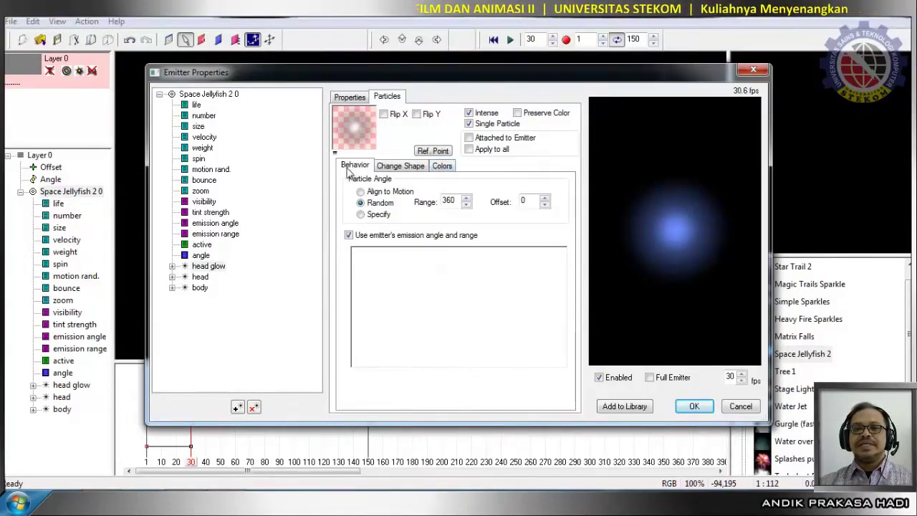
{"action": "left_click", "coordinate": [444, 169]}
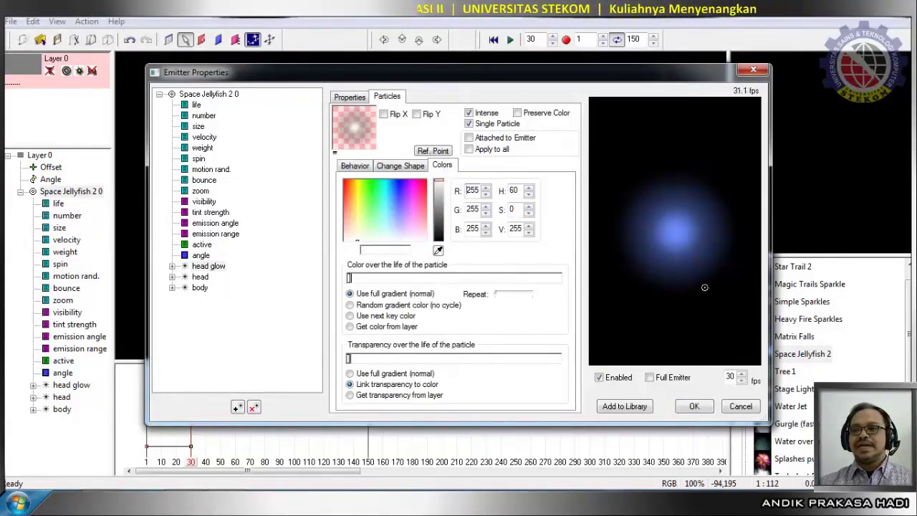
{"action": "left_click", "coordinate": [200, 277]}
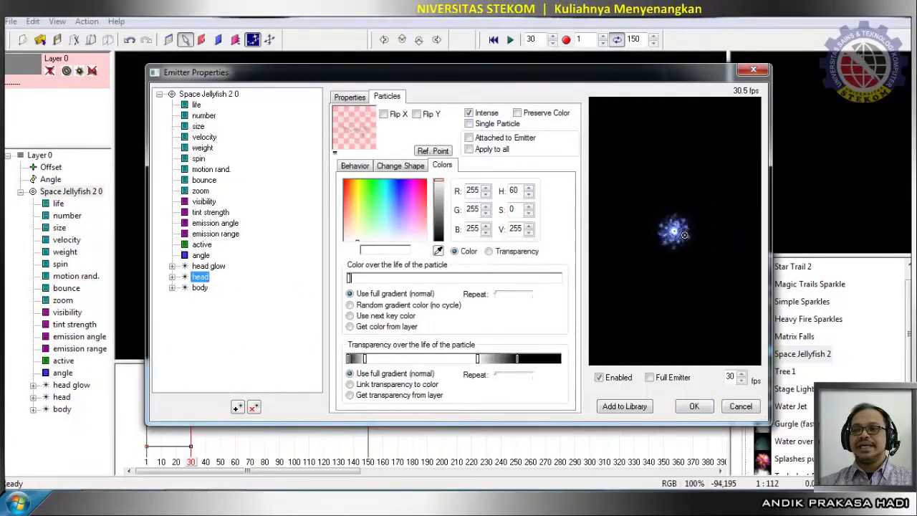
{"action": "left_click", "coordinate": [200, 287]}
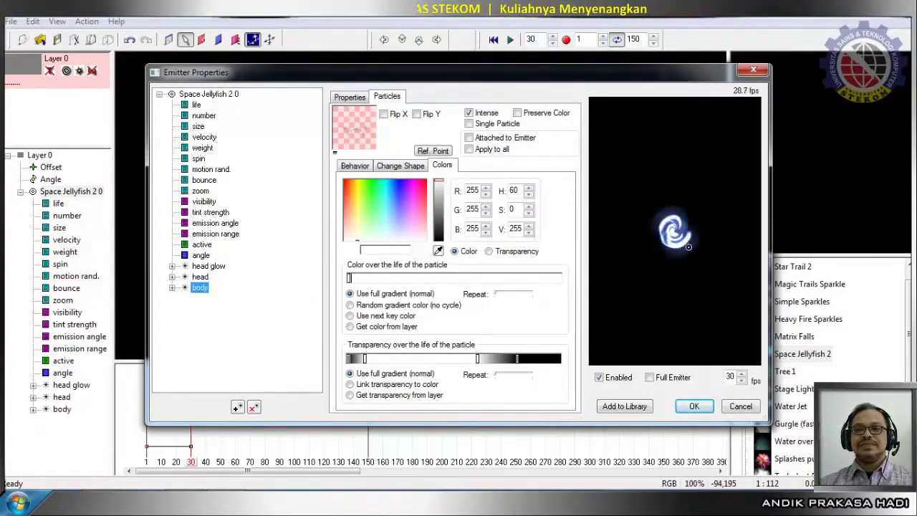
{"action": "left_click", "coordinate": [204, 267]}
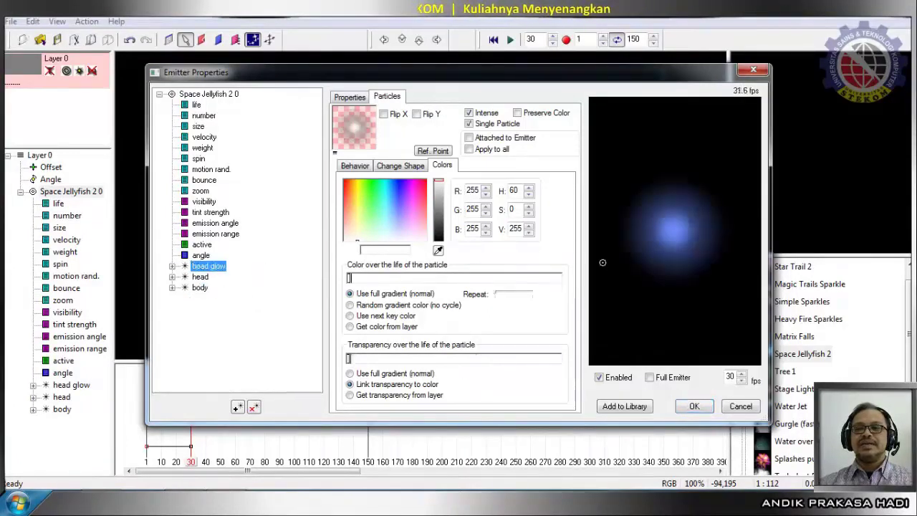
{"action": "left_click", "coordinate": [410, 193]}
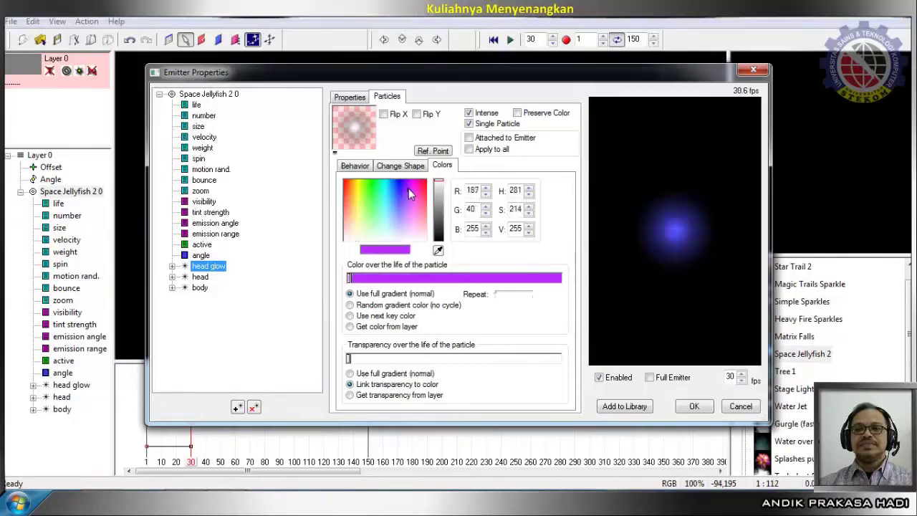
{"action": "left_click_drag", "start_coordinate": [410, 193], "coordinate": [413, 188]}
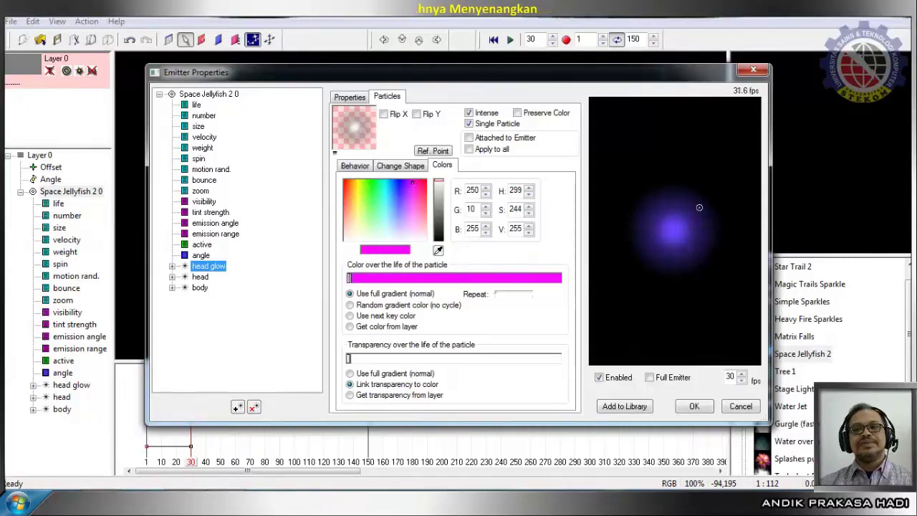
- Set the head particle color to RGB 15, 35, 255 and the body particle color to RGB 23, 166, 255, and apply the changes
{"action": "left_click", "coordinate": [202, 276]}
{"action": "left_click_drag", "start_coordinate": [399, 191], "coordinate": [398, 184]}
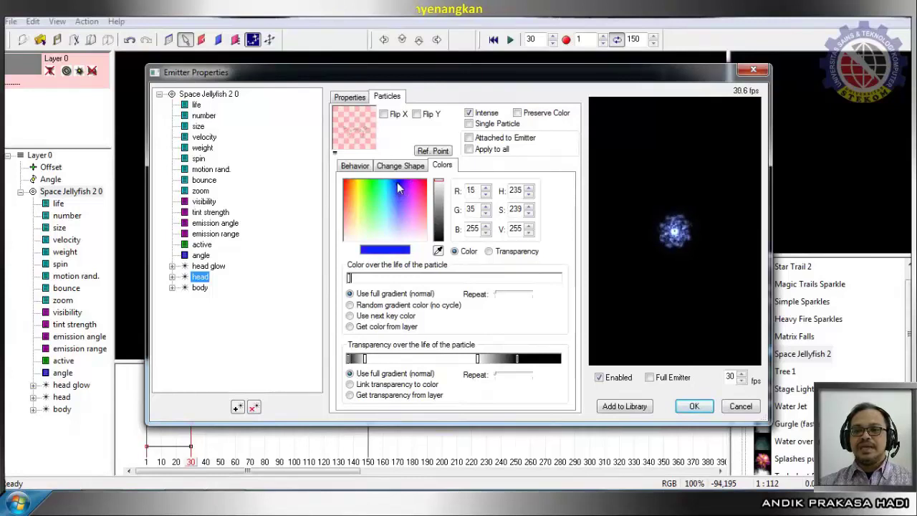
{"action": "left_click", "coordinate": [454, 251]}
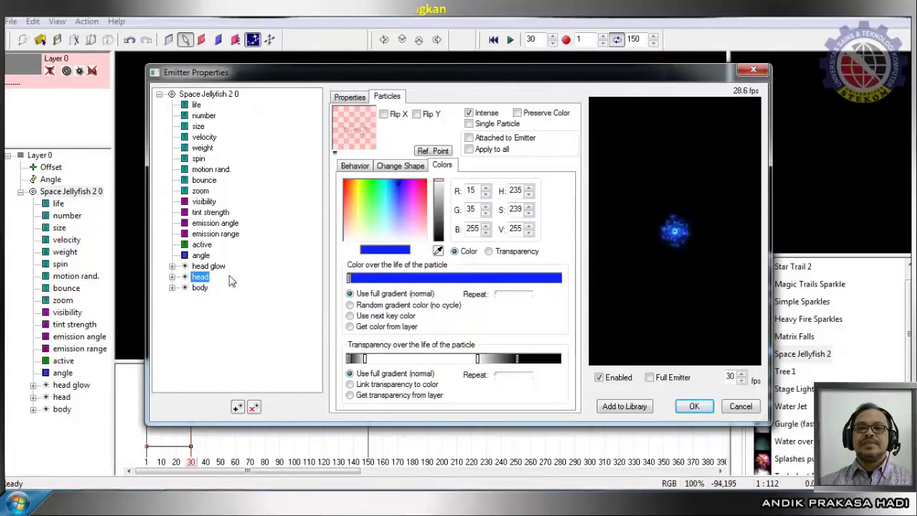
{"action": "left_click", "coordinate": [200, 288]}
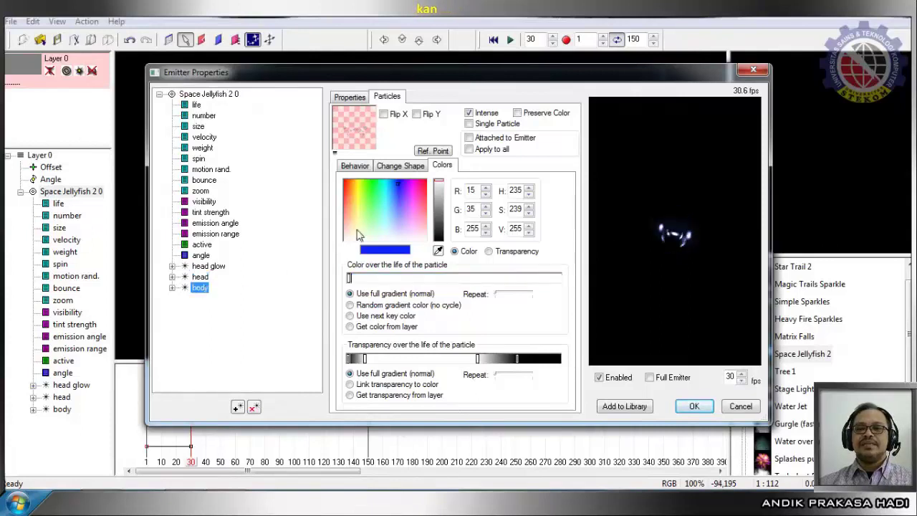
{"action": "left_click", "coordinate": [397, 195]}
{"action": "left_click_drag", "start_coordinate": [397, 195], "coordinate": [390, 184]}
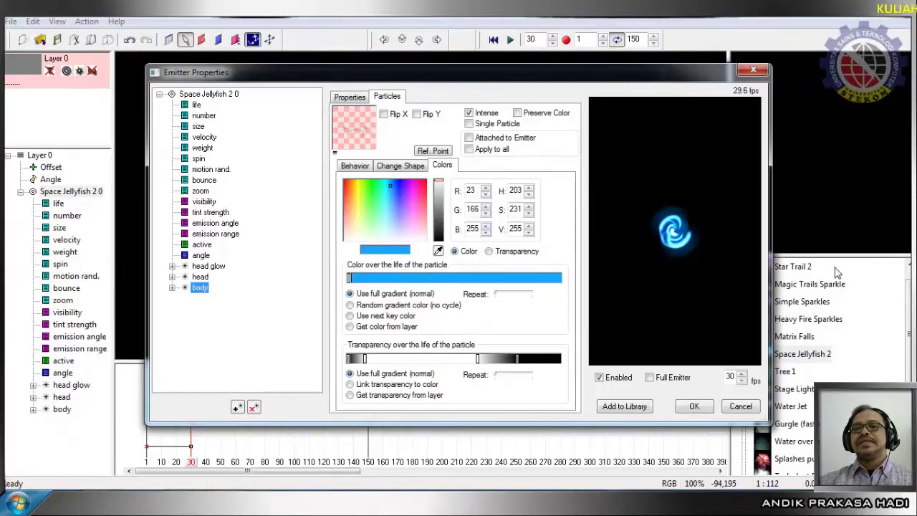
{"action": "left_click", "coordinate": [694, 410]}
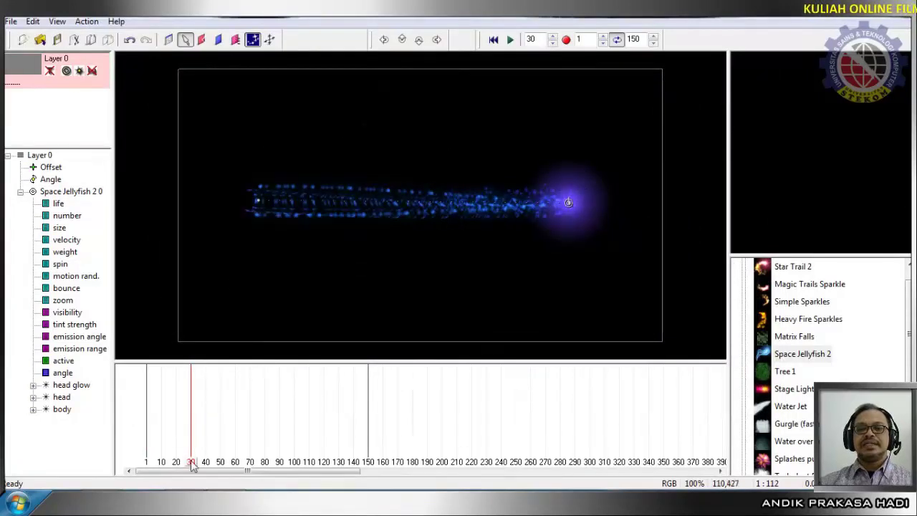
- Scrub through the timeline to preview the recolored emitter's motion, ending at frame 1
{"action": "left_click_drag", "start_coordinate": [192, 464], "coordinate": [174, 467]}
{"action": "mouse_move", "coordinate": [159, 479]}
{"action": "left_mouse_down"}
{"action": "mouse_move", "coordinate": [146, 485]}
{"action": "mouse_move", "coordinate": [216, 485]}
{"action": "left_mouse_up"}
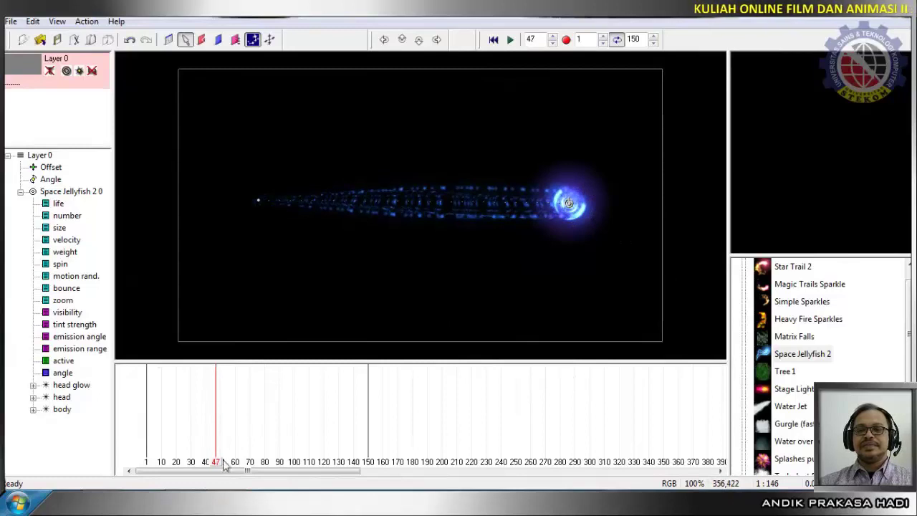
{"action": "mouse_move", "coordinate": [224, 464]}
{"action": "left_mouse_down"}
{"action": "mouse_move", "coordinate": [213, 466]}
{"action": "mouse_move", "coordinate": [251, 482]}
{"action": "mouse_move", "coordinate": [331, 482]}
{"action": "mouse_move", "coordinate": [146, 482]}
{"action": "left_mouse_up"}
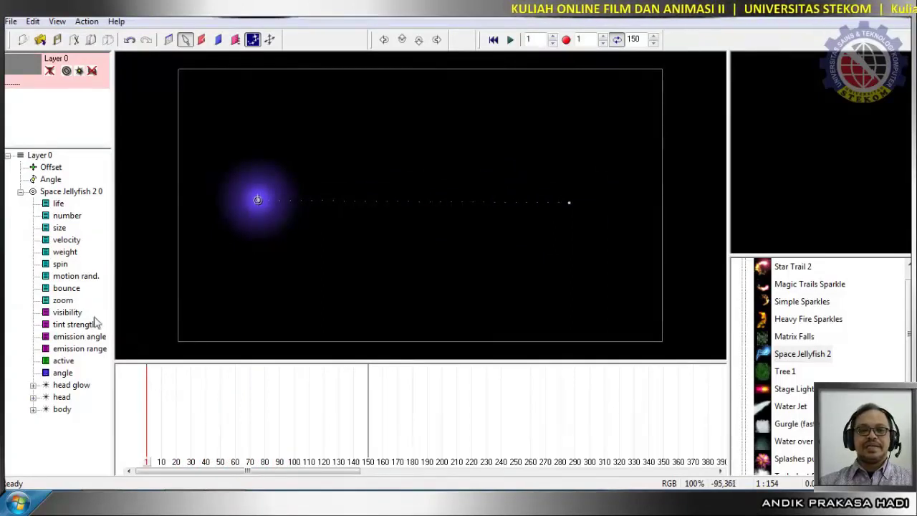
- Change the head glow particle color to blue (RGB 0, 123, 255) in the emitter's properties
{"action": "right_click", "coordinate": [86, 193]}
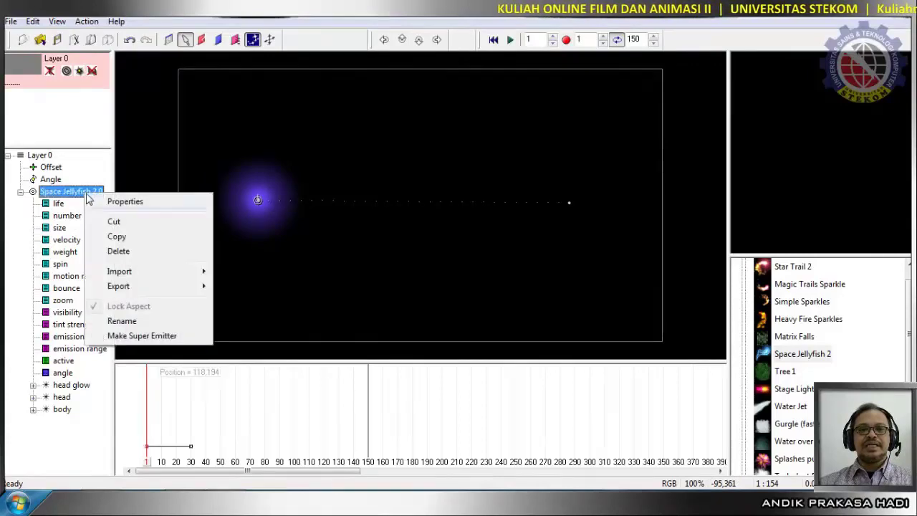
{"action": "left_click", "coordinate": [137, 205]}
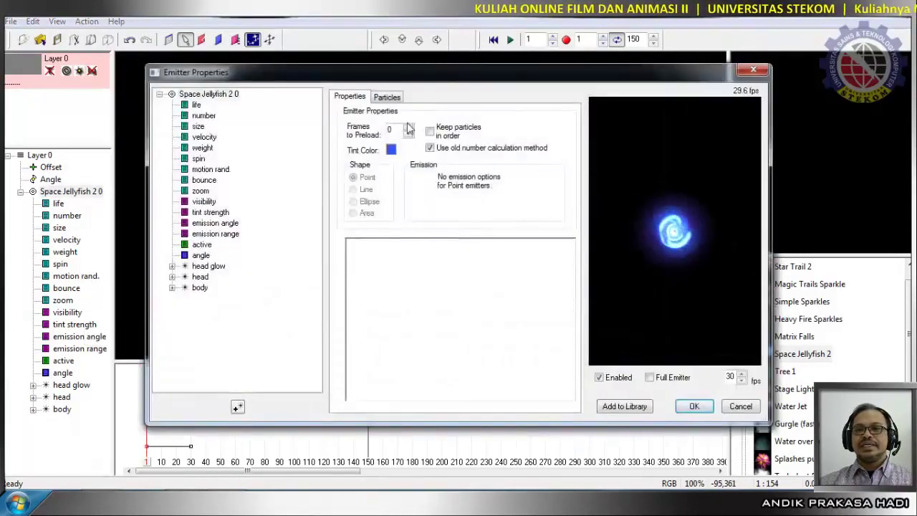
{"action": "left_click", "coordinate": [396, 100]}
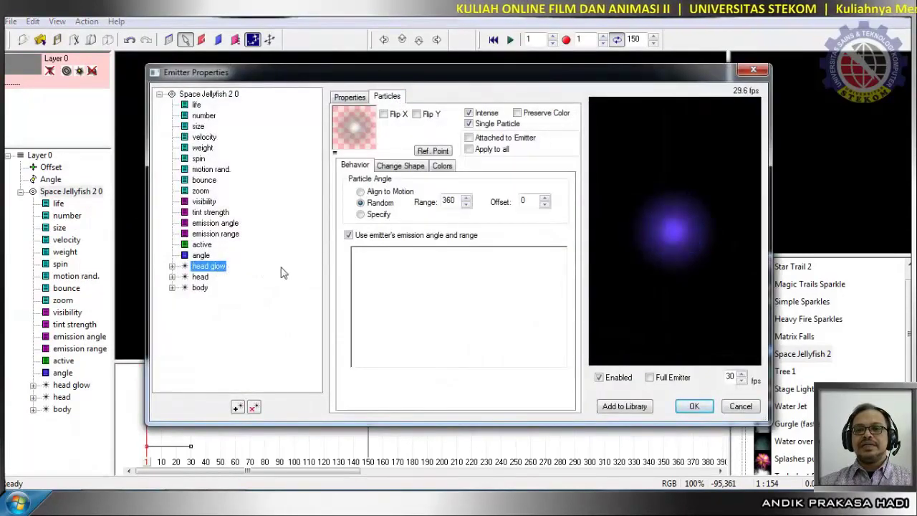
{"action": "left_click", "coordinate": [443, 166]}
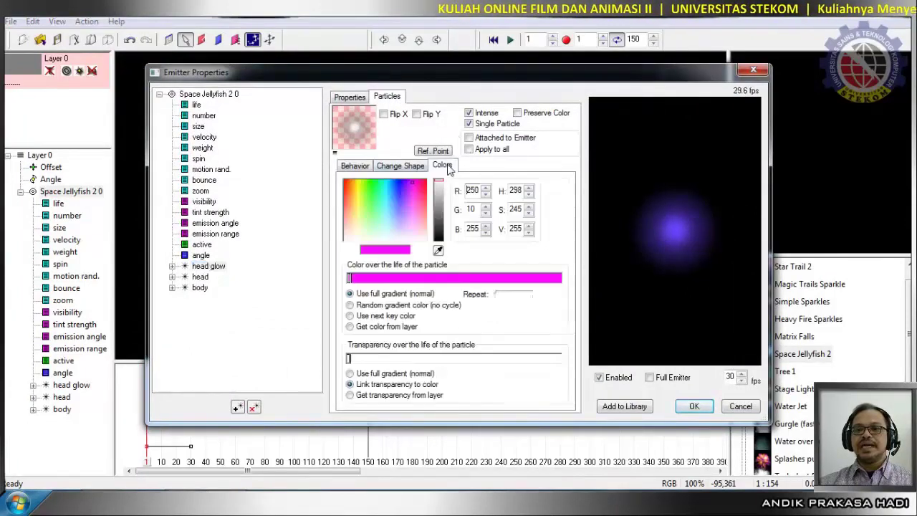
{"action": "left_click_drag", "start_coordinate": [400, 184], "coordinate": [390, 178]}
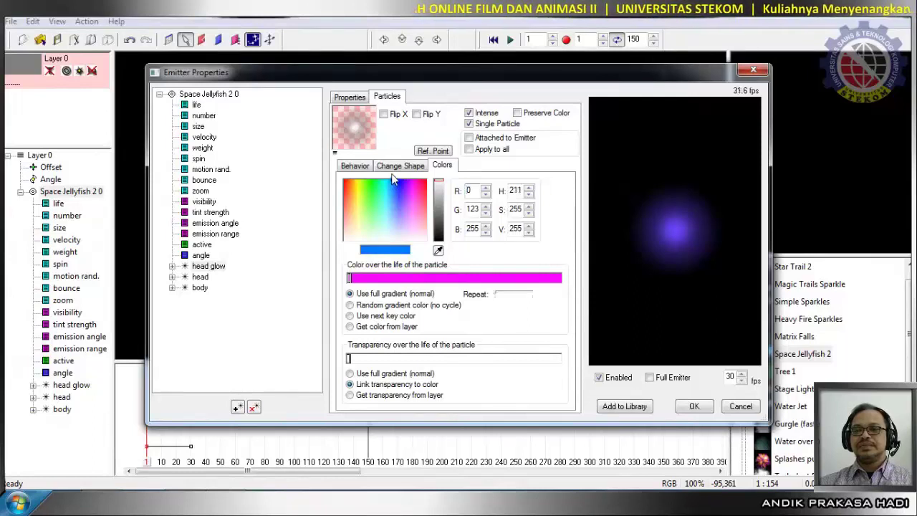
{"action": "left_click_drag", "start_coordinate": [392, 180], "coordinate": [392, 180]}
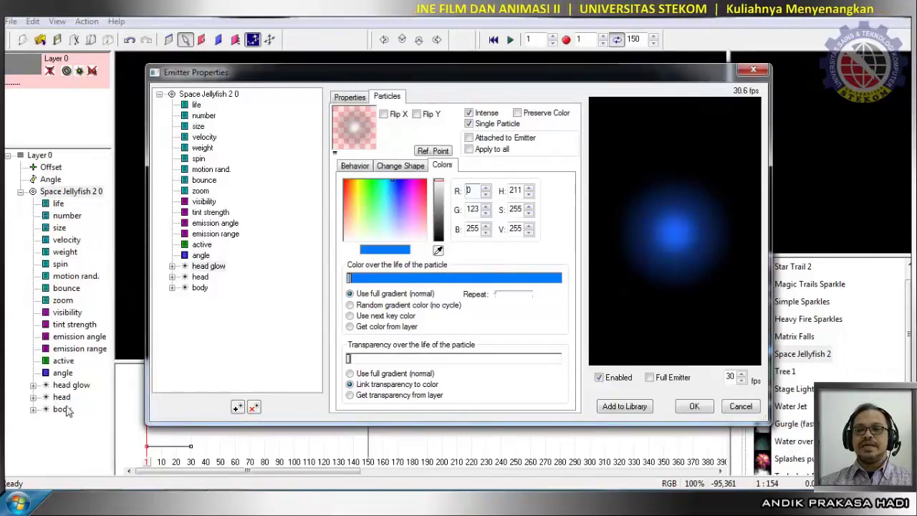
- Set the body particle color to crimson (RGB 255, 1, 65), apply the changes and play back the animation
{"action": "left_click", "coordinate": [200, 287]}
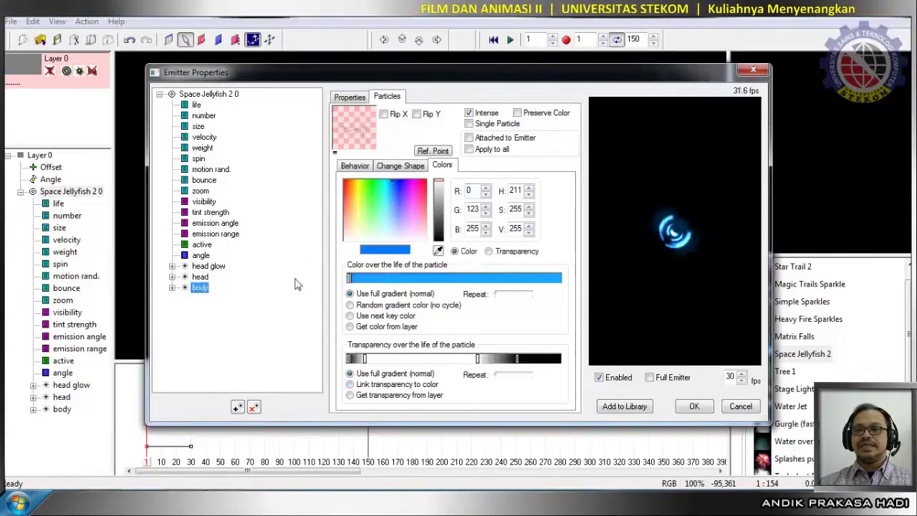
{"action": "left_click", "coordinate": [423, 185]}
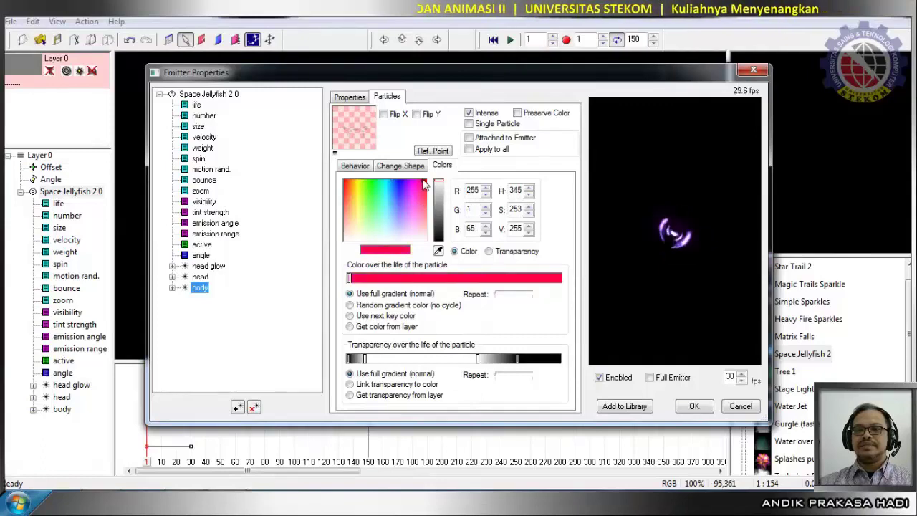
{"action": "left_click", "coordinate": [694, 406]}
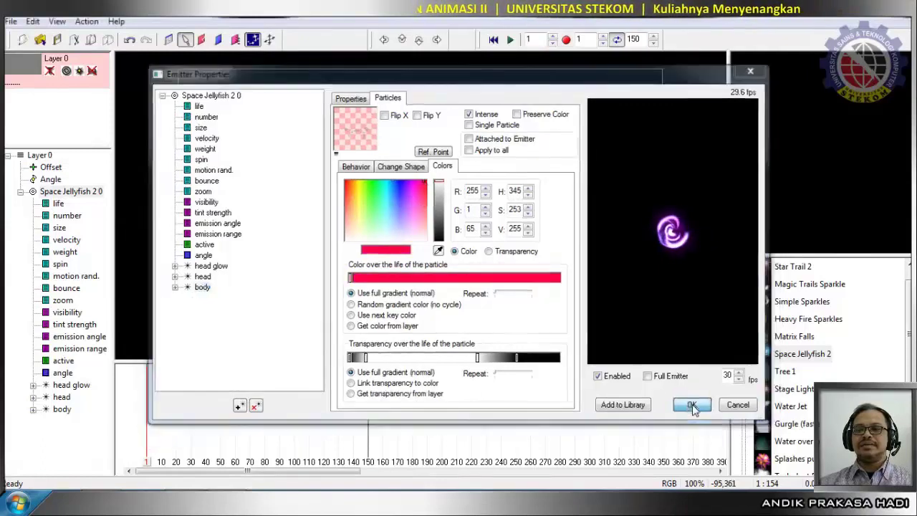
{"action": "left_click", "coordinate": [510, 40]}
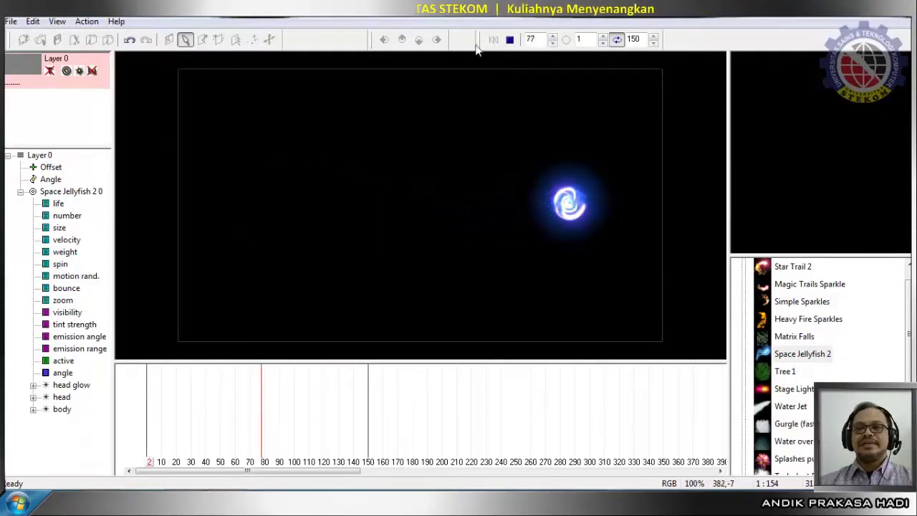
{"action": "left_click", "coordinate": [510, 40]}
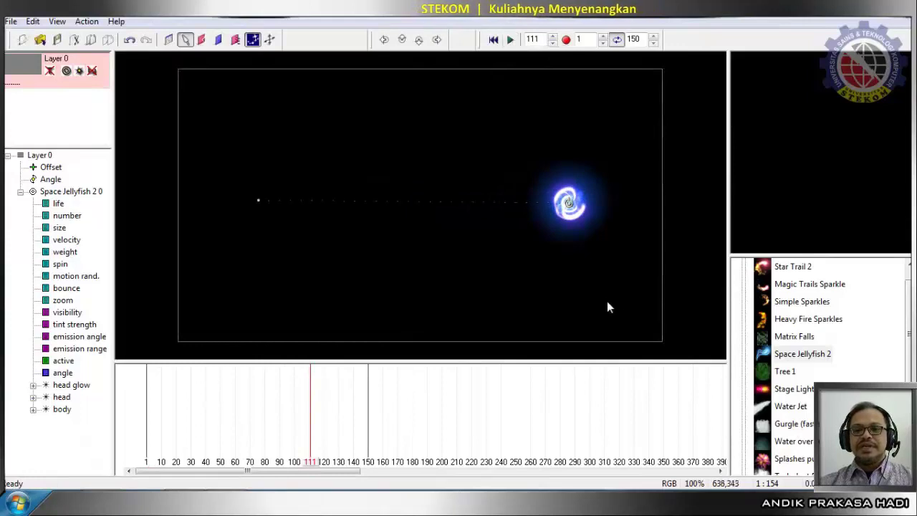
- Move the emitter path's start point toward the stage's upper-left corner, then try raising the emitter at frame 111 and undo that move
{"action": "left_click", "coordinate": [86, 191]}
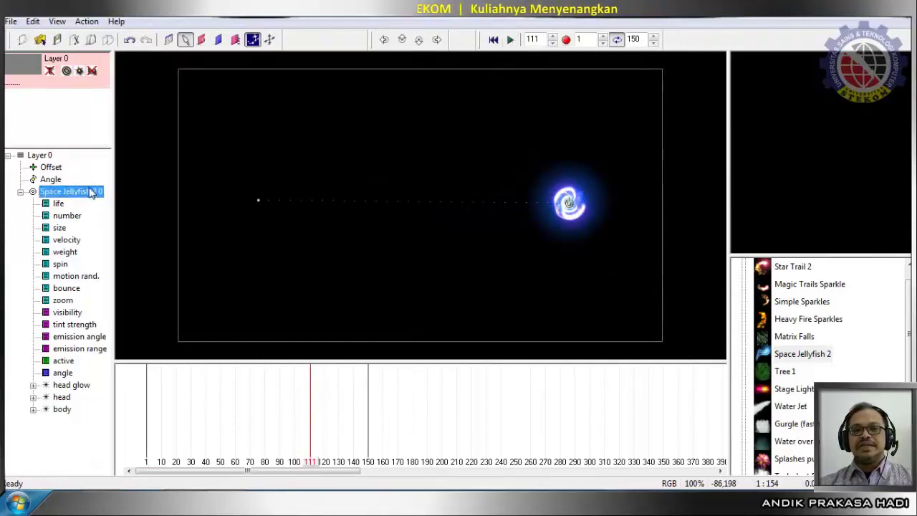
{"action": "left_click", "coordinate": [260, 205]}
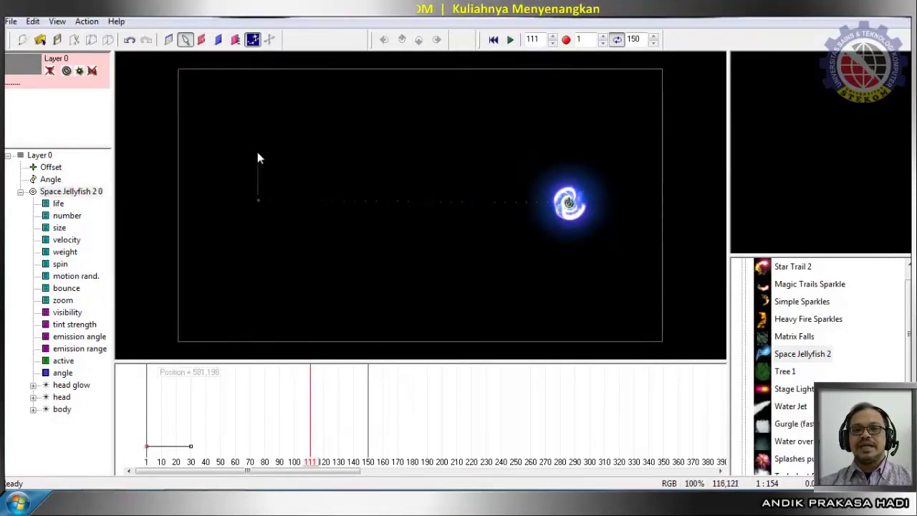
{"action": "left_click_drag", "start_coordinate": [259, 157], "coordinate": [258, 206]}
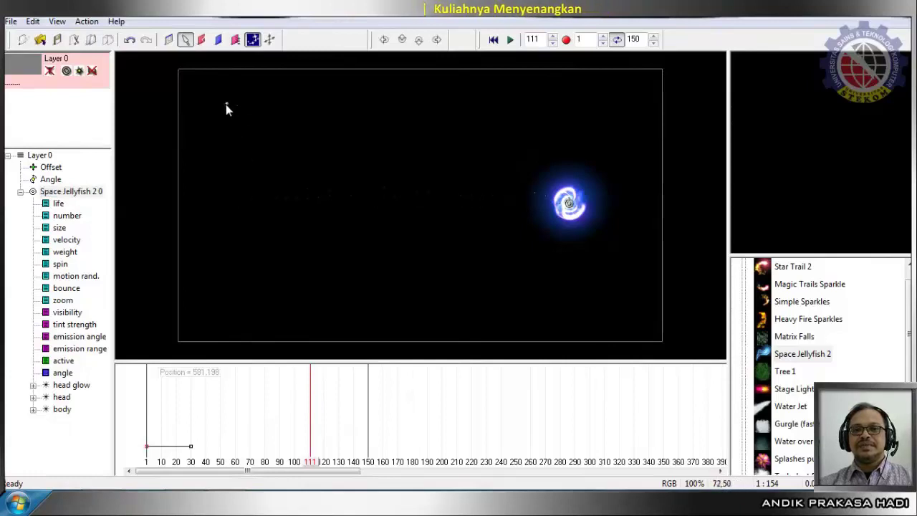
{"action": "left_click_drag", "start_coordinate": [568, 206], "coordinate": [582, 117]}
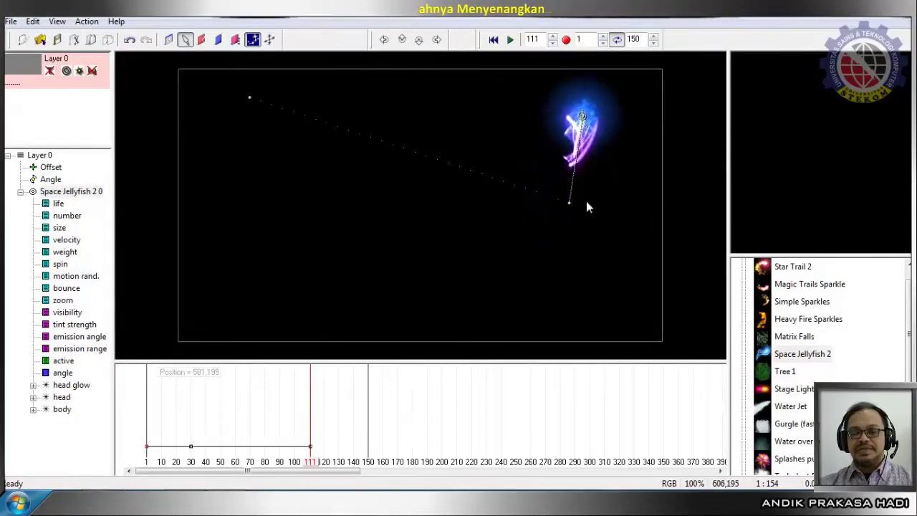
{"action": "key", "text": "ctrl+z"}
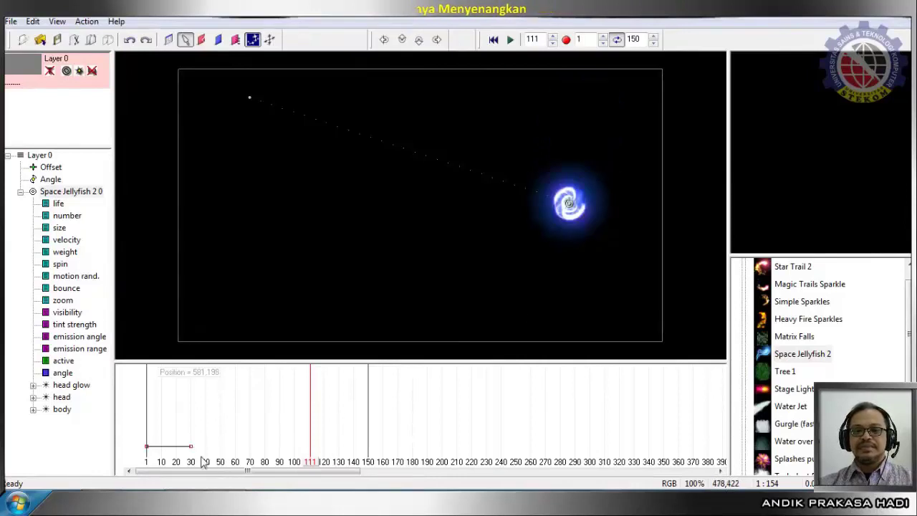
- At frame 30, raise the emitter's end point to the stage's upper right, lower the path's start point to 118, 214 and return to frame 1
{"action": "left_click_drag", "start_coordinate": [311, 466], "coordinate": [192, 471]}
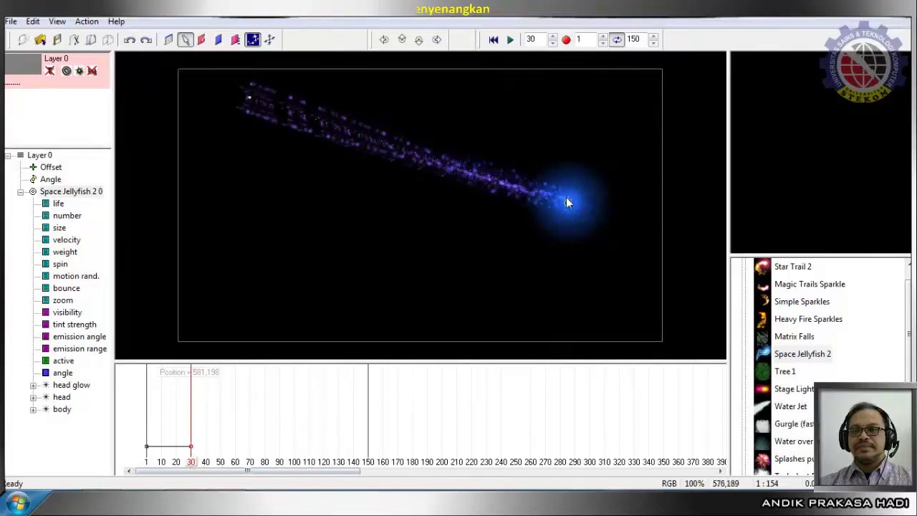
{"action": "left_click_drag", "start_coordinate": [566, 202], "coordinate": [572, 108]}
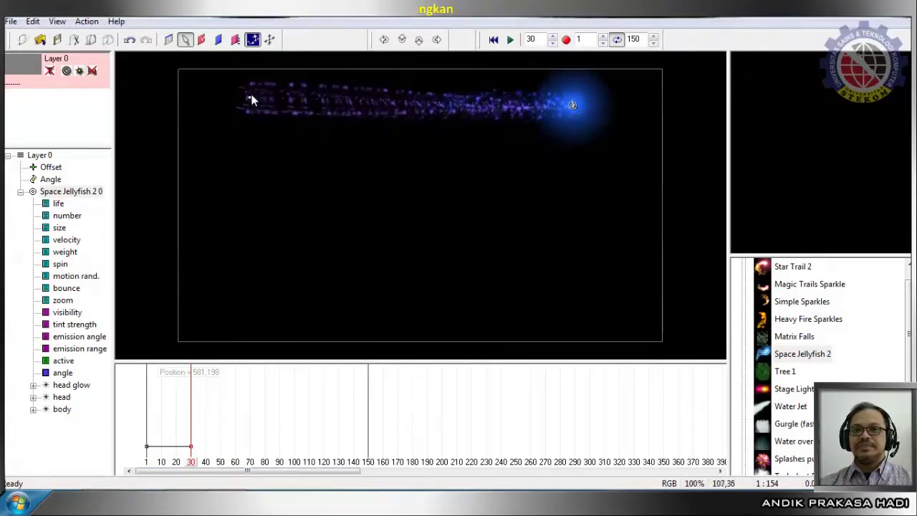
{"action": "left_click_drag", "start_coordinate": [246, 96], "coordinate": [259, 220]}
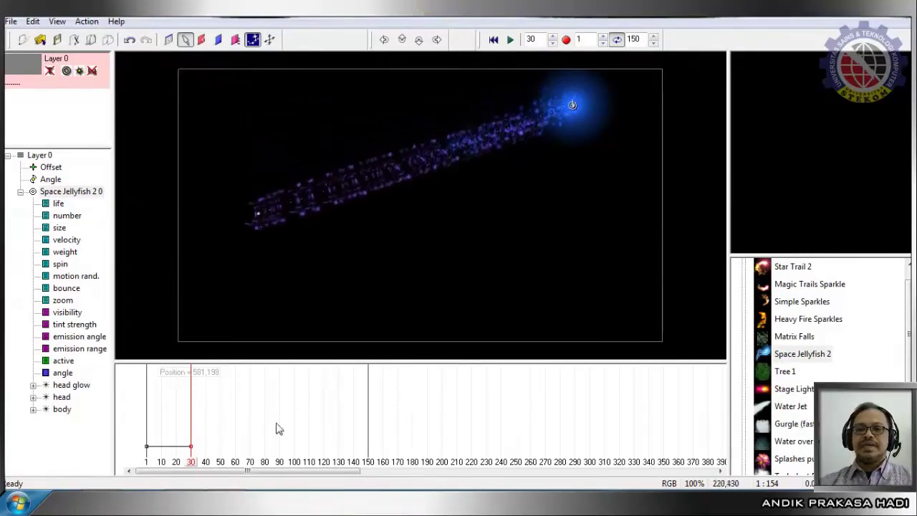
{"action": "left_click_drag", "start_coordinate": [195, 462], "coordinate": [140, 467]}
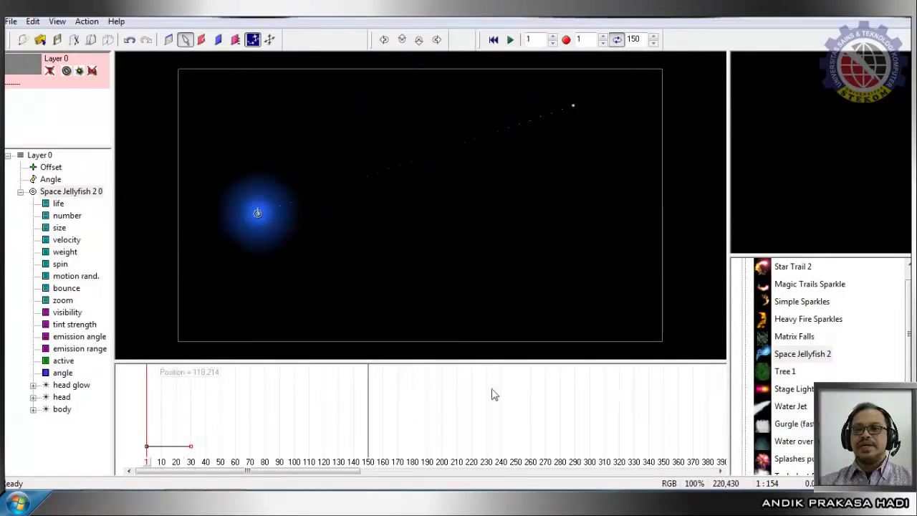
- Add a second Space Jellyfish 2 emitter at the first one's start point and move it to the stage's lower right at frame 30
{"action": "left_click", "coordinate": [787, 361]}
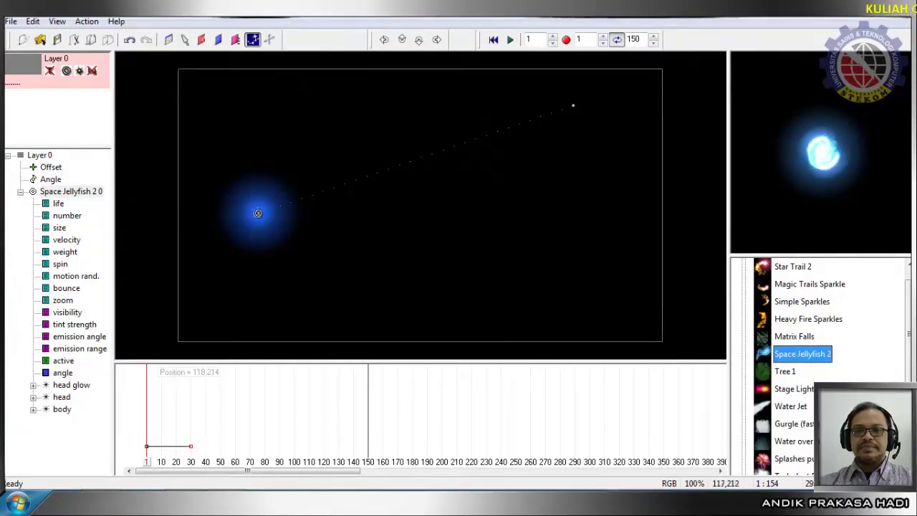
{"action": "left_click", "coordinate": [257, 213]}
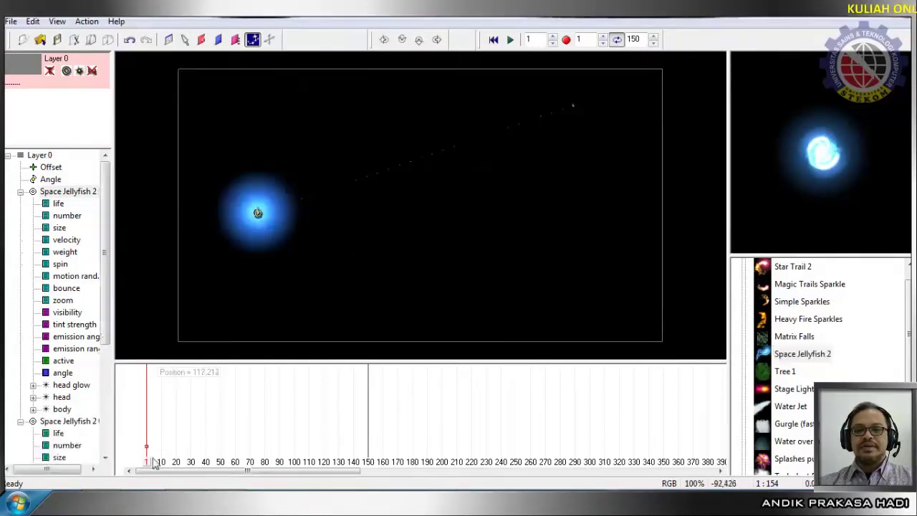
{"action": "left_click_drag", "start_coordinate": [152, 462], "coordinate": [191, 466]}
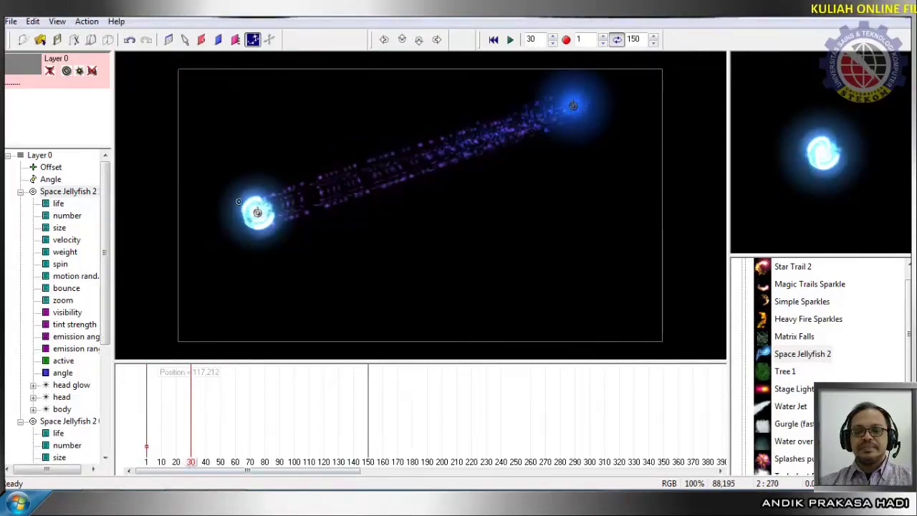
{"action": "left_click_drag", "start_coordinate": [260, 215], "coordinate": [573, 287]}
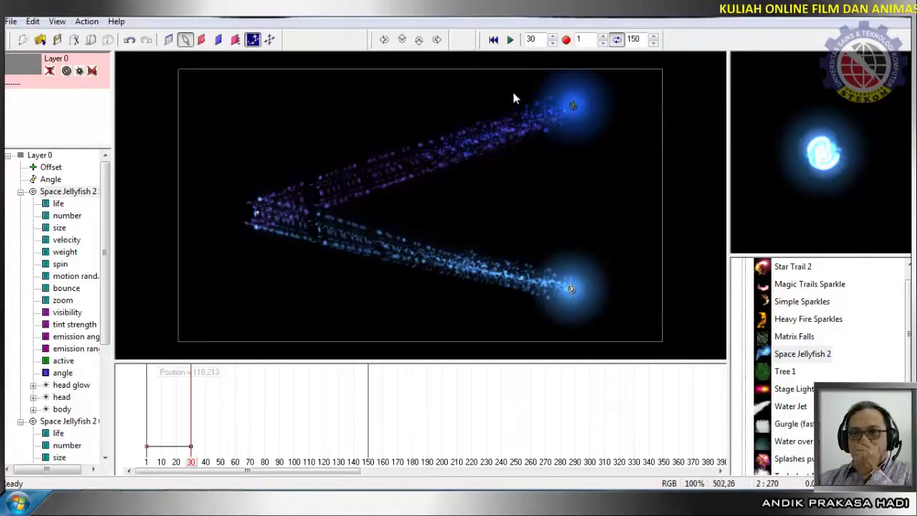
- Play the animation from frame 1 to preview both emitters moving apart, and stop playback
{"action": "left_click", "coordinate": [494, 41]}
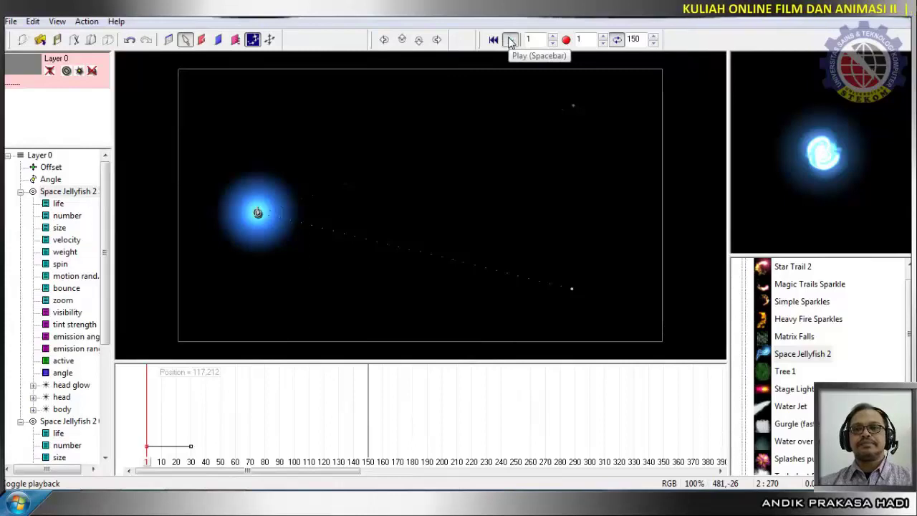
{"action": "left_click", "coordinate": [511, 41]}
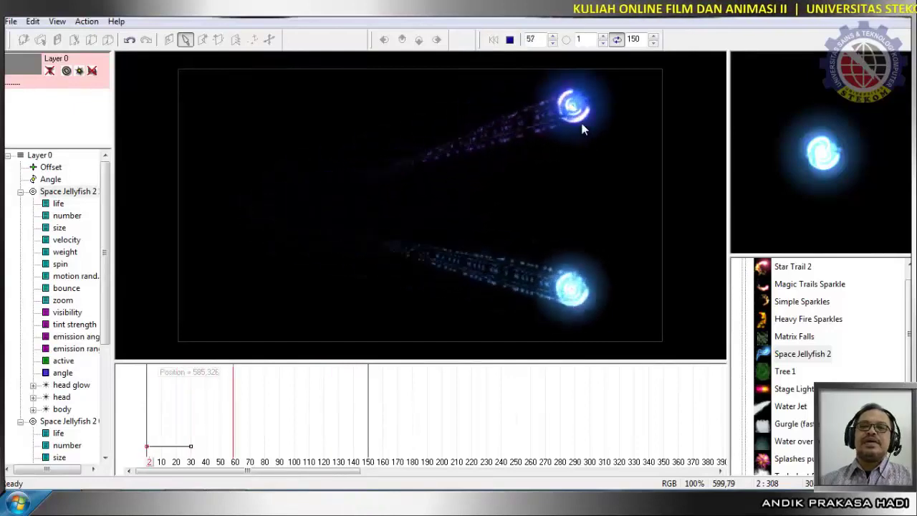
{"action": "left_click", "coordinate": [509, 39]}
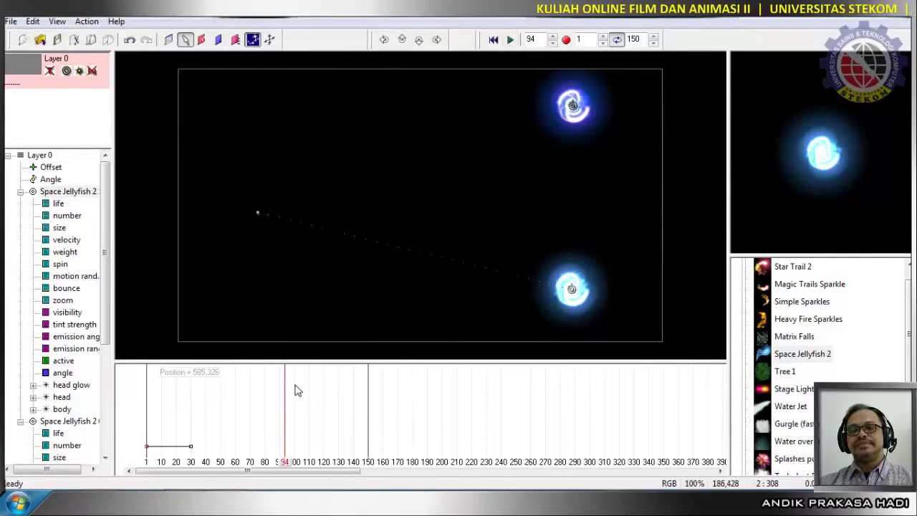
- Reset the position keyframes of both Space Jellyfish 2 emitters
{"action": "right_click", "coordinate": [191, 446]}
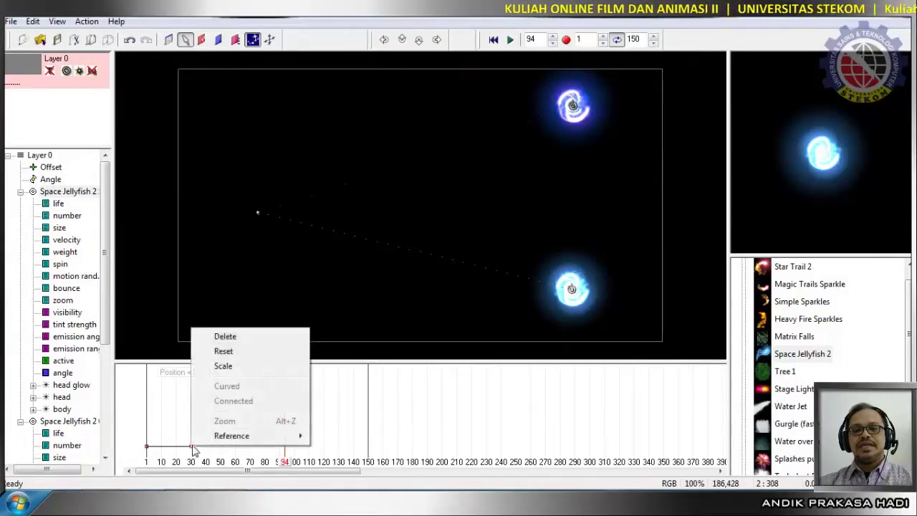
{"action": "left_click", "coordinate": [225, 352]}
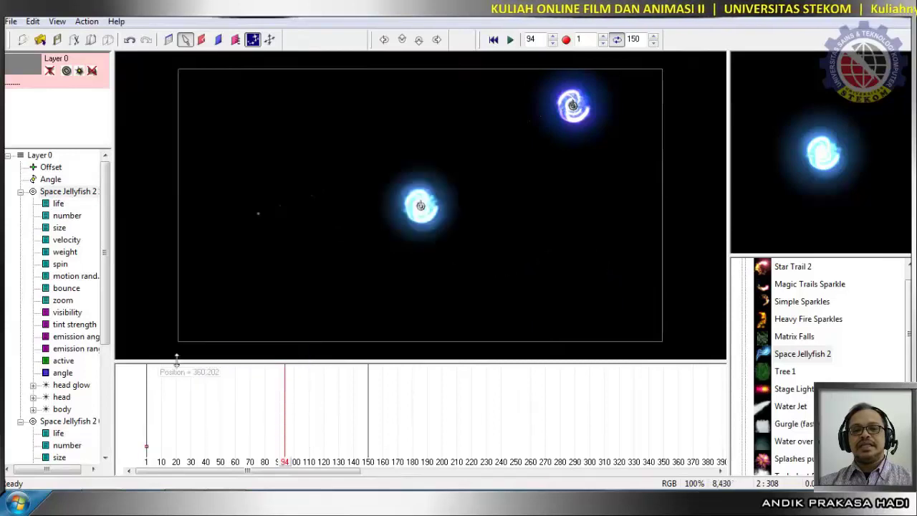
{"action": "left_click", "coordinate": [90, 192]}
{"action": "left_click", "coordinate": [68, 421]}
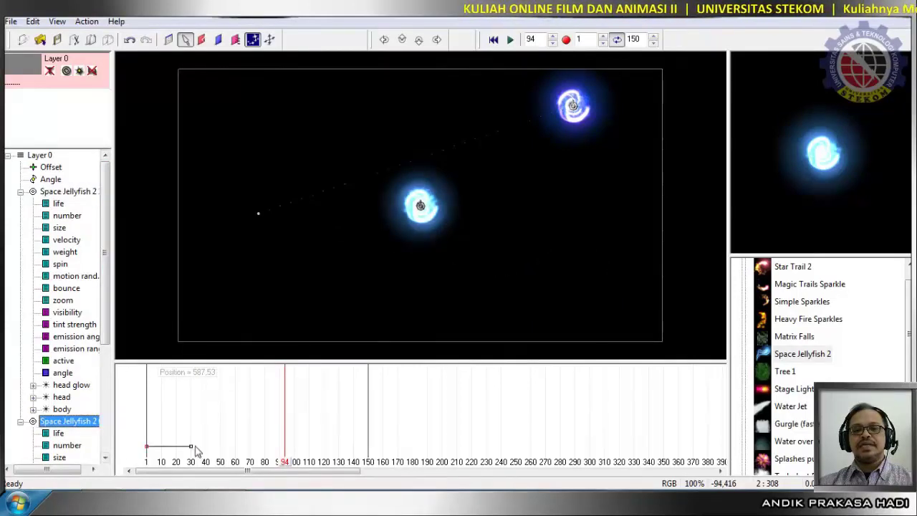
{"action": "right_click", "coordinate": [191, 446]}
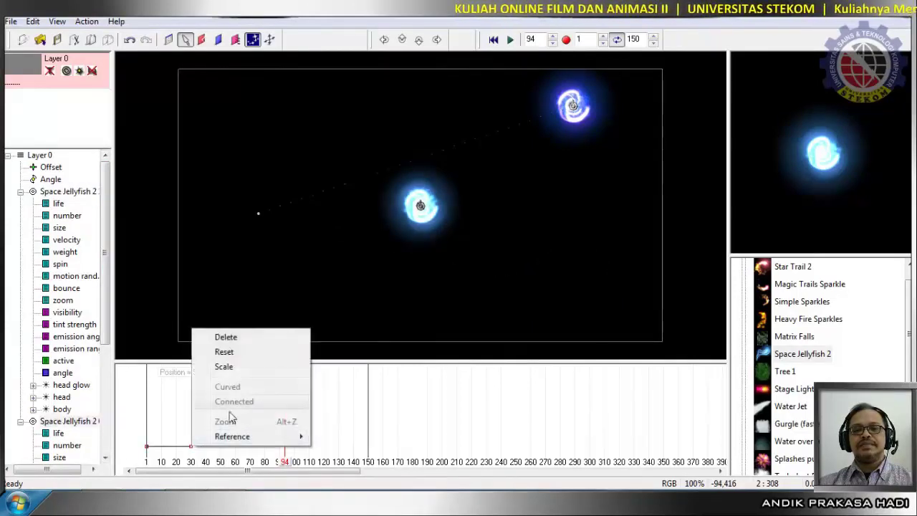
{"action": "left_click", "coordinate": [228, 355]}
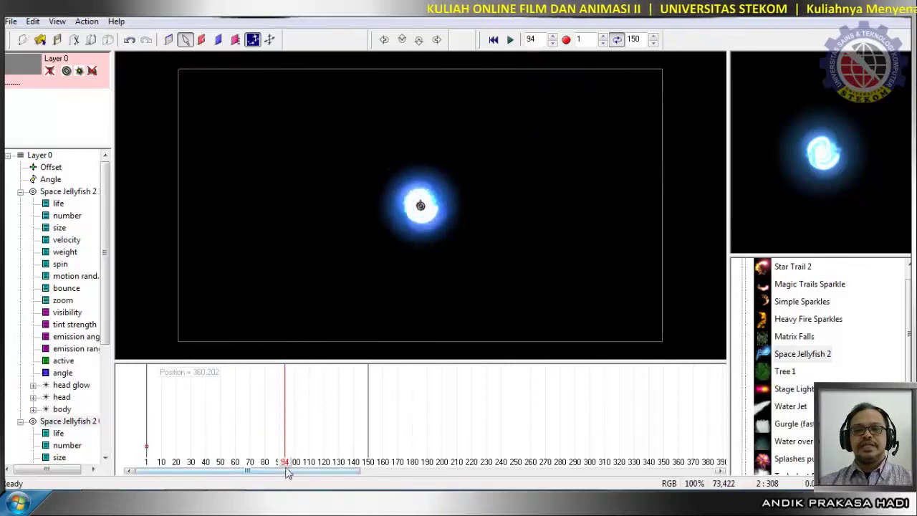
- At frame 1, move both emitters from the stage centre to the same start point on the stage's left side, at about 126, 202
{"action": "left_click_drag", "start_coordinate": [285, 466], "coordinate": [146, 462]}
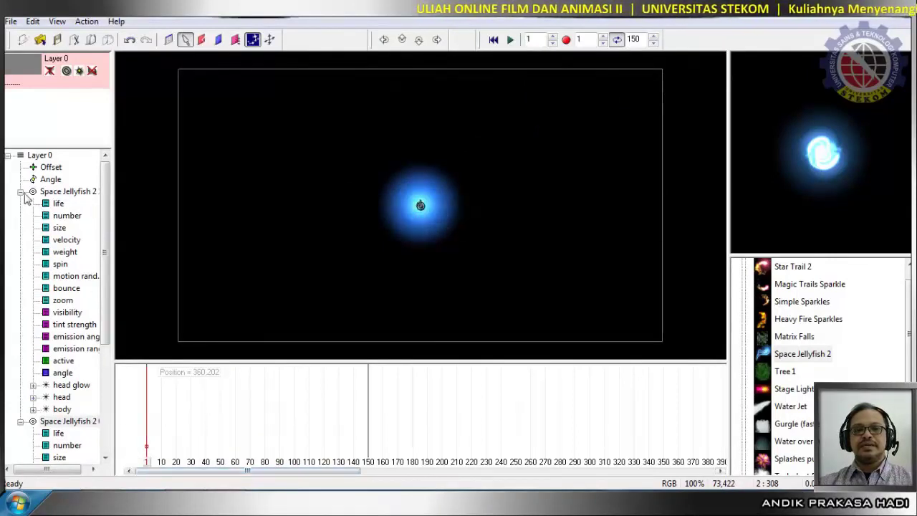
{"action": "left_click", "coordinate": [34, 423]}
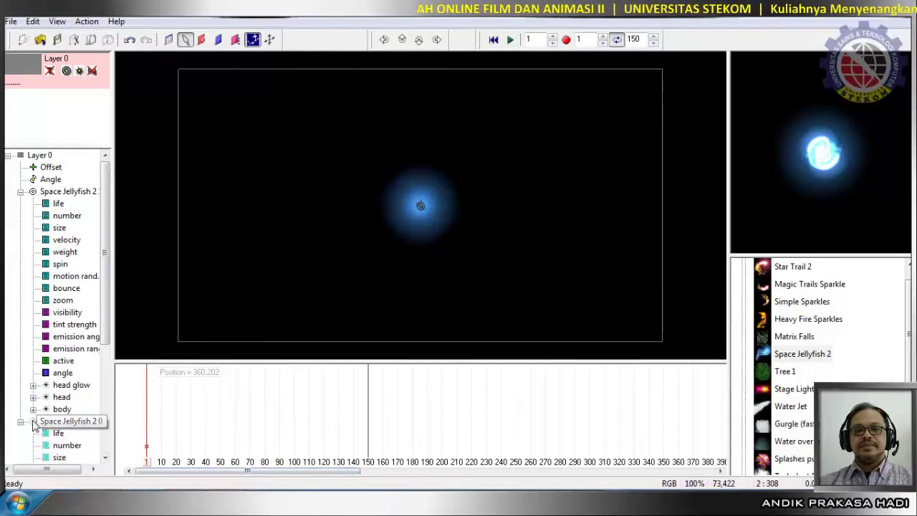
{"action": "left_click_drag", "start_coordinate": [409, 209], "coordinate": [265, 207]}
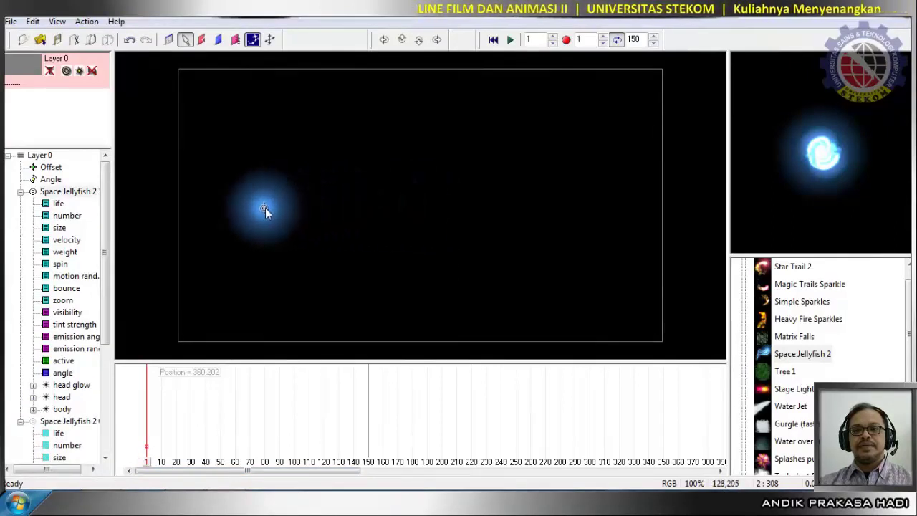
{"action": "left_click", "coordinate": [67, 193]}
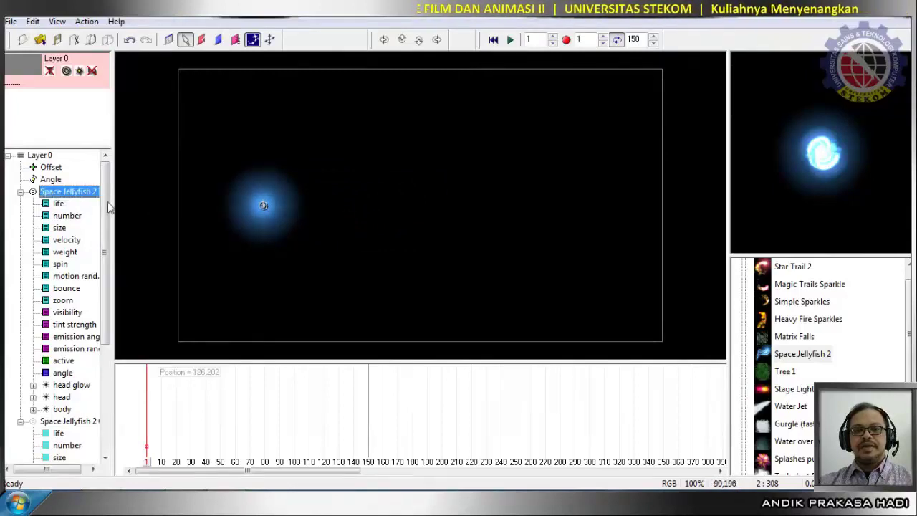
{"action": "left_click", "coordinate": [39, 424]}
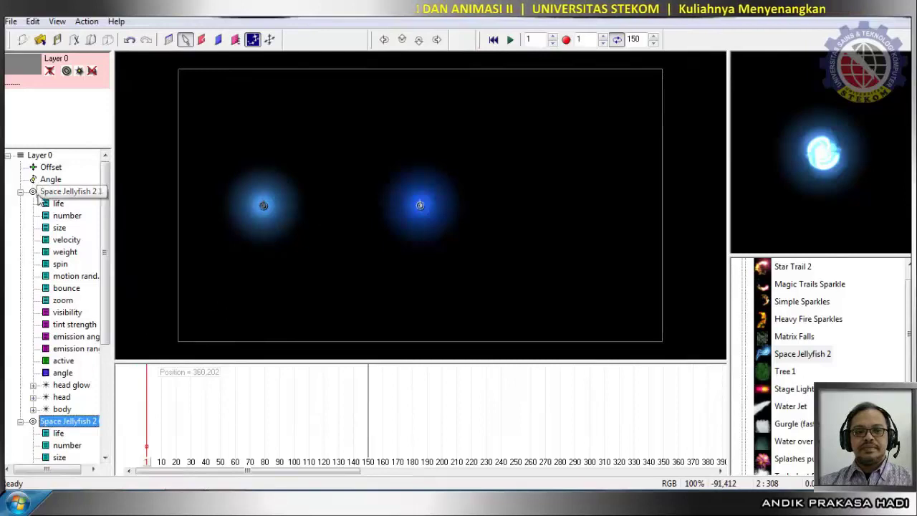
{"action": "left_click_drag", "start_coordinate": [420, 206], "coordinate": [281, 206]}
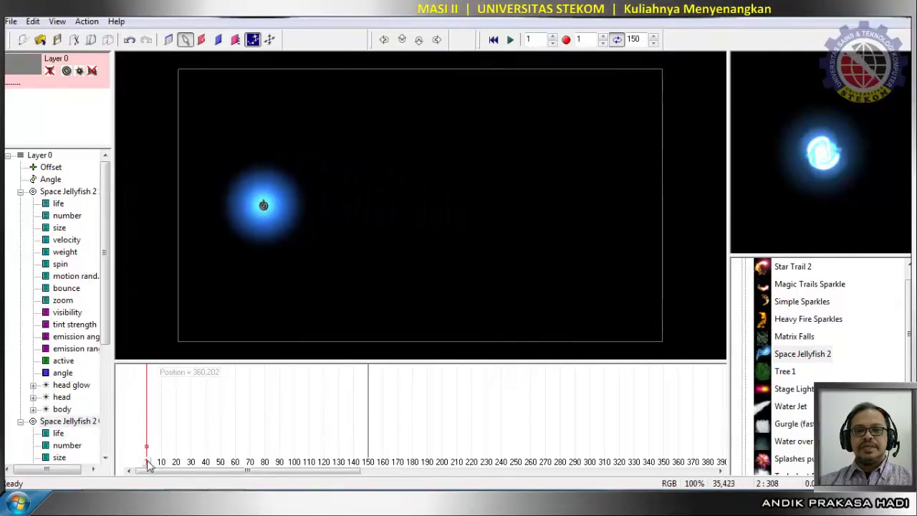
- At frame 30, hide Space Jellyfish 2 1 and add a position keyframe for Space Jellyfish 2 0 at its start point
{"action": "left_click_drag", "start_coordinate": [147, 464], "coordinate": [194, 474]}
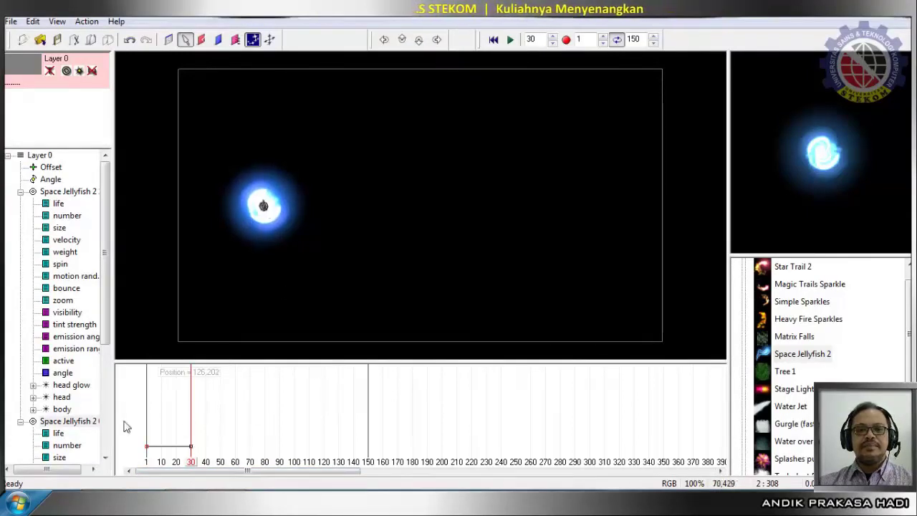
{"action": "left_click", "coordinate": [37, 194]}
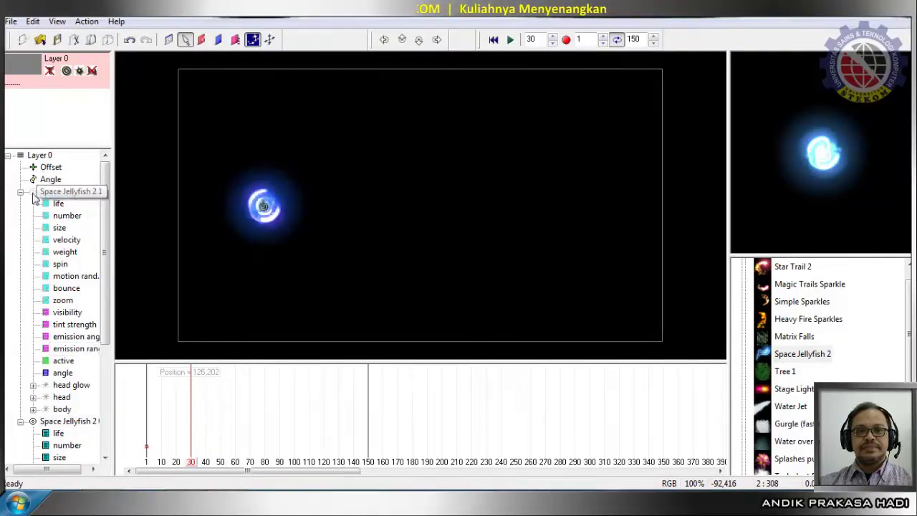
{"action": "left_click", "coordinate": [263, 207]}
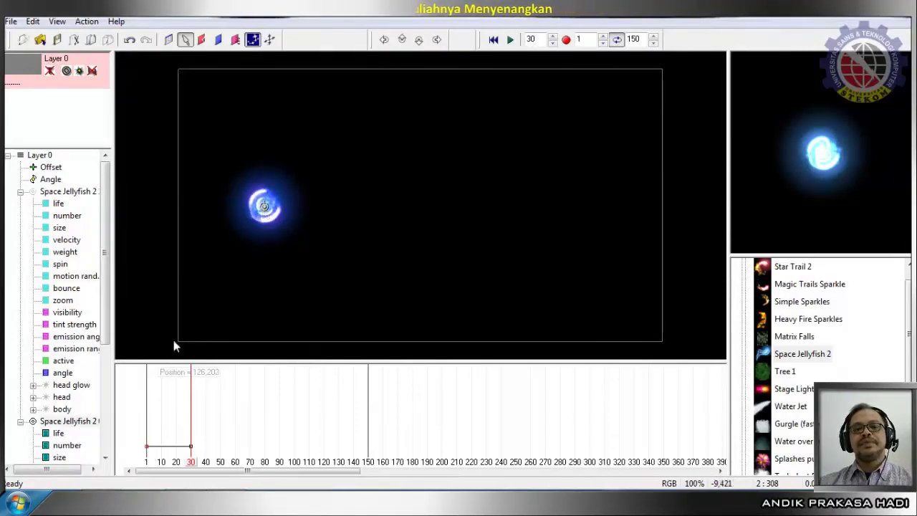
- At frame 60, show Space Jellyfish 2 1 again and move Space Jellyfish 2 0 to the stage's upper right, at about 527, 46
{"action": "left_click_drag", "start_coordinate": [190, 462], "coordinate": [194, 463]}
{"action": "left_click_drag", "start_coordinate": [224, 467], "coordinate": [235, 467]}
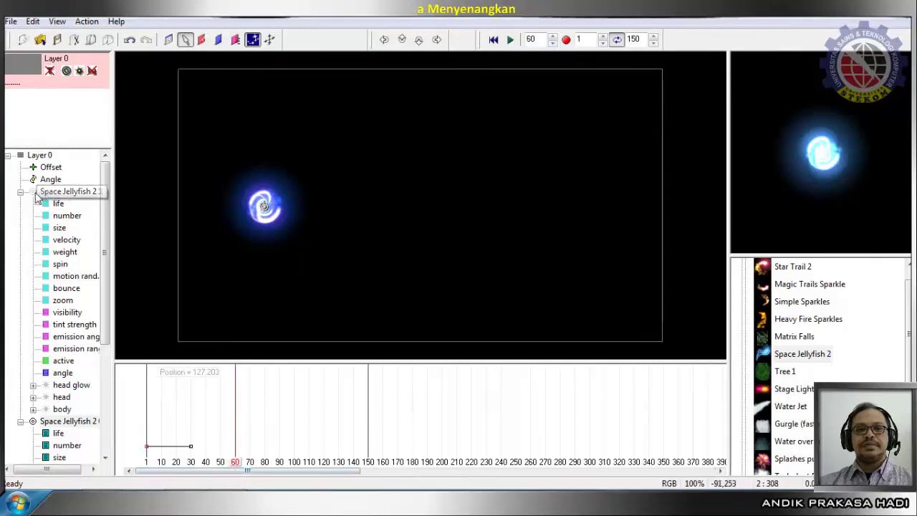
{"action": "left_click", "coordinate": [263, 206]}
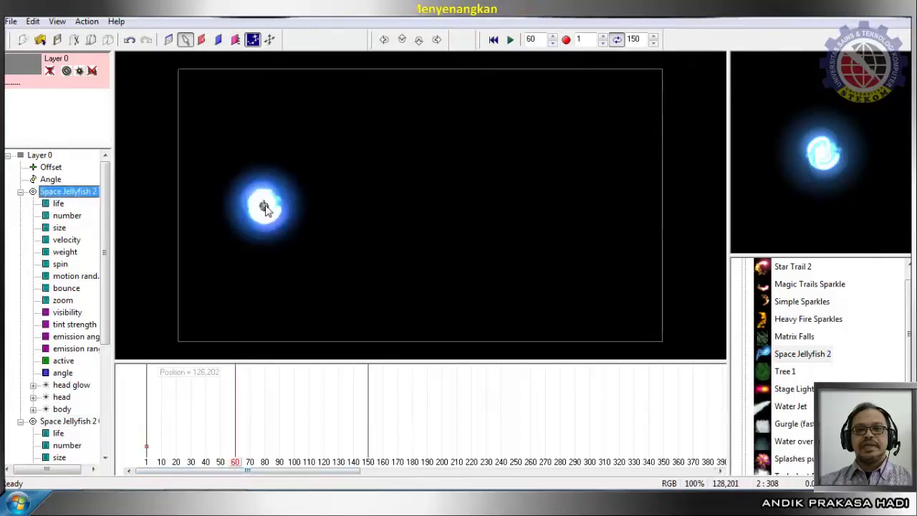
{"action": "left_click_drag", "start_coordinate": [263, 205], "coordinate": [534, 100]}
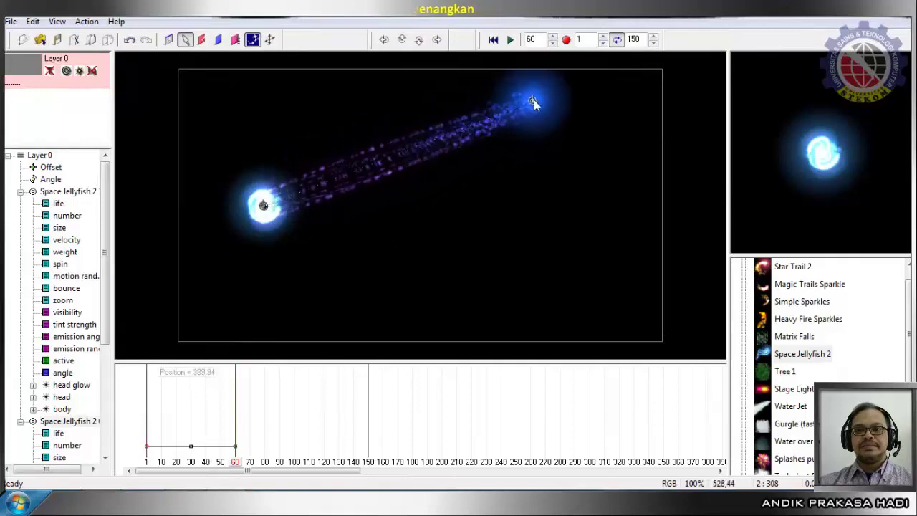
- Try to move Space Jellyfish 2 1 away from the start point at frame 60 while both emitters are shown
{"action": "left_click", "coordinate": [66, 425]}
{"action": "left_click", "coordinate": [66, 192]}
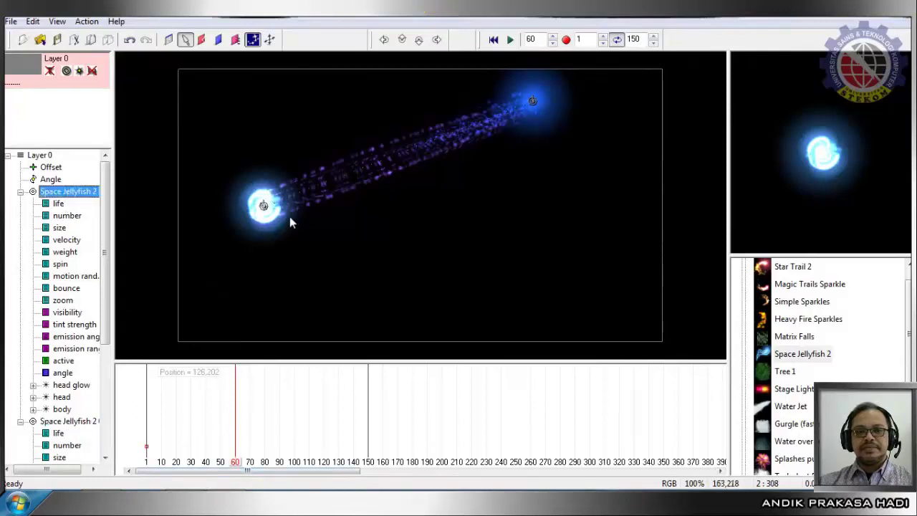
{"action": "left_click_drag", "start_coordinate": [262, 204], "coordinate": [321, 242]}
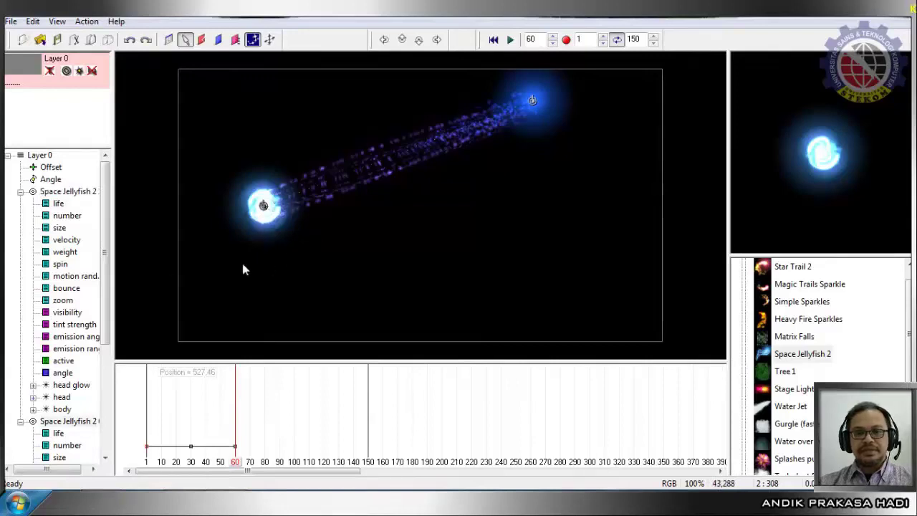
- Hide Space Jellyfish 2 0 and leave Space Jellyfish 2 1 selected as the only visible emitter
{"action": "left_click", "coordinate": [42, 422]}
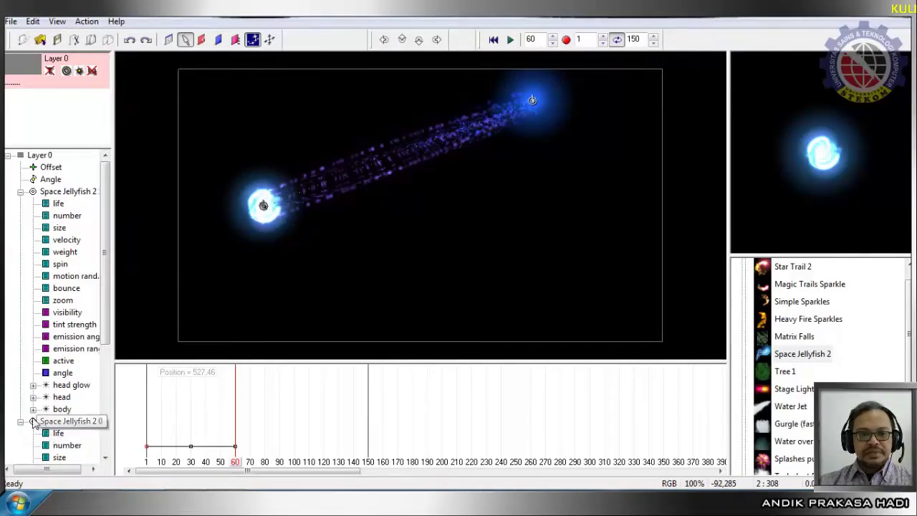
{"action": "left_click", "coordinate": [34, 196]}
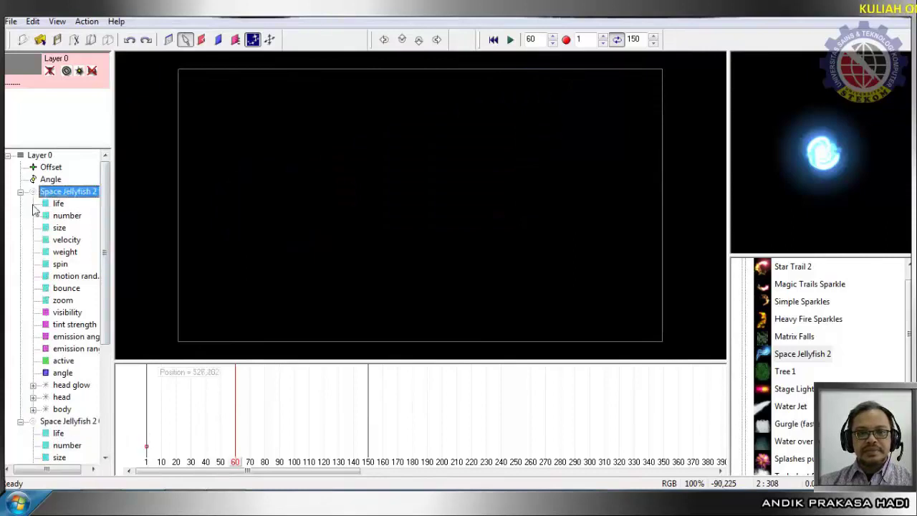
{"action": "left_click", "coordinate": [33, 422]}
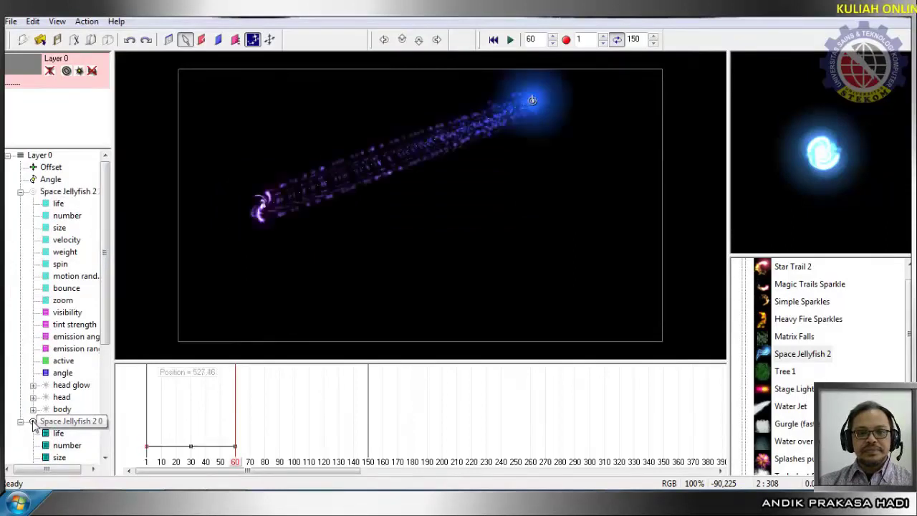
{"action": "left_click", "coordinate": [32, 422]}
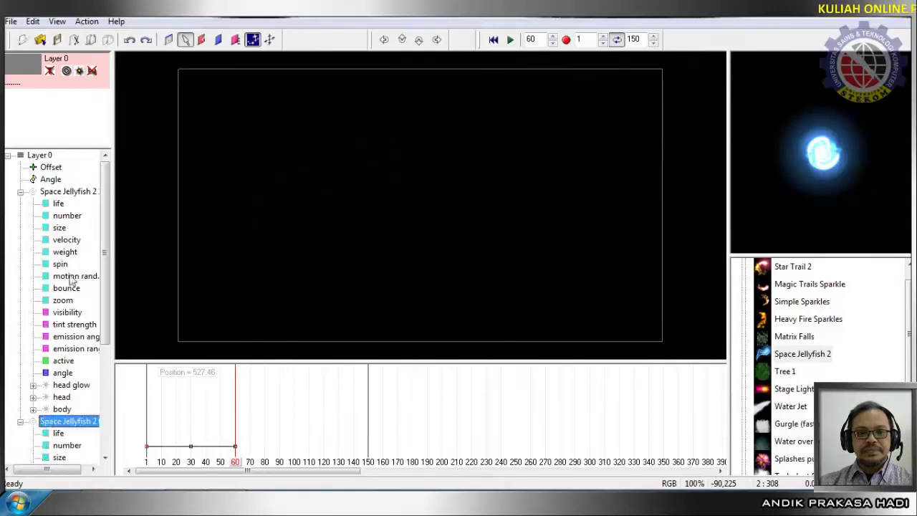
{"action": "left_click", "coordinate": [35, 196]}
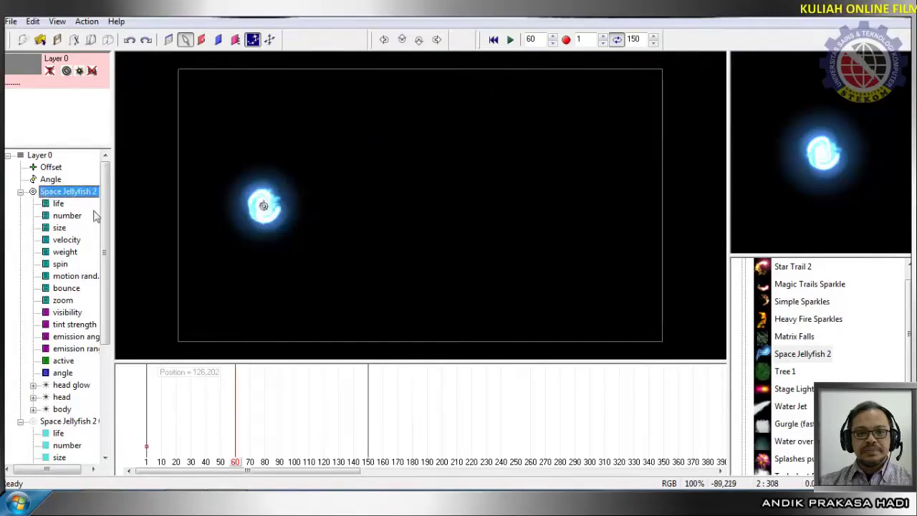
- Add a position keyframe for Space Jellyfish 2 1 near its start point at frame 30 and move it to the stage's lower right at frame 60
{"action": "left_click_drag", "start_coordinate": [235, 462], "coordinate": [191, 464]}
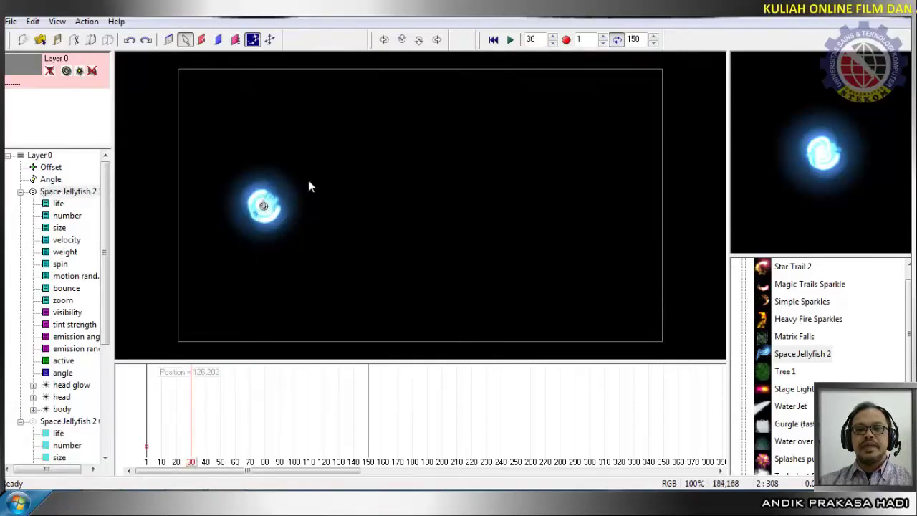
{"action": "left_click_drag", "start_coordinate": [262, 205], "coordinate": [264, 207]}
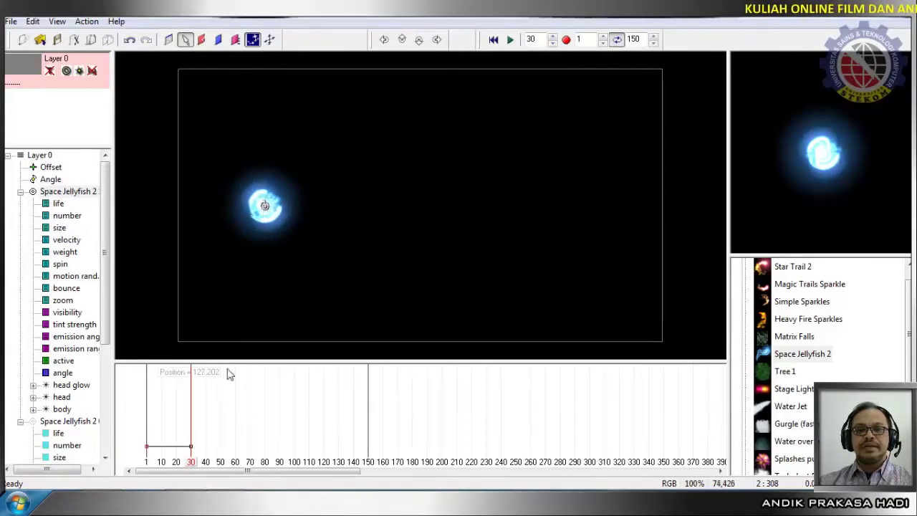
{"action": "left_click_drag", "start_coordinate": [192, 464], "coordinate": [236, 479]}
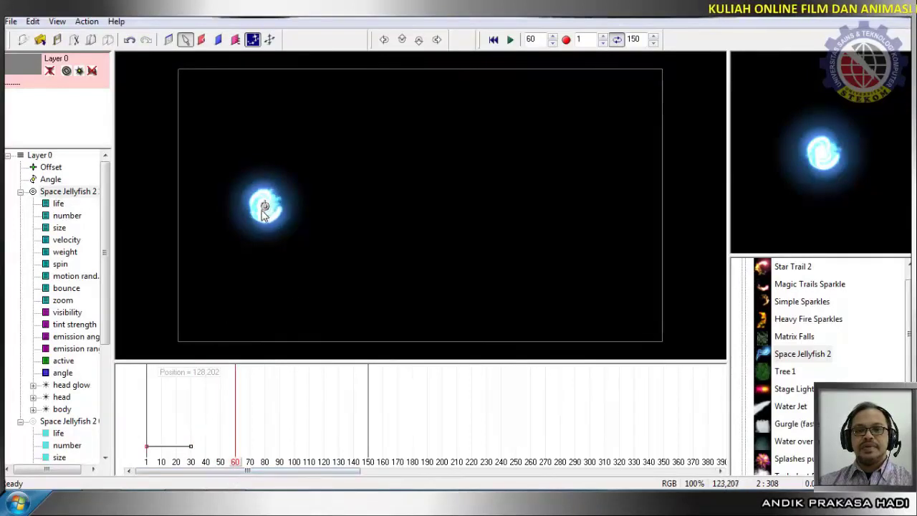
{"action": "left_click_drag", "start_coordinate": [265, 209], "coordinate": [523, 308]}
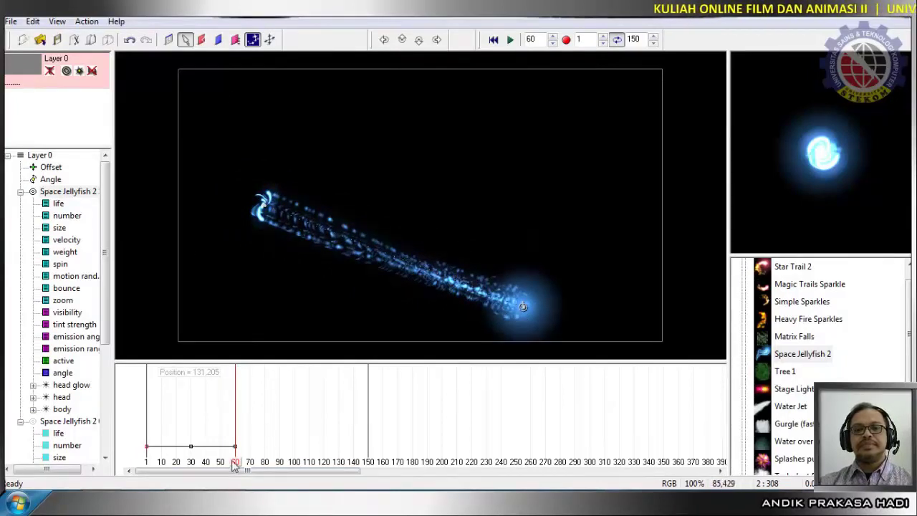
- At frame 1, show Space Jellyfish 2 0 again and shift the path endpoint of Space Jellyfish 2 1 to about 520, 363
{"action": "left_click_drag", "start_coordinate": [235, 464], "coordinate": [132, 487]}
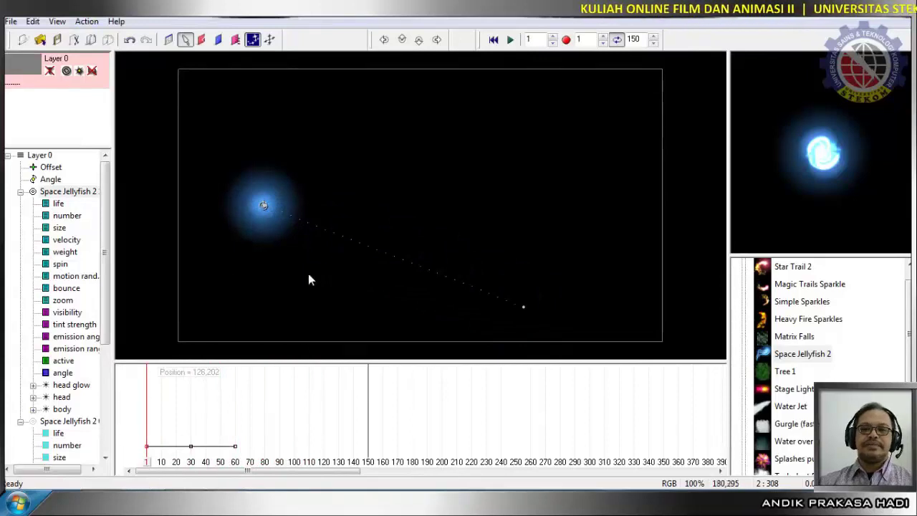
{"action": "left_click", "coordinate": [34, 423]}
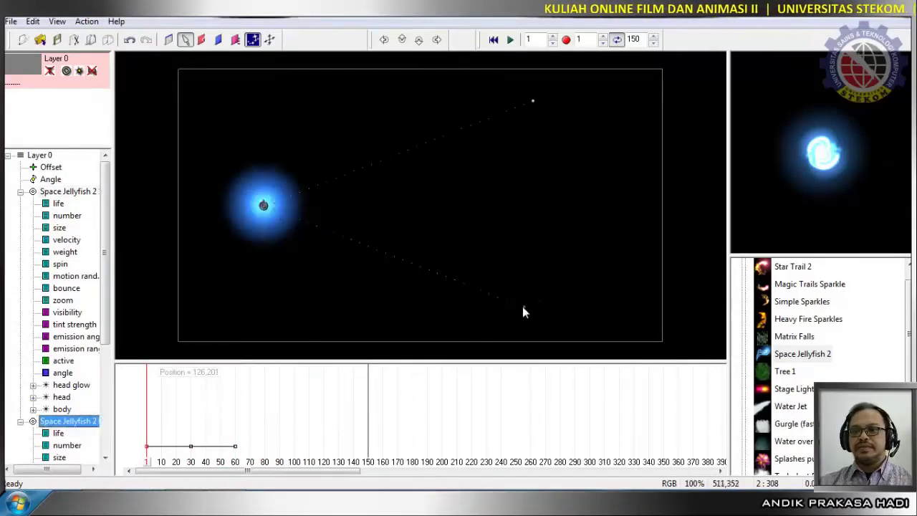
{"action": "left_click_drag", "start_coordinate": [522, 312], "coordinate": [529, 318]}
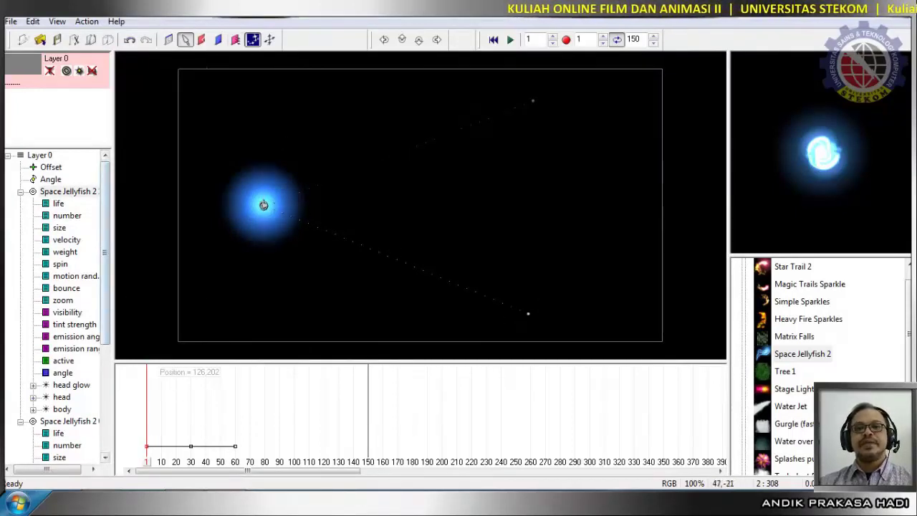
- Play back the animation of both emitters and return the timeline to frame 60
{"action": "left_click", "coordinate": [510, 41]}
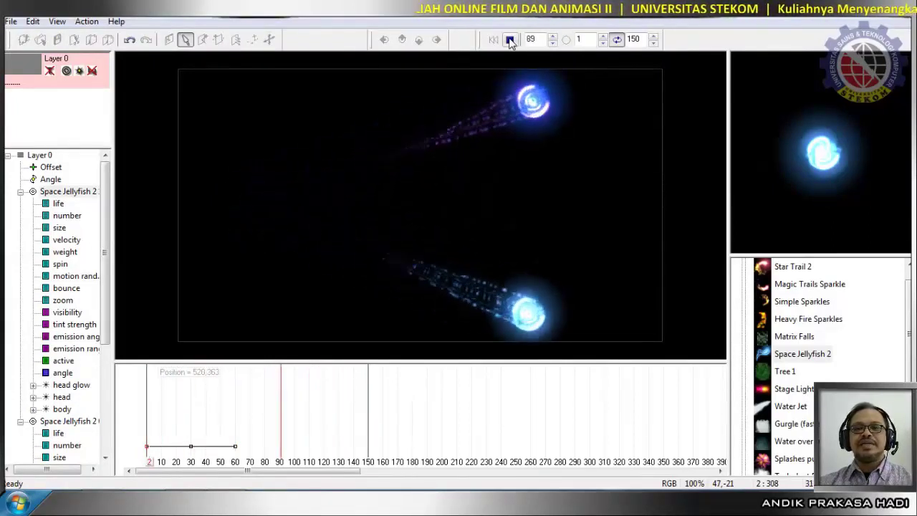
{"action": "left_click", "coordinate": [510, 40]}
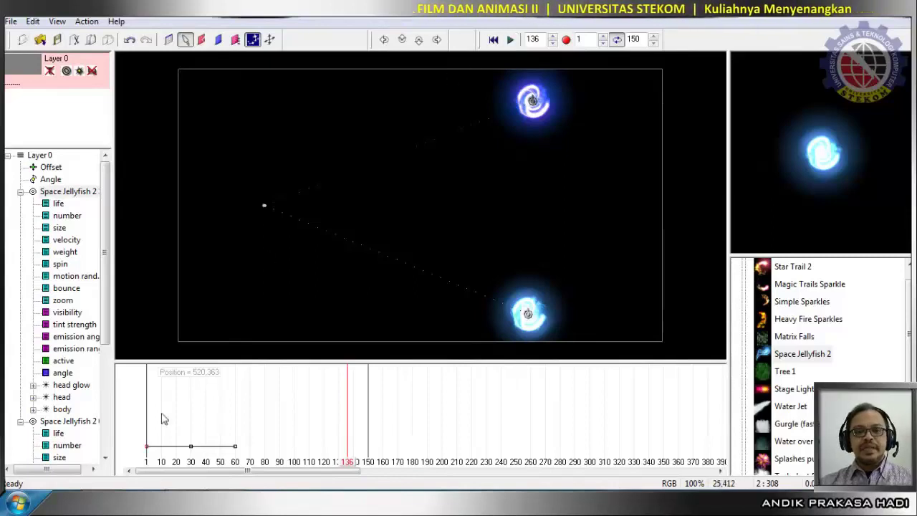
{"action": "left_click_drag", "start_coordinate": [349, 466], "coordinate": [236, 472]}
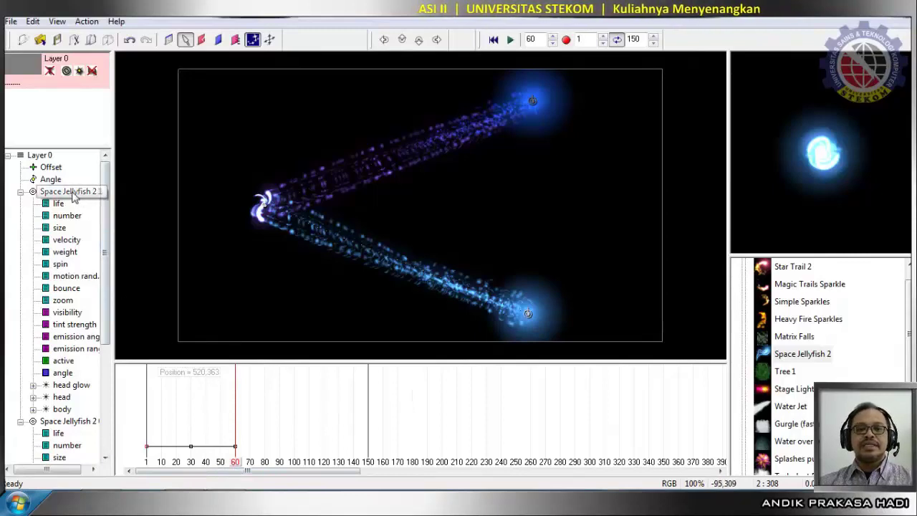
{"action": "left_click", "coordinate": [33, 193]}
{"action": "left_click", "coordinate": [33, 194]}
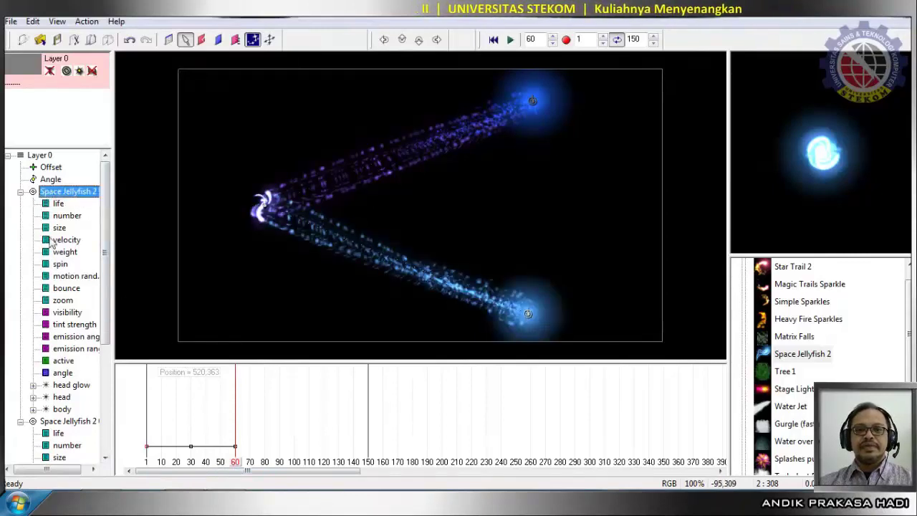
- Open the particle color settings for the head glow of Space Jellyfish 2 0
{"action": "right_click", "coordinate": [75, 425]}
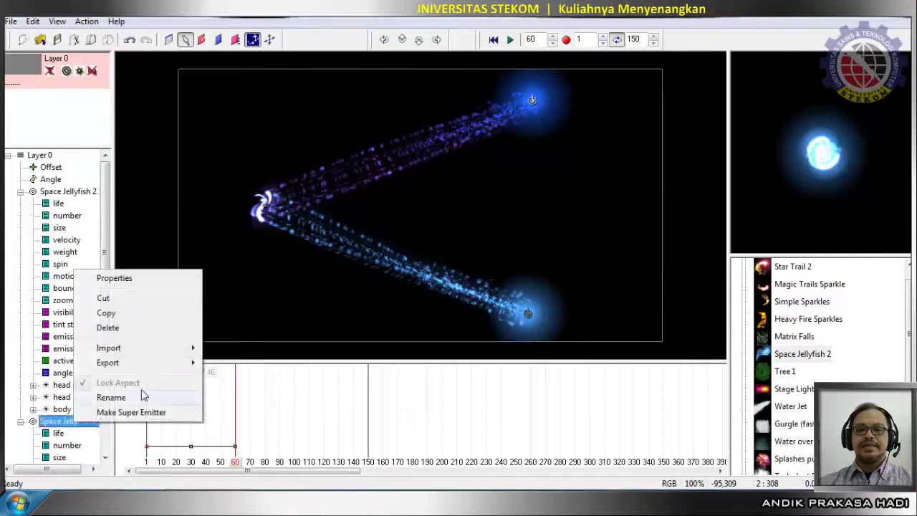
{"action": "left_click", "coordinate": [114, 278]}
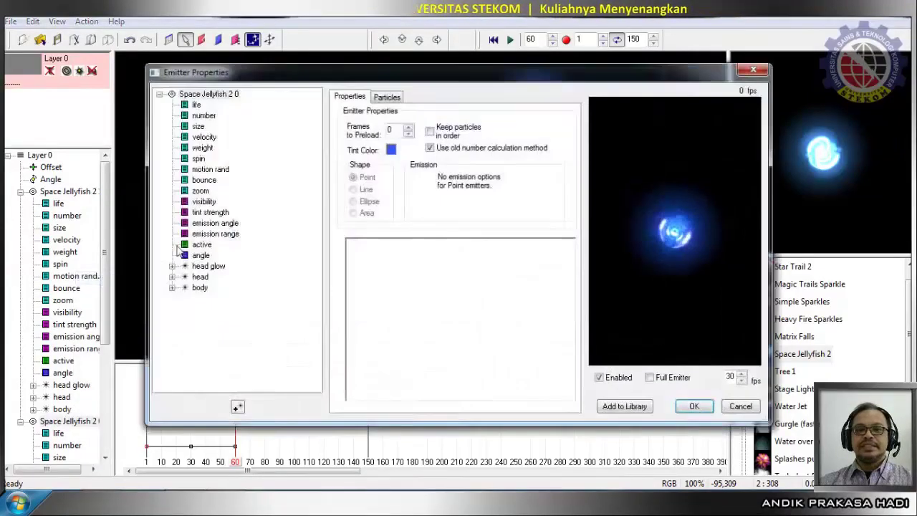
{"action": "left_click", "coordinate": [389, 99]}
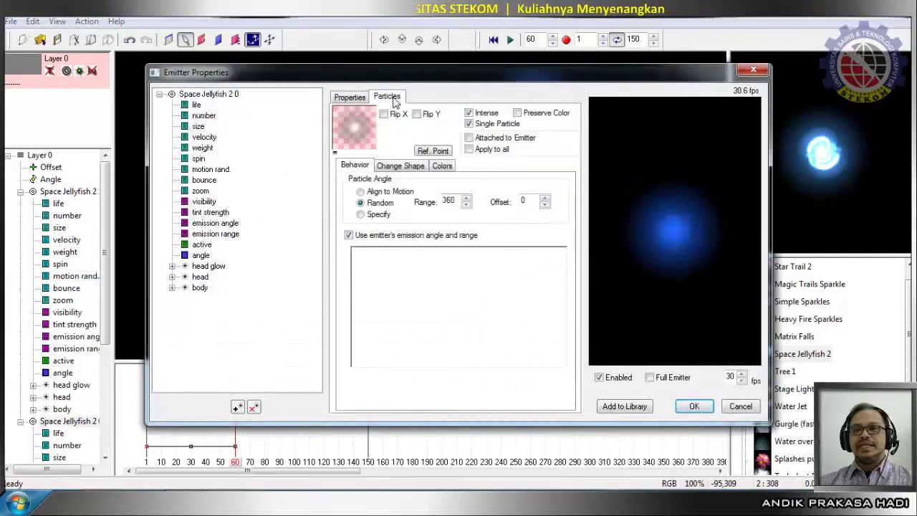
{"action": "left_click", "coordinate": [437, 167]}
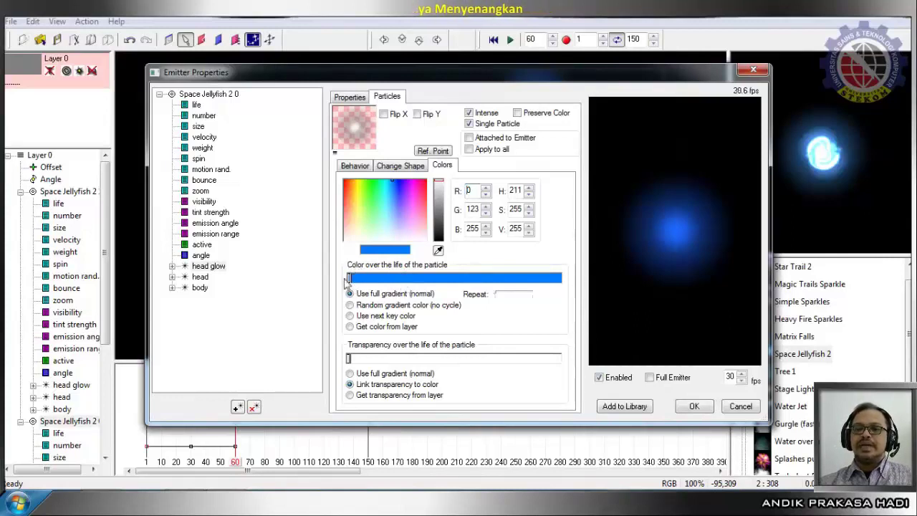
- Add a color key to the head glow's color-over-life gradient and delete it again
{"action": "left_click_drag", "start_coordinate": [351, 282], "coordinate": [398, 283]}
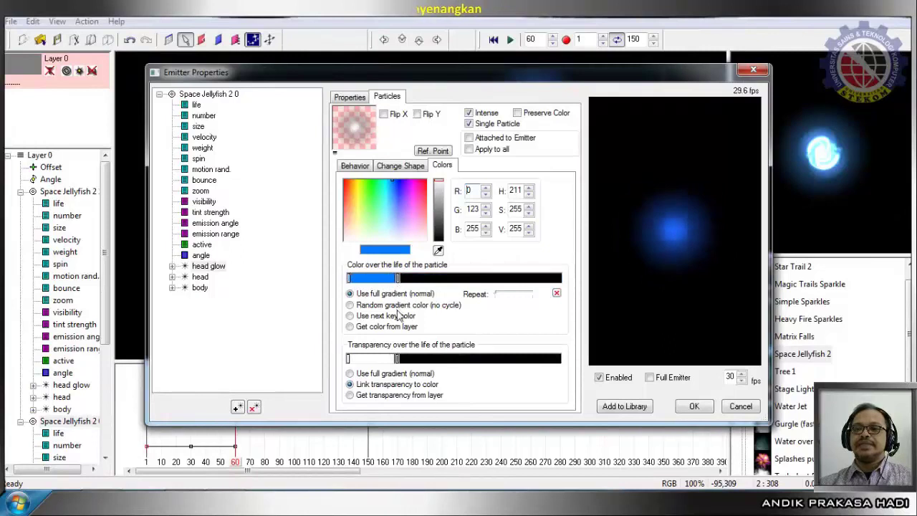
{"action": "left_click", "coordinate": [557, 294]}
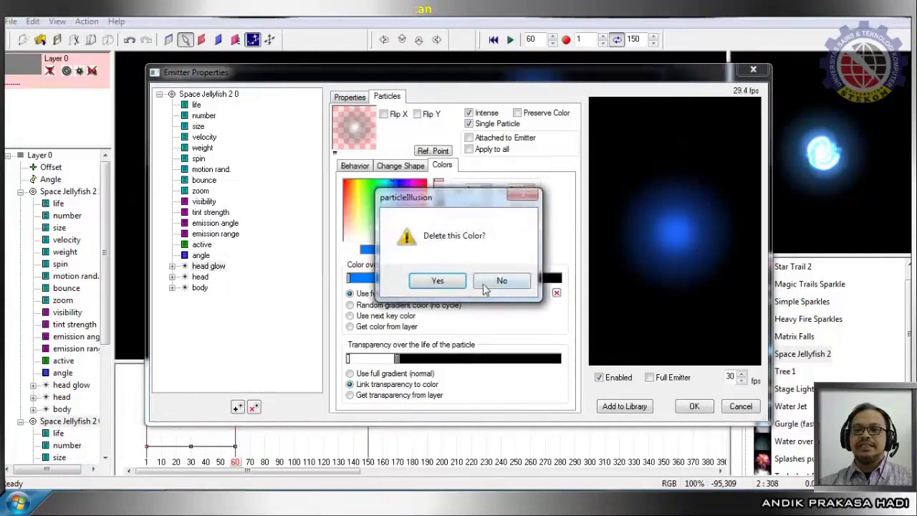
{"action": "left_click", "coordinate": [436, 281]}
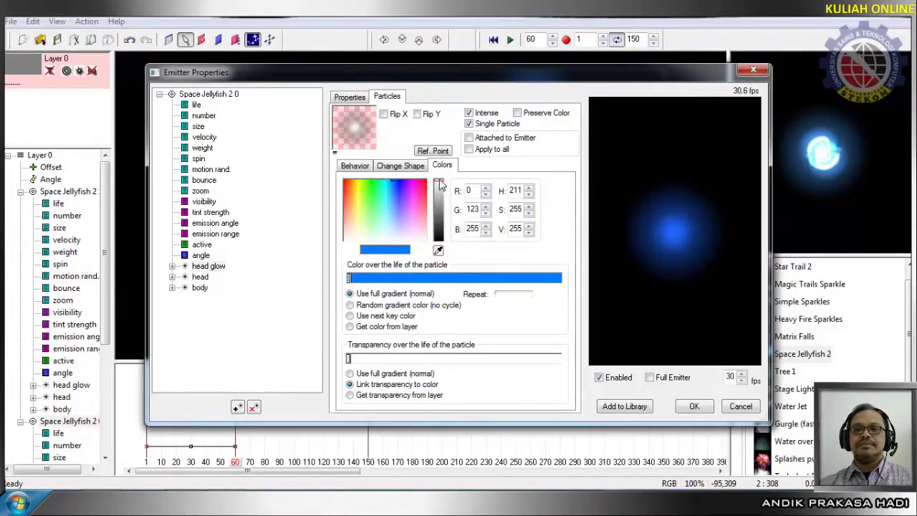
- Try darkening the head glow's blue to a brightness value of 183 and restore it to 255
{"action": "mouse_move", "coordinate": [439, 182]}
{"action": "left_mouse_down"}
{"action": "mouse_move", "coordinate": [440, 236]}
{"action": "mouse_move", "coordinate": [440, 185]}
{"action": "left_mouse_up"}
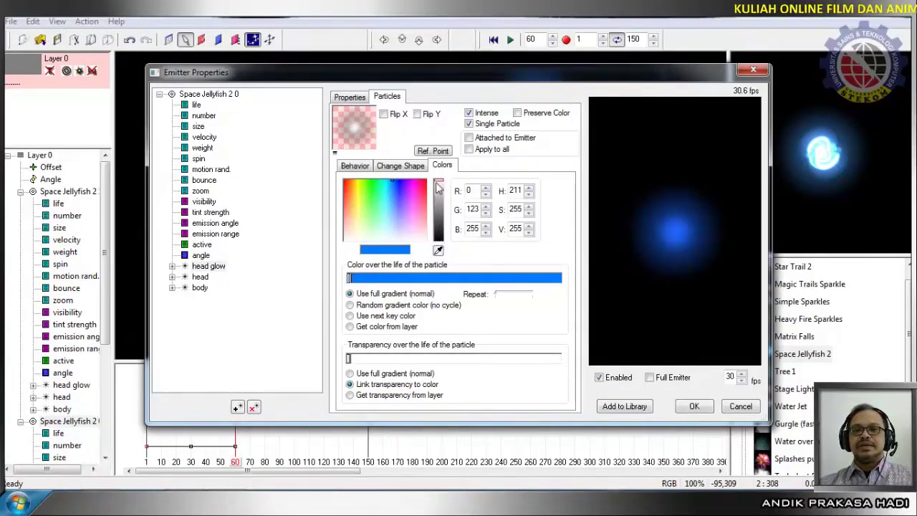
{"action": "left_click_drag", "start_coordinate": [439, 183], "coordinate": [439, 200]}
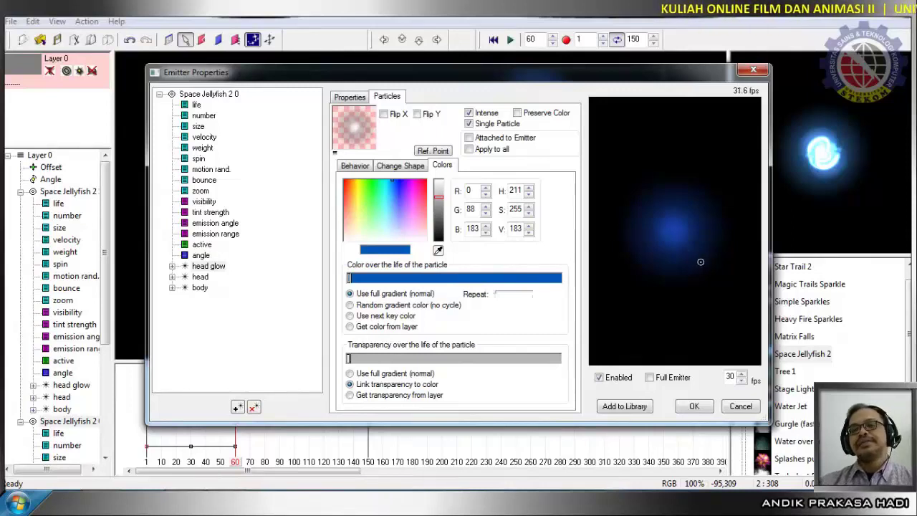
{"action": "mouse_move", "coordinate": [440, 198]}
{"action": "left_mouse_down"}
{"action": "mouse_move", "coordinate": [446, 225]}
{"action": "mouse_move", "coordinate": [444, 182]}
{"action": "left_mouse_up"}
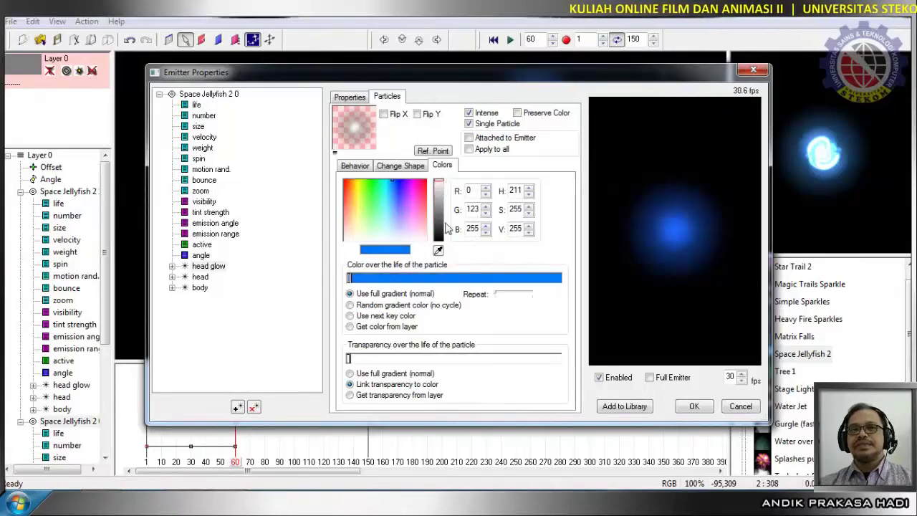
- Add a light blue color key (RGB 76, 213, 255) about a third of the way along the head glow's color-over-life gradient
{"action": "left_click", "coordinate": [412, 279]}
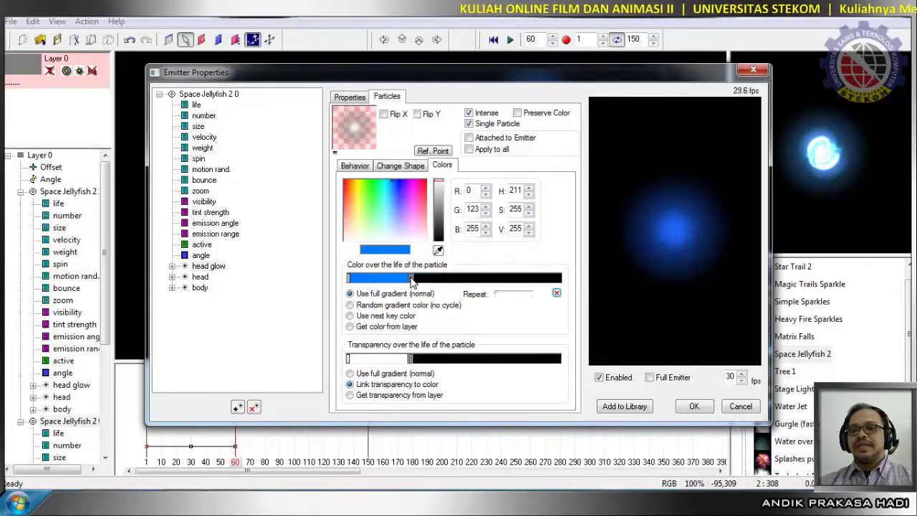
{"action": "left_click", "coordinate": [388, 197]}
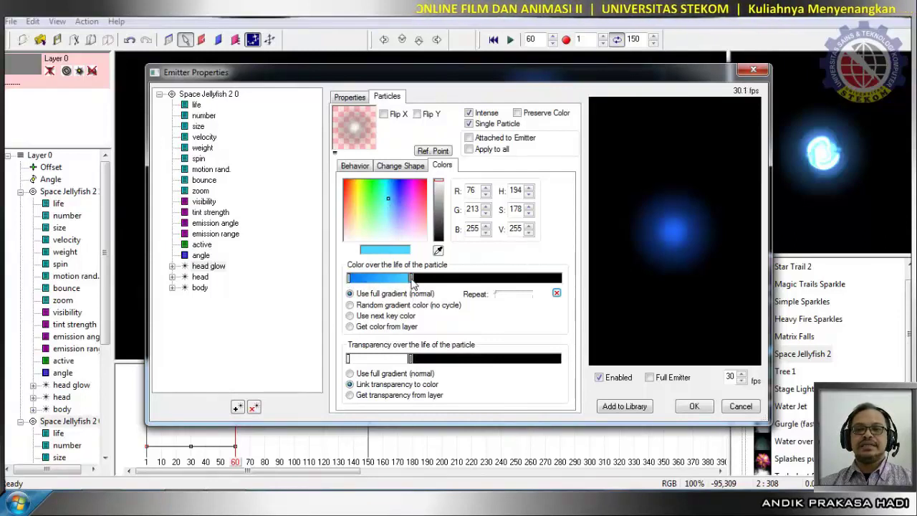
{"action": "left_click_drag", "start_coordinate": [413, 281], "coordinate": [420, 283]}
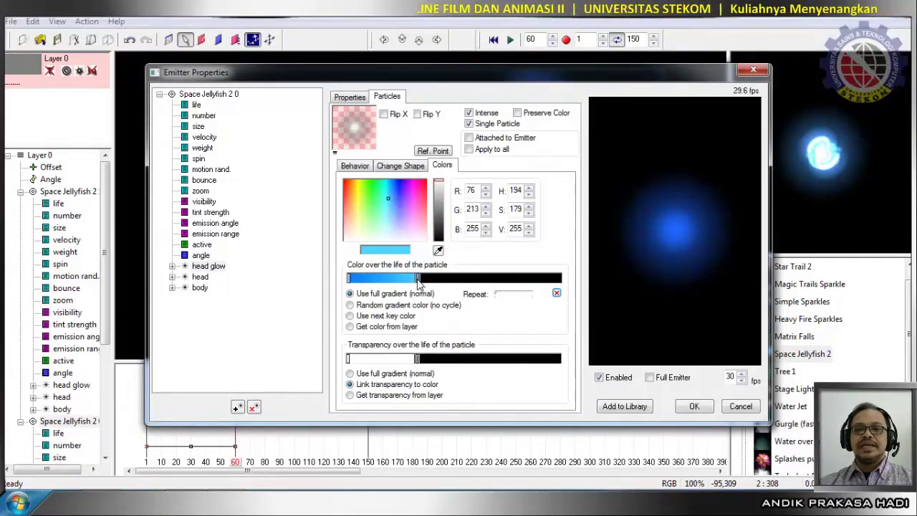
- Add two more color keys further along the head glow's gradient, shift the first added key slightly earlier, and make the last key white (RGB 255, 255, 255)
{"action": "left_click", "coordinate": [473, 278]}
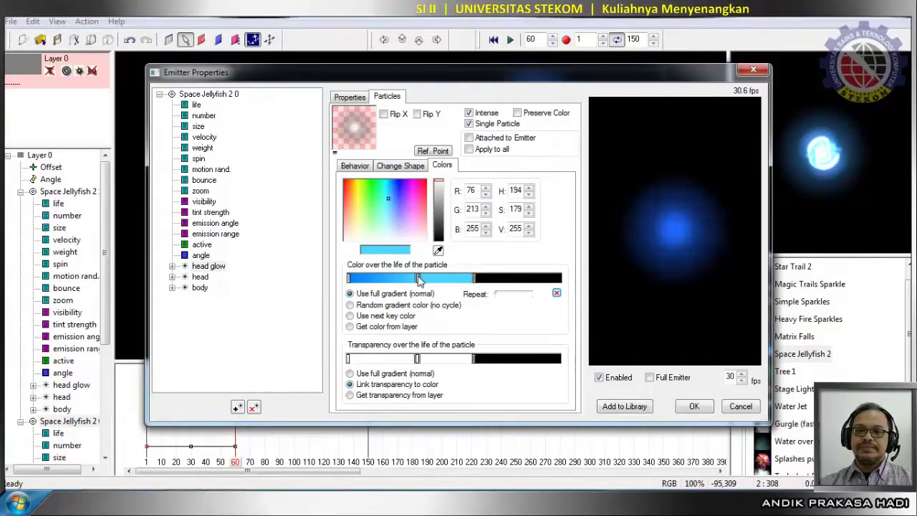
{"action": "left_click_drag", "start_coordinate": [418, 279], "coordinate": [414, 280]}
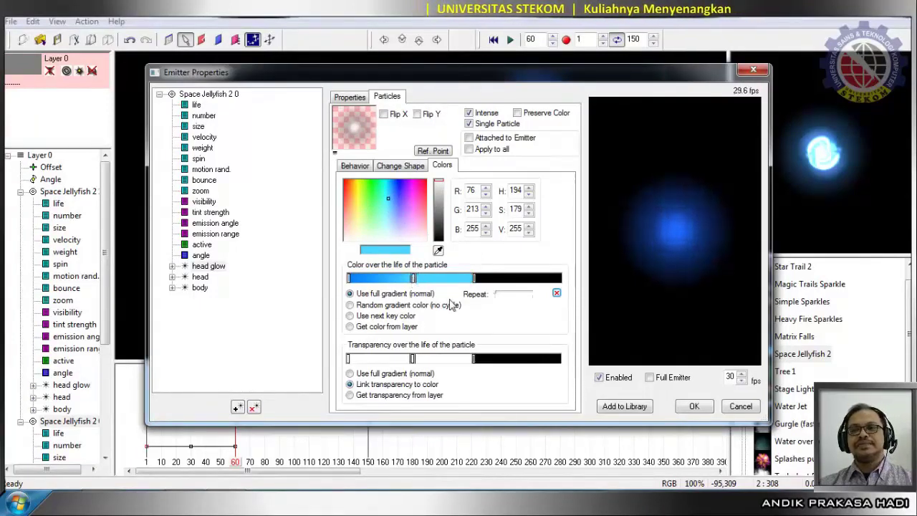
{"action": "left_click", "coordinate": [530, 280]}
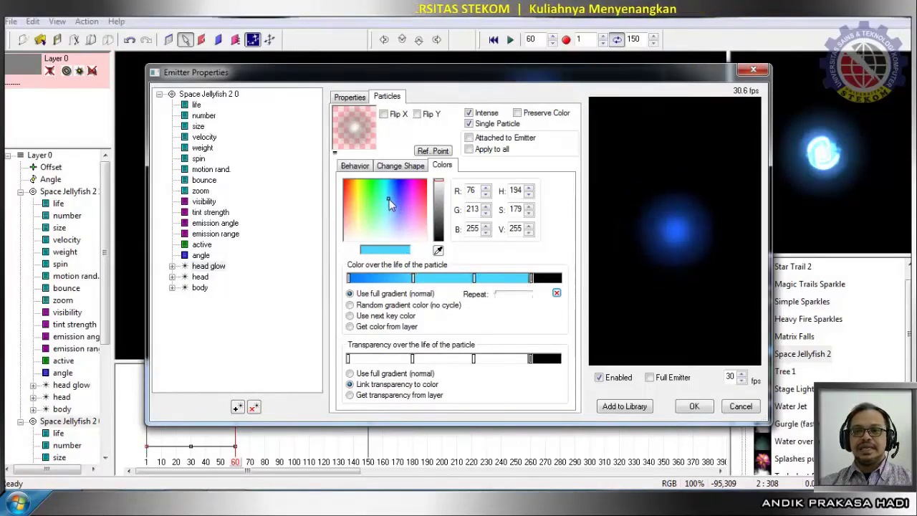
{"action": "left_click_drag", "start_coordinate": [389, 197], "coordinate": [347, 246]}
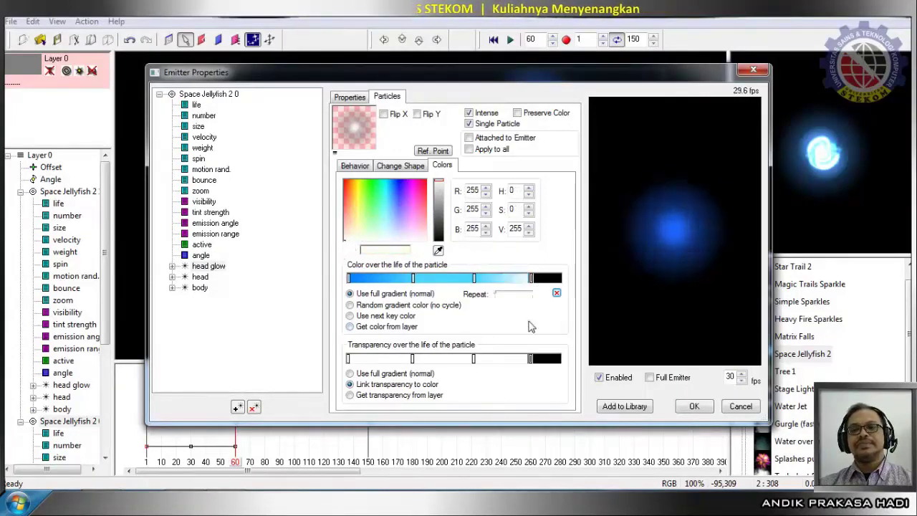
- Add a white color key at the end of the head glow's gradient, fine-tune the three inner keys' positions, and apply the changes
{"action": "left_click", "coordinate": [558, 280]}
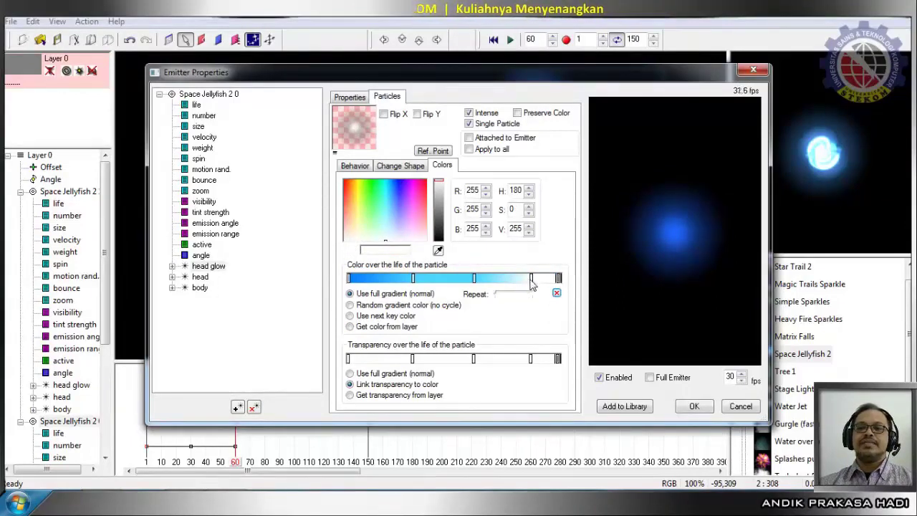
{"action": "left_click_drag", "start_coordinate": [531, 284], "coordinate": [468, 285]}
{"action": "left_click_drag", "start_coordinate": [413, 280], "coordinate": [419, 281]}
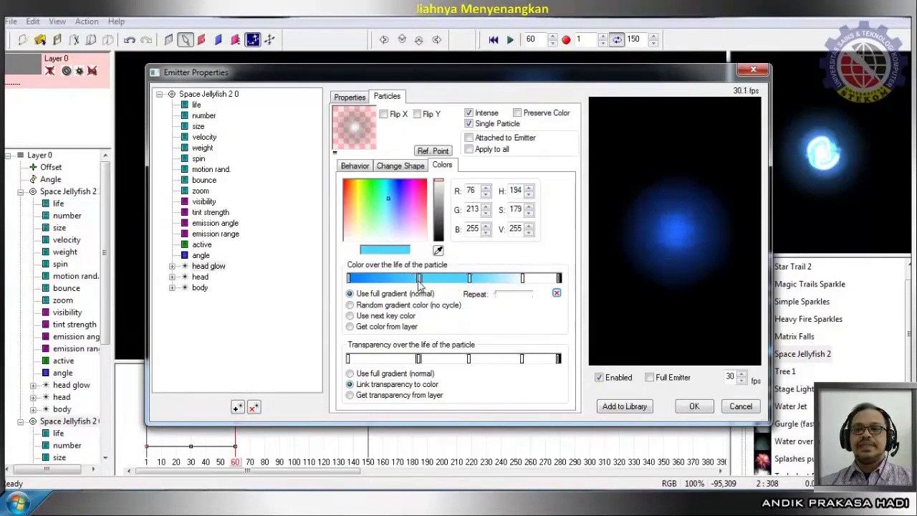
{"action": "left_click", "coordinate": [689, 407]}
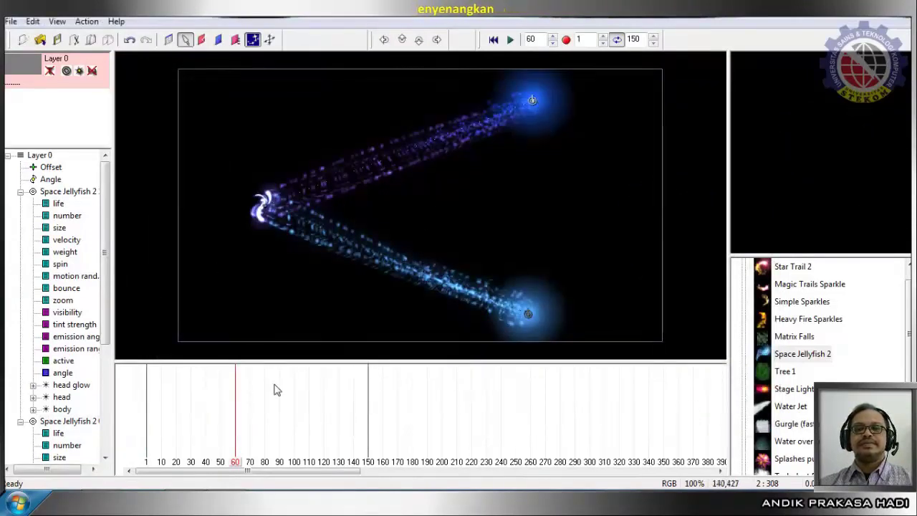
{"action": "left_click_drag", "start_coordinate": [244, 462], "coordinate": [237, 485]}
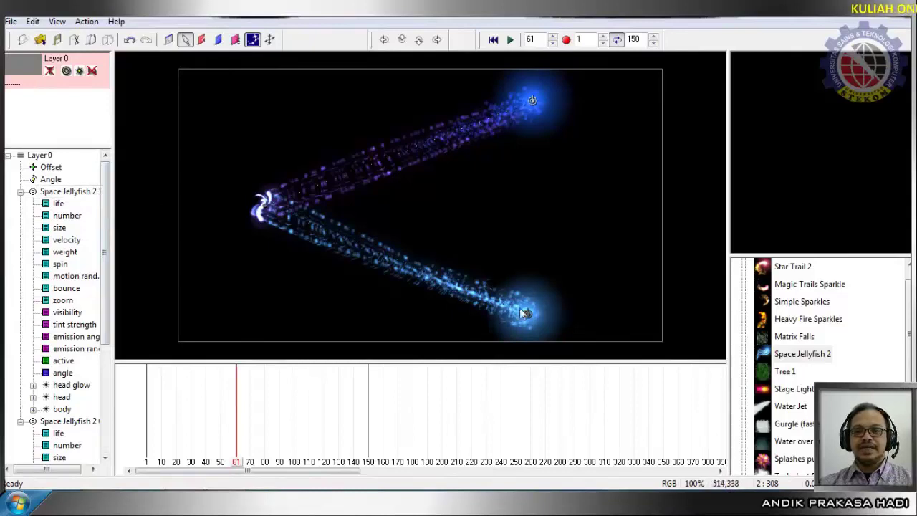
- Open the color settings of the head particle in the properties of the Space Jellyfish 2 emitter on the lower path
{"action": "left_click", "coordinate": [37, 194]}
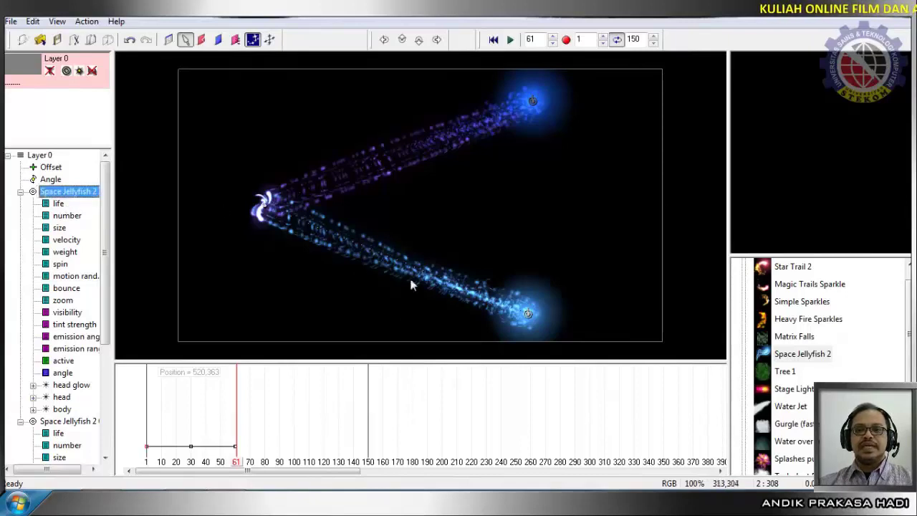
{"action": "right_click", "coordinate": [86, 197]}
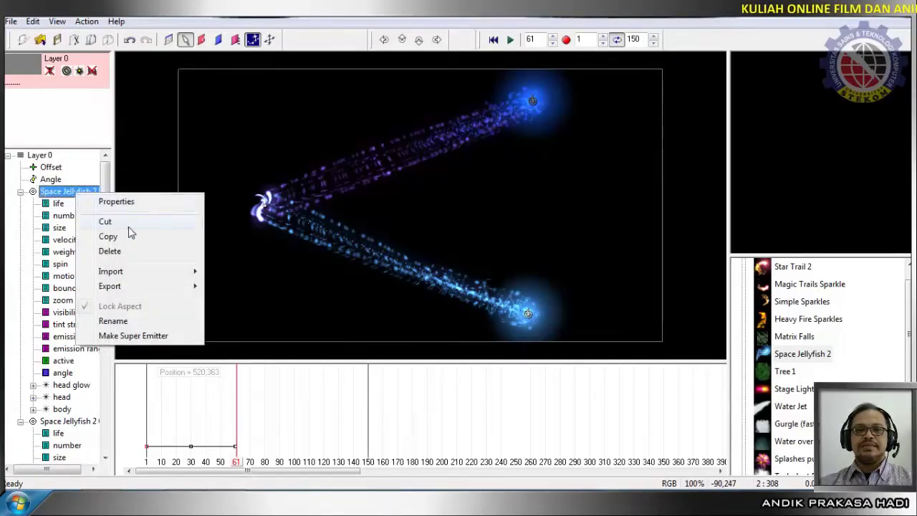
{"action": "left_click", "coordinate": [131, 202]}
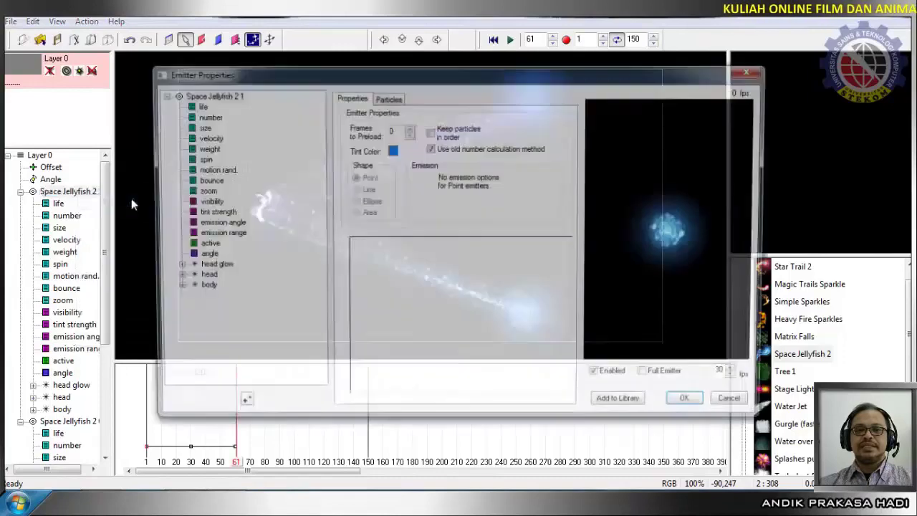
{"action": "left_click", "coordinate": [387, 97]}
{"action": "left_click", "coordinate": [442, 166]}
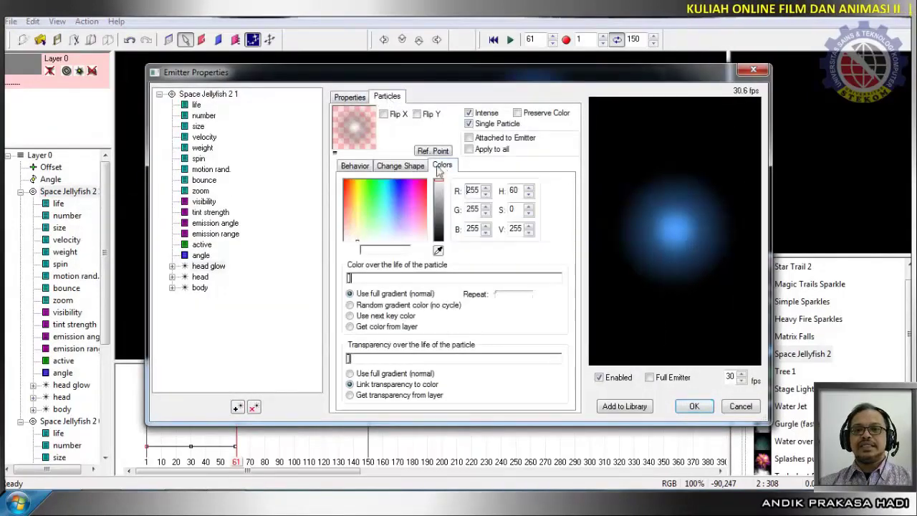
{"action": "left_click", "coordinate": [200, 288]}
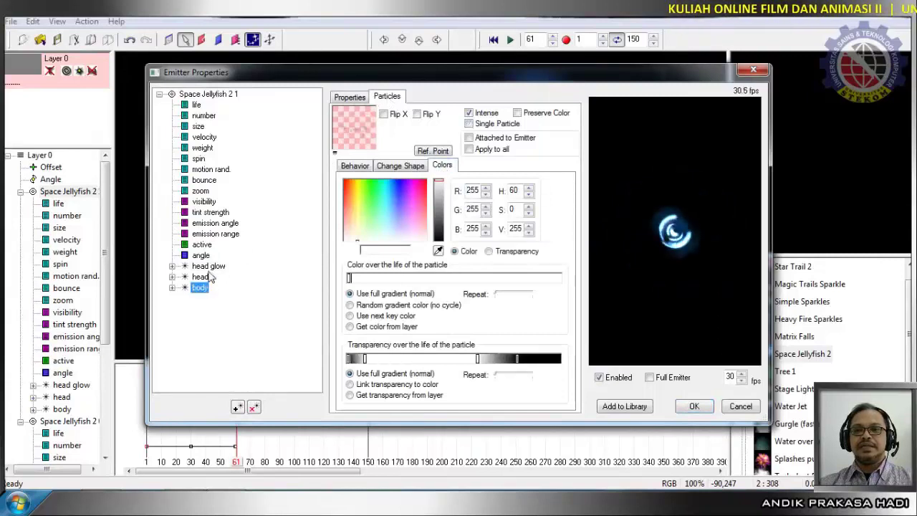
{"action": "left_click", "coordinate": [201, 277]}
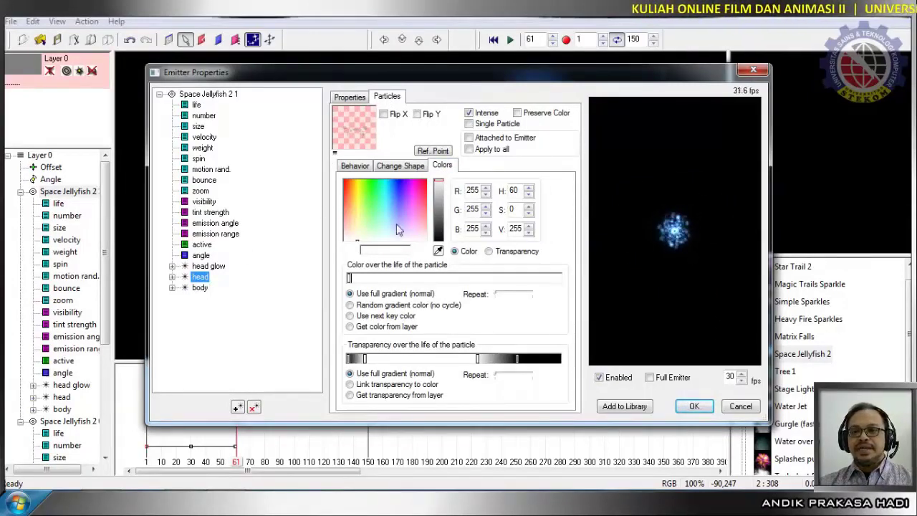
- Add red (RGB 255, 0, 0), violet (174, 0, 255) and blue (0, 131, 255) keys in order along the head's color-over-life gradient
{"action": "left_click", "coordinate": [413, 278]}
{"action": "left_click", "coordinate": [426, 180]}
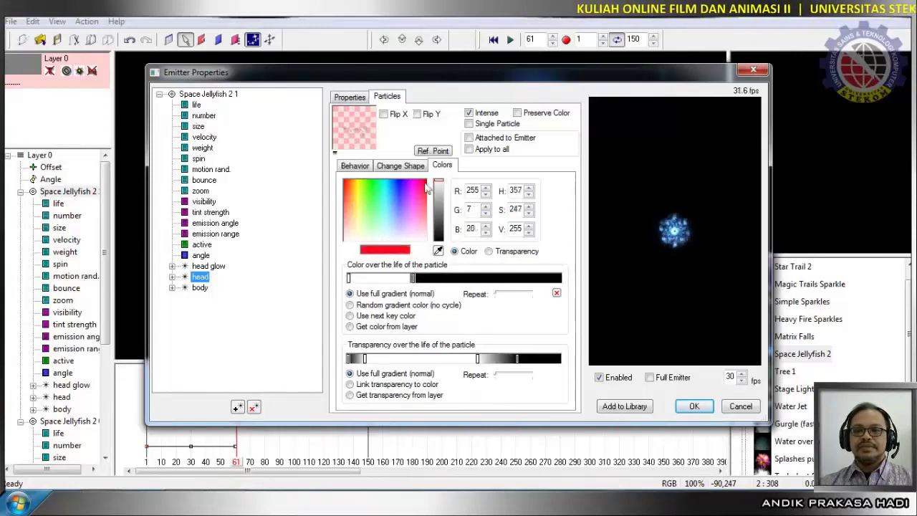
{"action": "left_click", "coordinate": [470, 278]}
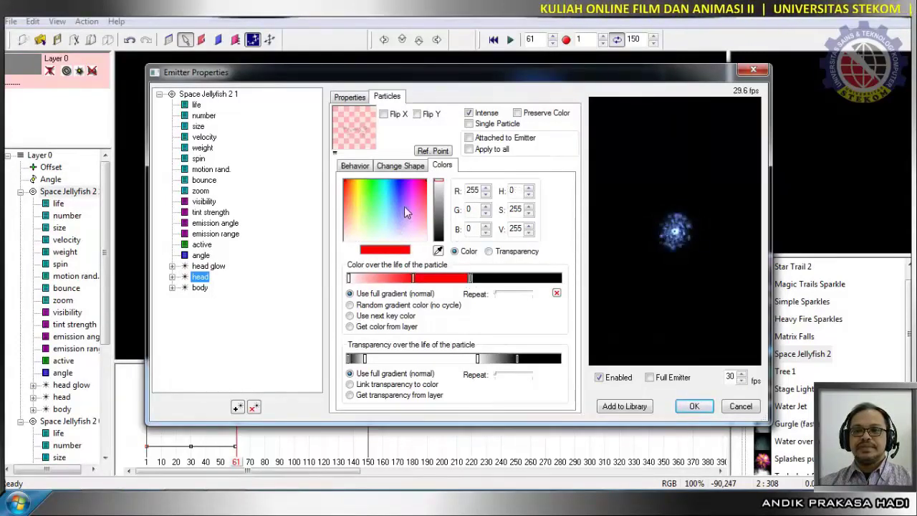
{"action": "left_click_drag", "start_coordinate": [405, 208], "coordinate": [410, 180]}
{"action": "left_click", "coordinate": [529, 280]}
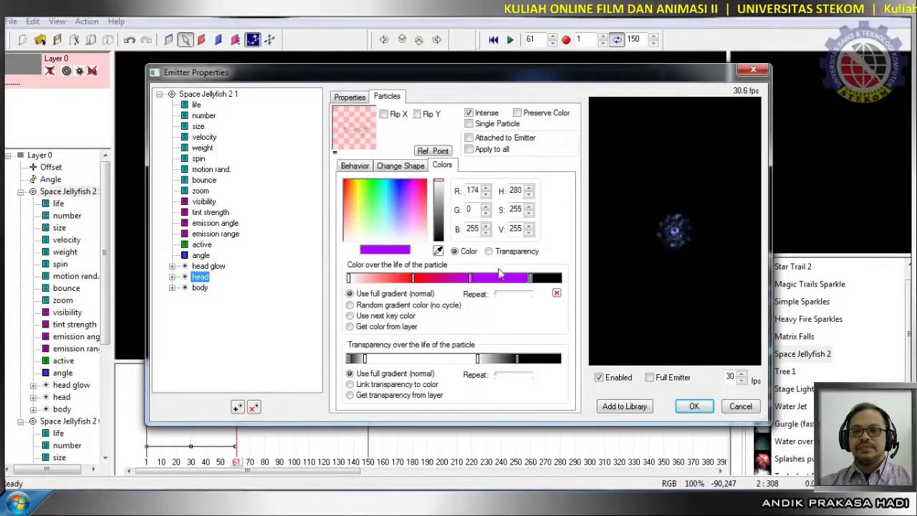
{"action": "left_click_drag", "start_coordinate": [399, 215], "coordinate": [392, 181]}
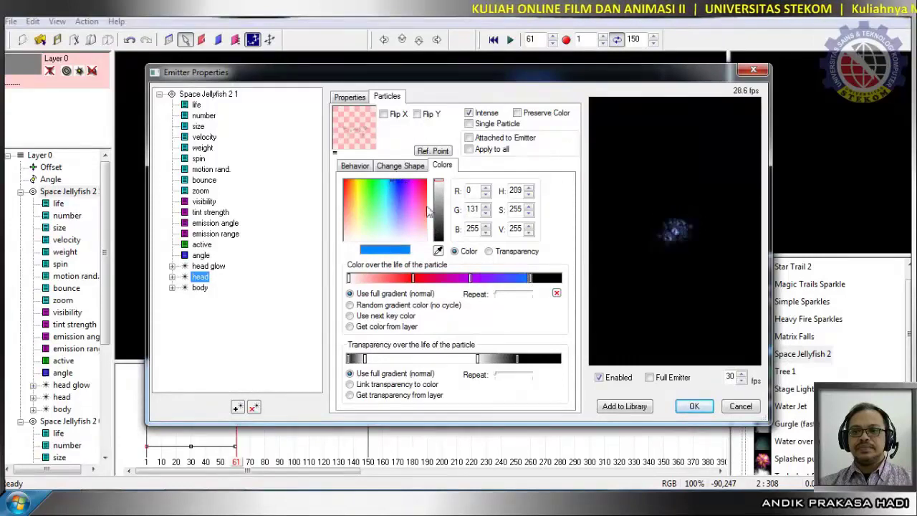
- Add a blue key at the end of the head's gradient, shift the red, violet and inner blue keys earlier, and apply the changes
{"action": "left_click", "coordinate": [558, 280]}
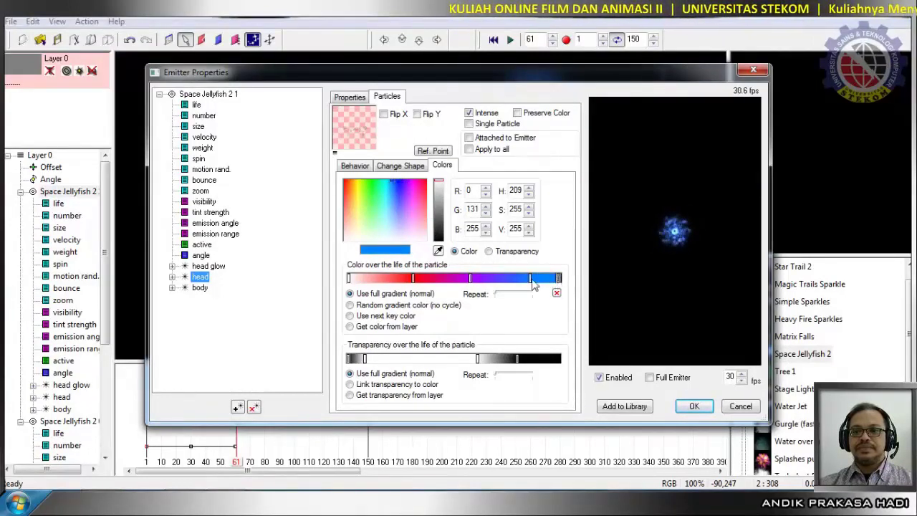
{"action": "left_click_drag", "start_coordinate": [534, 285], "coordinate": [514, 284]}
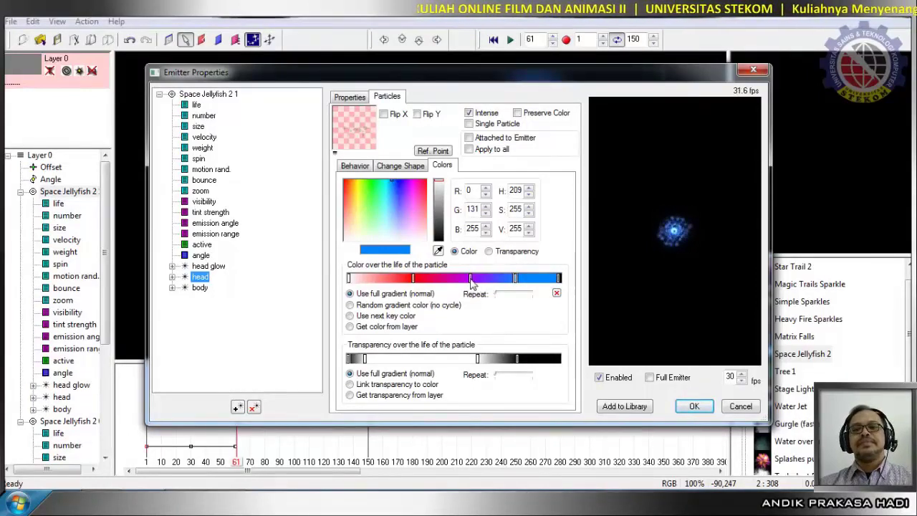
{"action": "left_click_drag", "start_coordinate": [472, 284], "coordinate": [402, 283]}
{"action": "left_click_drag", "start_coordinate": [459, 283], "coordinate": [445, 287]}
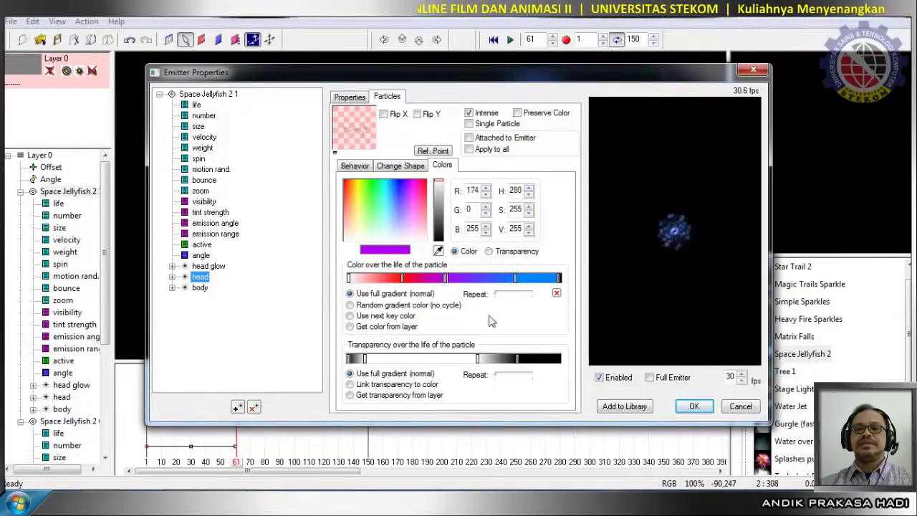
{"action": "left_click", "coordinate": [692, 407]}
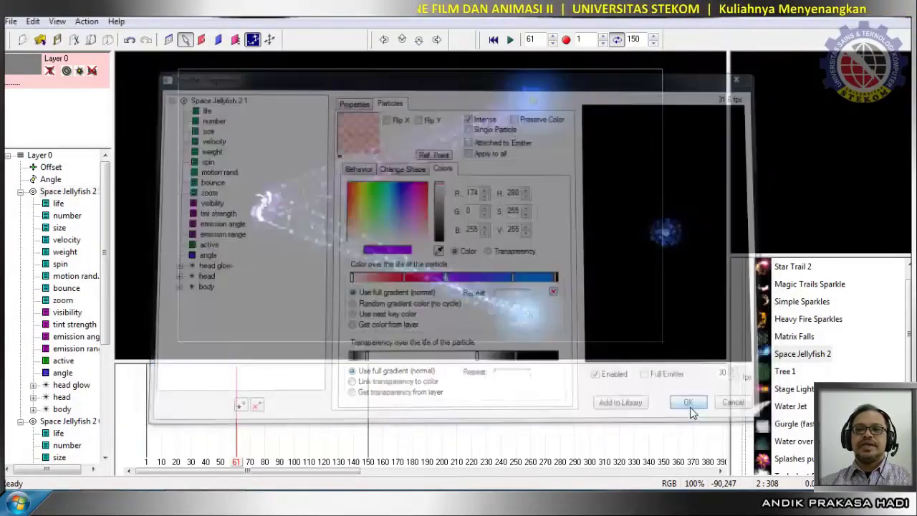
{"action": "left_click_drag", "start_coordinate": [240, 460], "coordinate": [237, 489]}
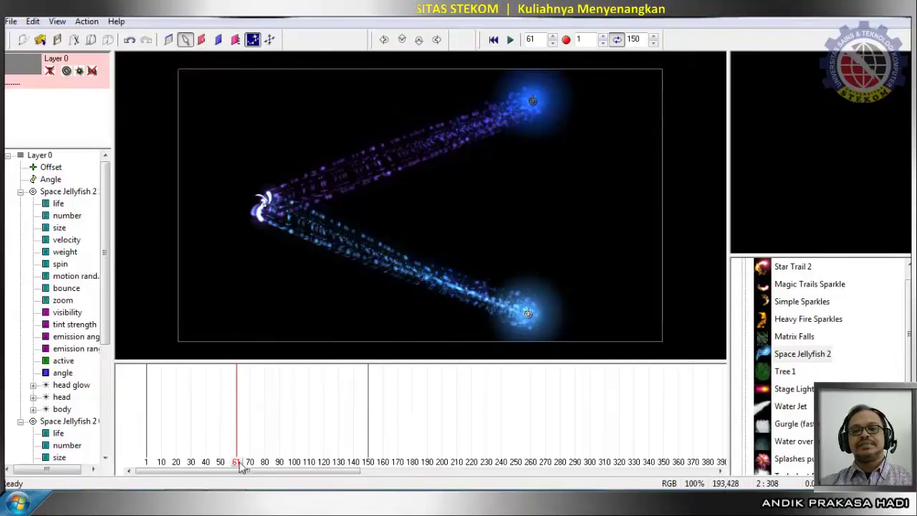
{"action": "left_click_drag", "start_coordinate": [239, 462], "coordinate": [220, 479]}
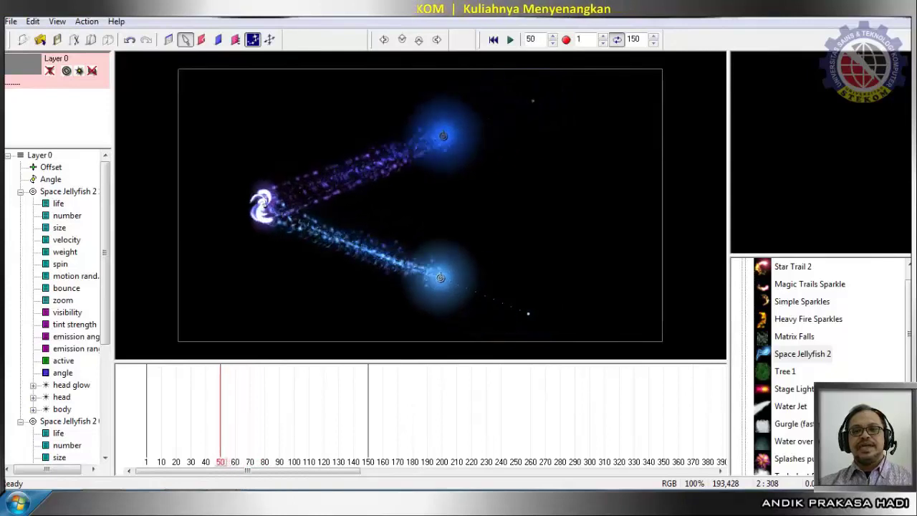
- Delete both Space Jellyfish 2 emitters from Layer 0
{"action": "left_click", "coordinate": [71, 191]}
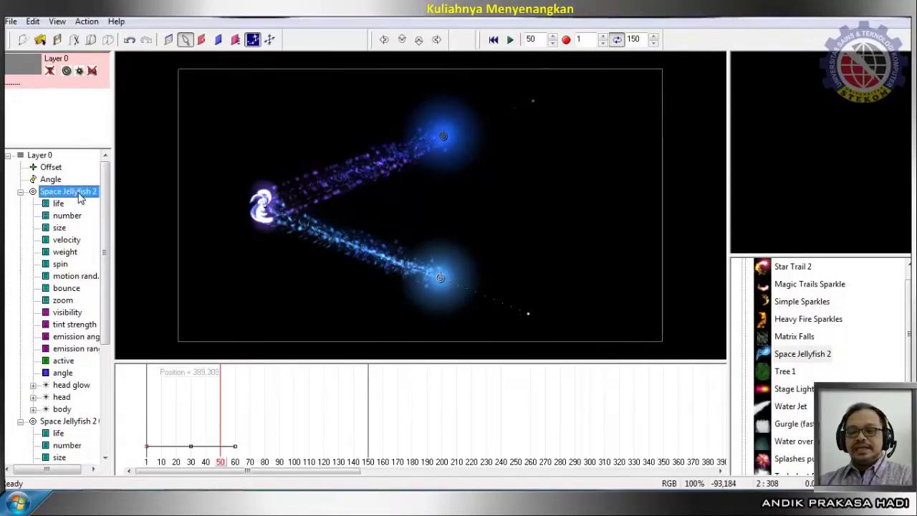
{"action": "key", "text": "Delete"}
{"action": "left_click", "coordinate": [82, 191]}
{"action": "key", "text": "Delete"}
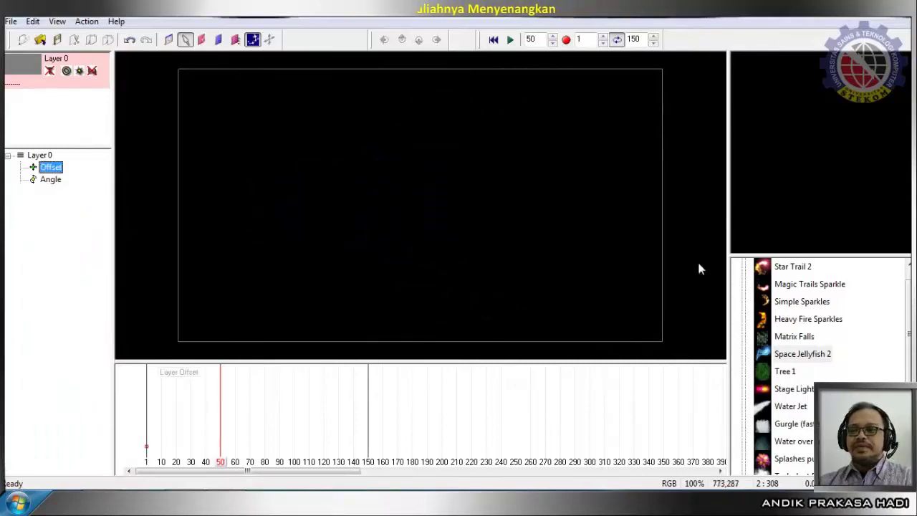
- Place a Magic Trails Sparkle emitter at frame 1, near the stage's left edge at about position 98, 166
{"action": "left_click", "coordinate": [826, 286]}
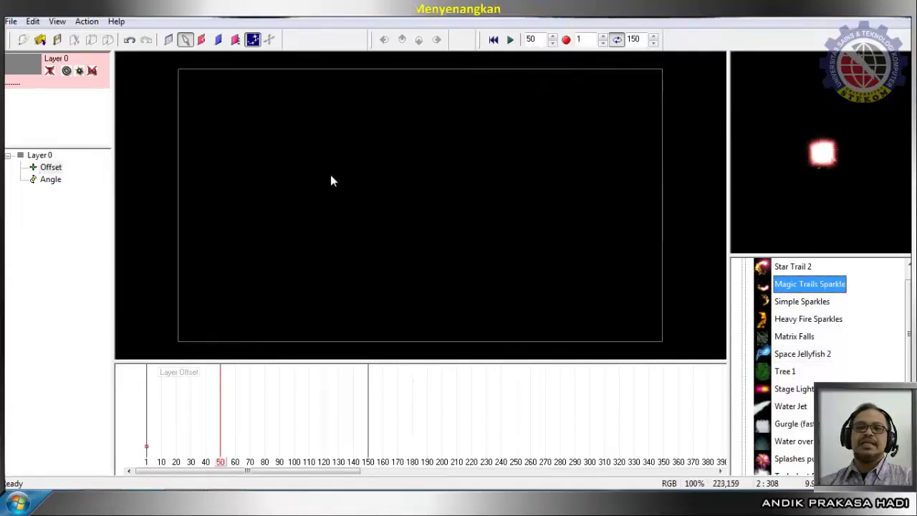
{"action": "key", "text": "s"}
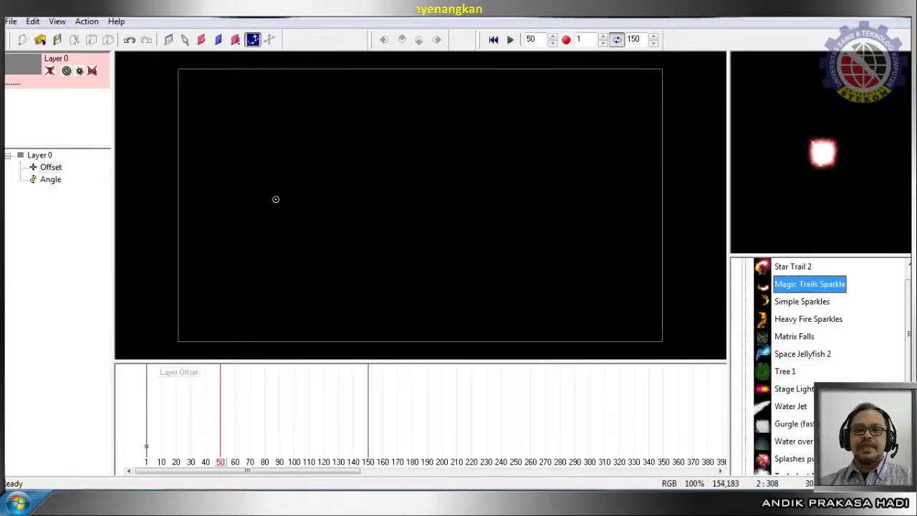
{"action": "left_click", "coordinate": [241, 193]}
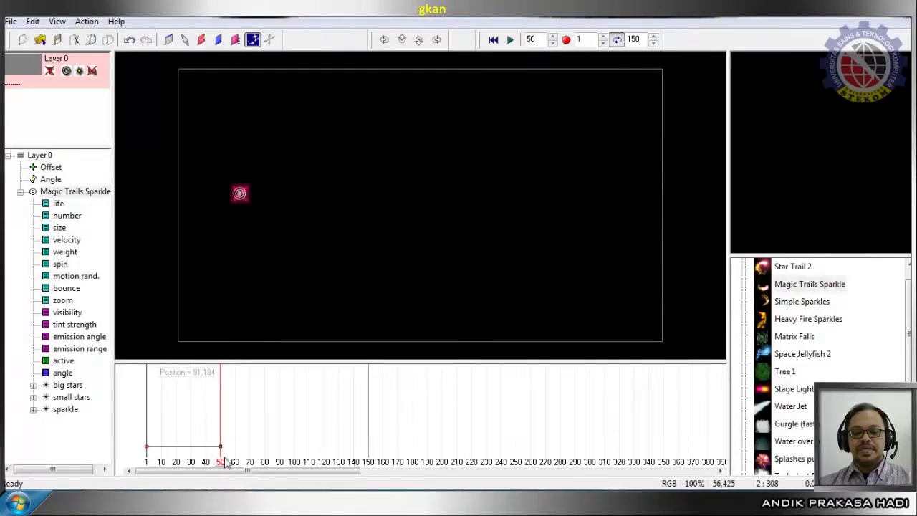
{"action": "key", "text": "ctrl+z"}
{"action": "left_click_drag", "start_coordinate": [223, 463], "coordinate": [147, 462]}
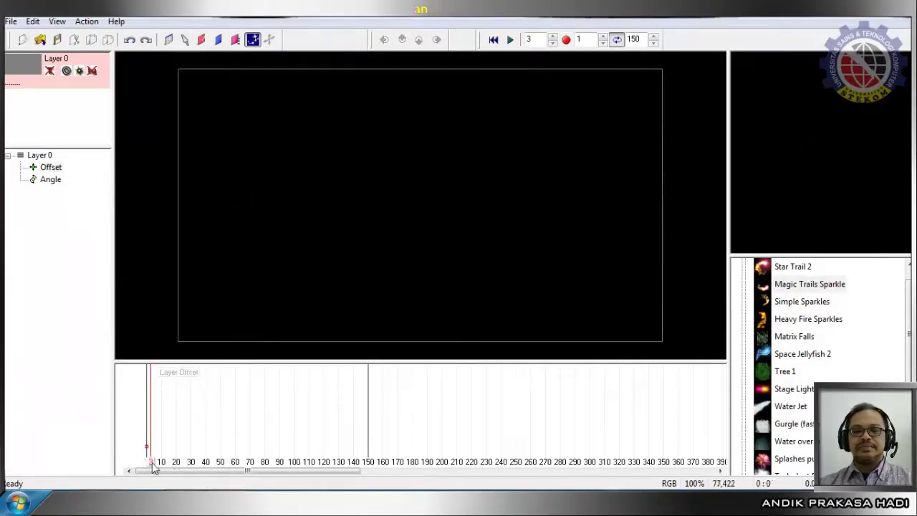
{"action": "left_click", "coordinate": [244, 182]}
- Keyframe the emitter practically in place at frame 30 and move it right to about position 527, 172 at frame 60
{"action": "left_click_drag", "start_coordinate": [147, 461], "coordinate": [191, 472]}
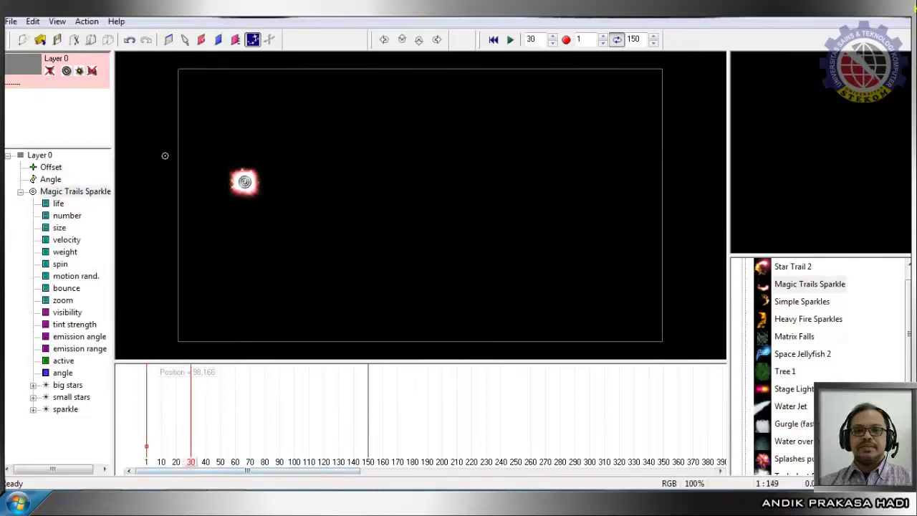
{"action": "right_click", "coordinate": [262, 185]}
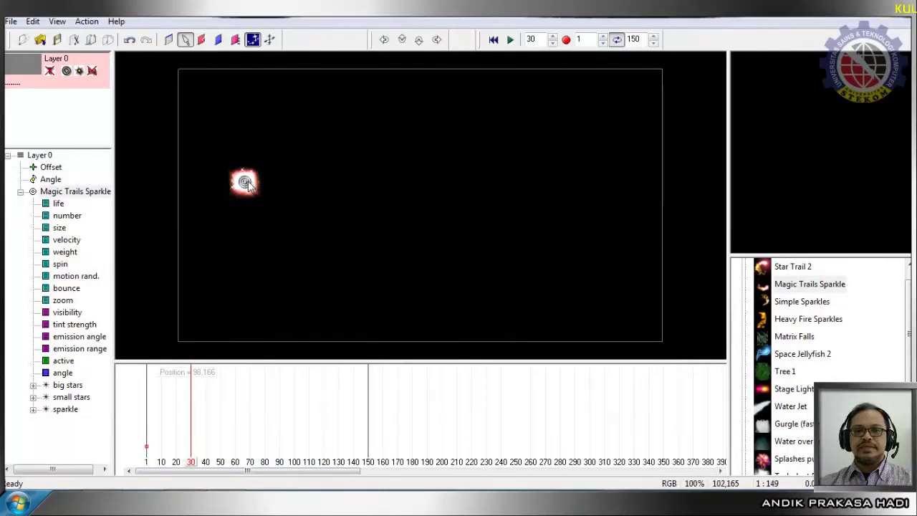
{"action": "left_click_drag", "start_coordinate": [248, 184], "coordinate": [248, 182]}
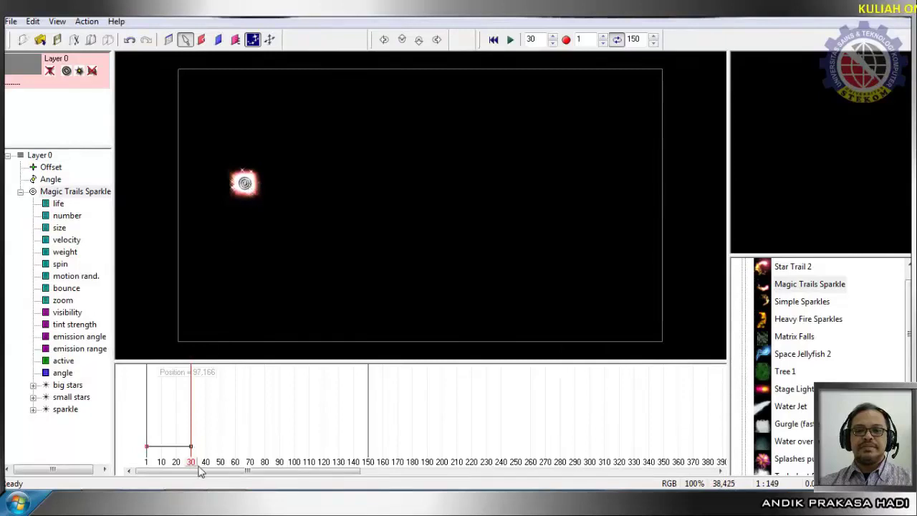
{"action": "left_click_drag", "start_coordinate": [191, 464], "coordinate": [238, 476]}
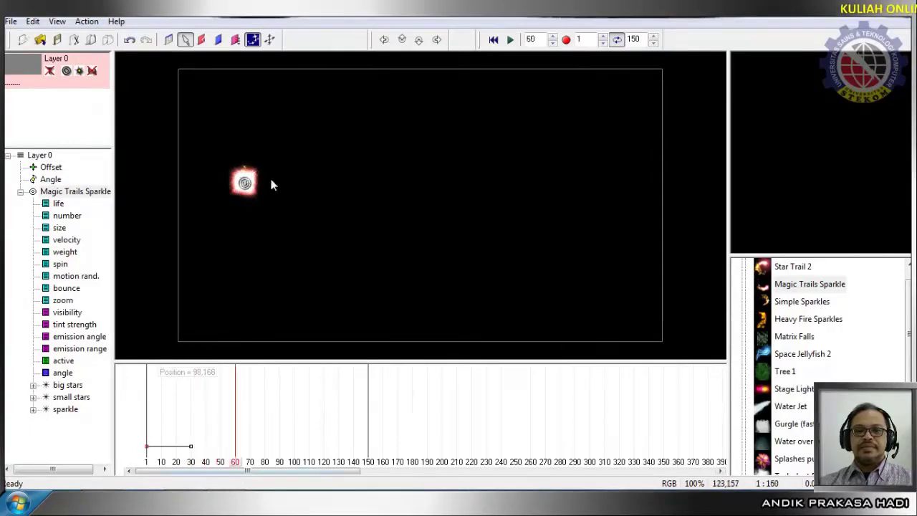
{"action": "left_click_drag", "start_coordinate": [245, 183], "coordinate": [529, 188]}
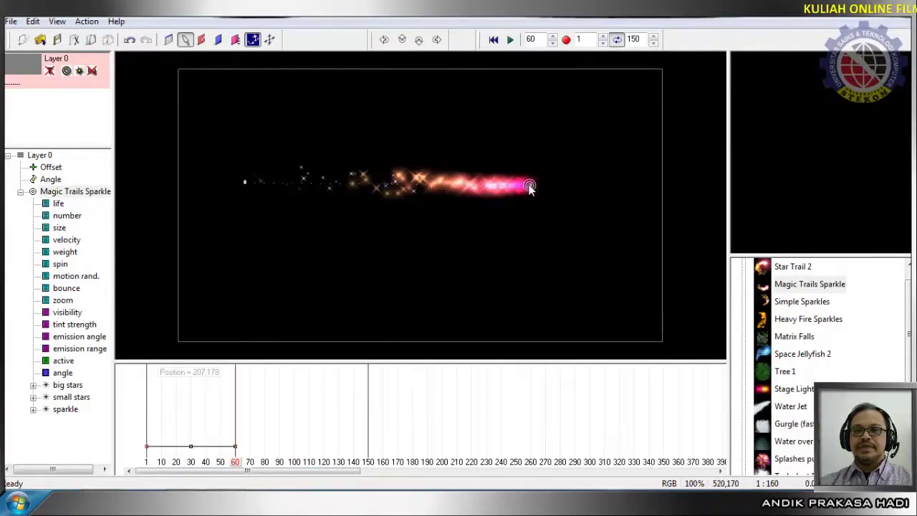
- Set the Magic Trails Sparkle emitter's size to 250%
{"action": "left_click", "coordinate": [59, 228]}
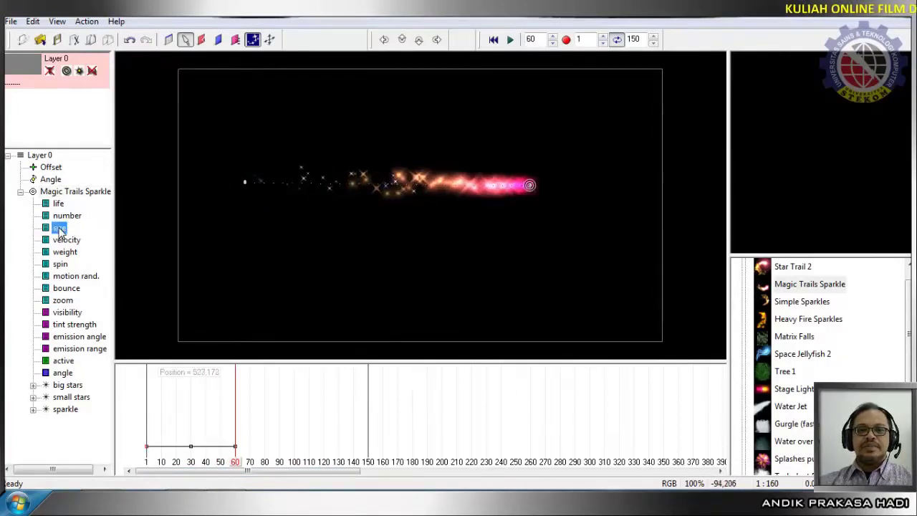
{"action": "left_click", "coordinate": [120, 371]}
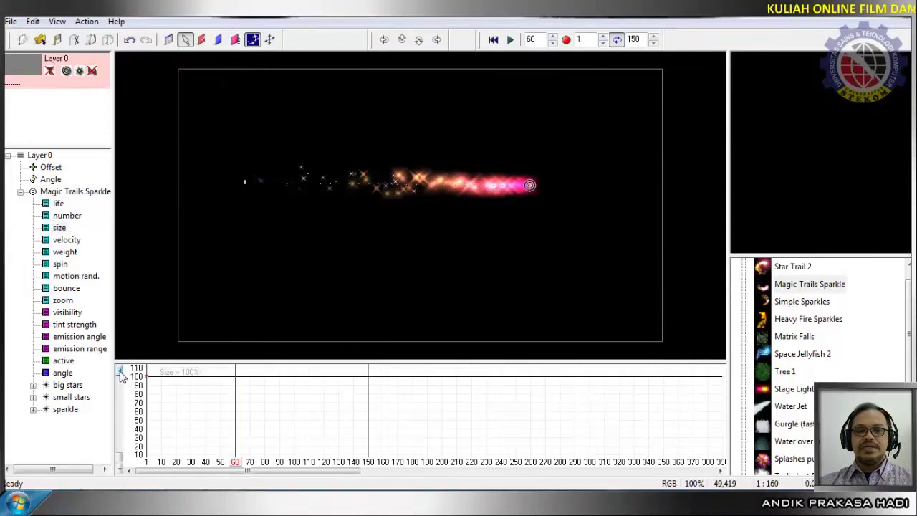
{"action": "left_click_drag", "start_coordinate": [146, 389], "coordinate": [175, 410]}
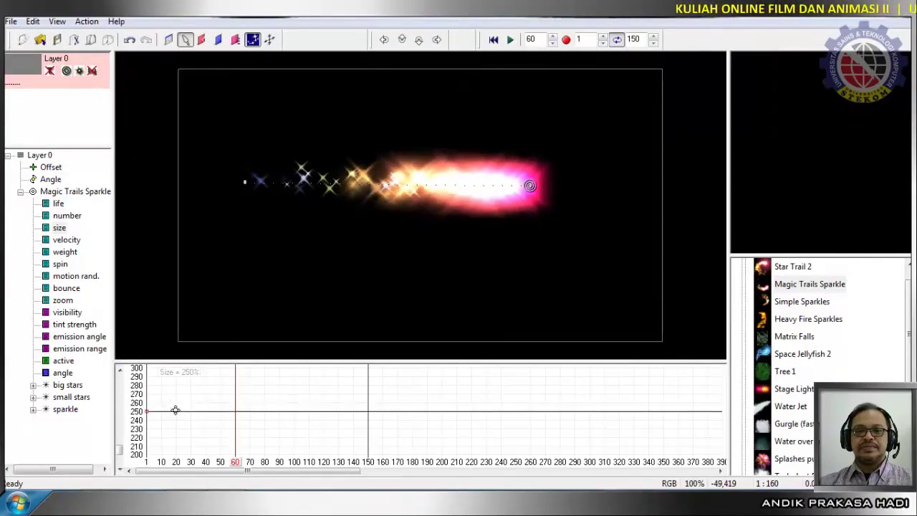
- Set the Magic Trails Sparkle emitter's number to 120% and move the playhead to frame 61
{"action": "left_click", "coordinate": [68, 219]}
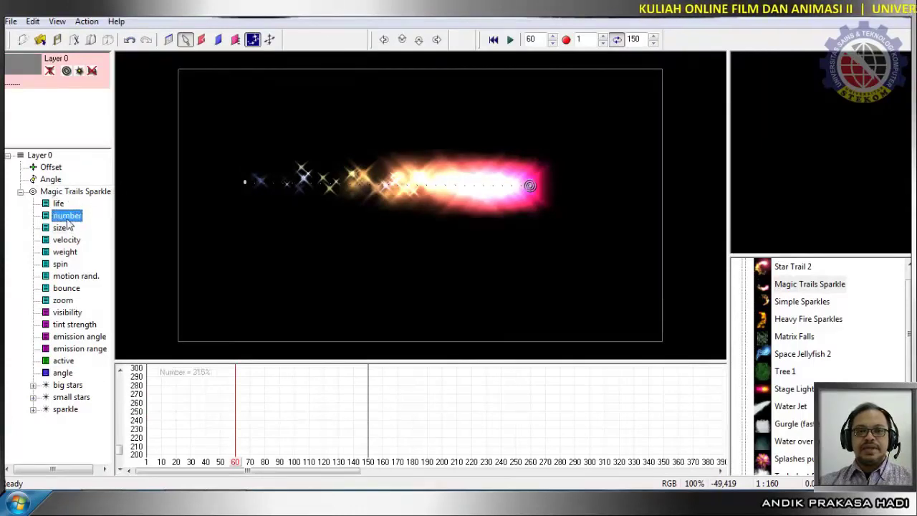
{"action": "left_click", "coordinate": [120, 369]}
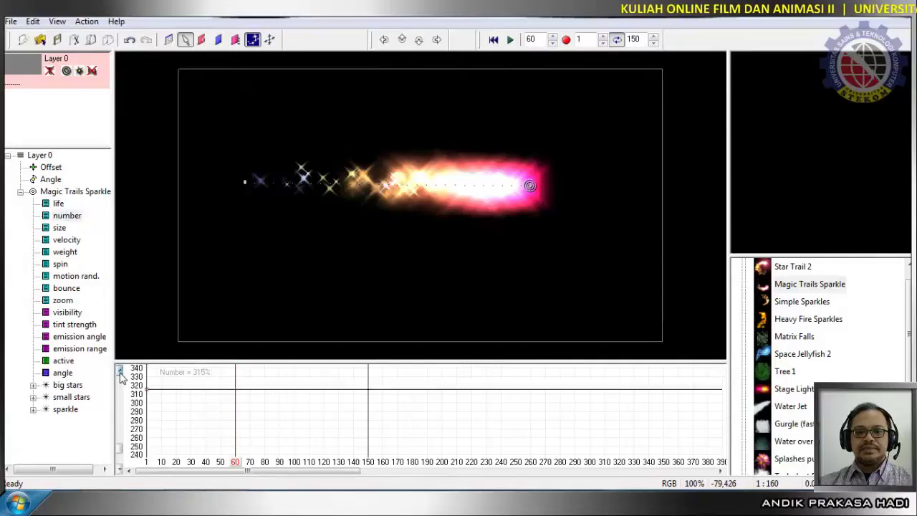
{"action": "left_click", "coordinate": [120, 370]}
{"action": "left_click_drag", "start_coordinate": [146, 425], "coordinate": [182, 394]}
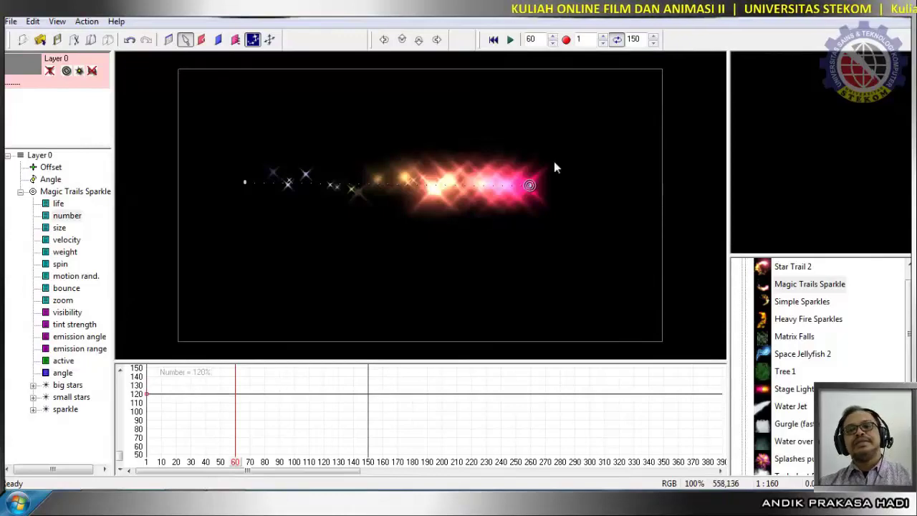
{"action": "mouse_move", "coordinate": [236, 465]}
{"action": "left_mouse_down"}
{"action": "mouse_move", "coordinate": [162, 465]}
{"action": "mouse_move", "coordinate": [238, 481]}
{"action": "left_mouse_up"}
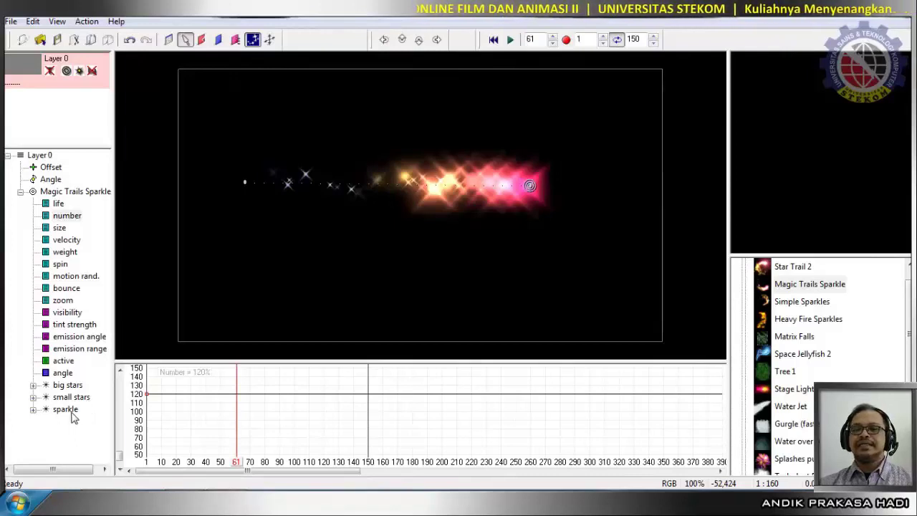
- Open the Magic Trails Sparkle emitter's properties and compare its big stars, small stars and sparkle particle types in the preview
{"action": "right_click", "coordinate": [77, 194]}
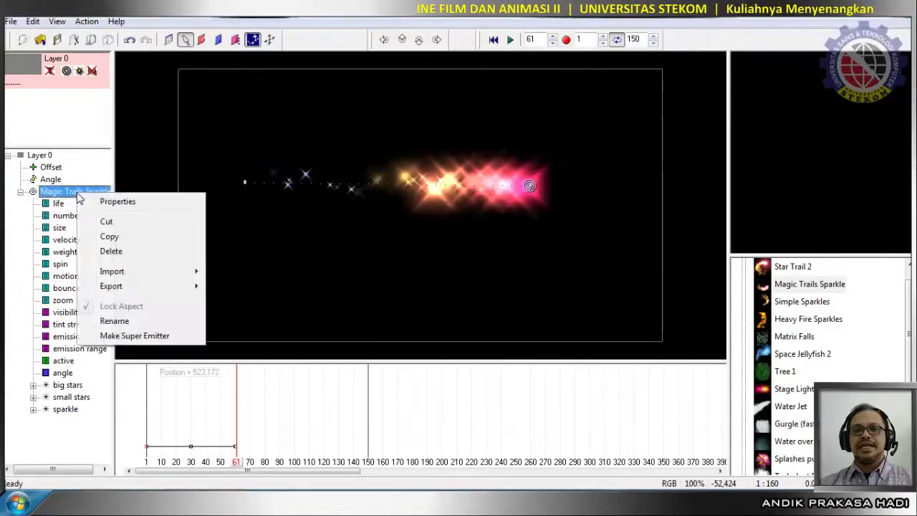
{"action": "left_click", "coordinate": [109, 204]}
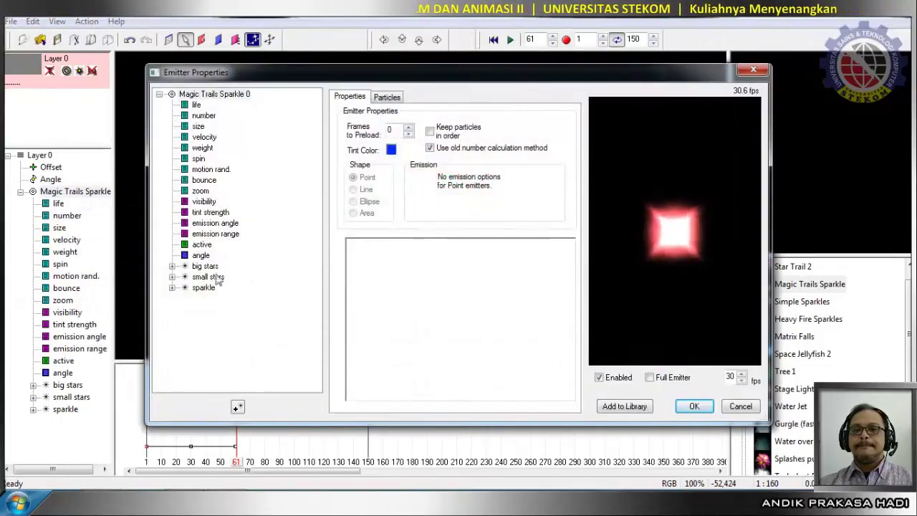
{"action": "left_click", "coordinate": [188, 267]}
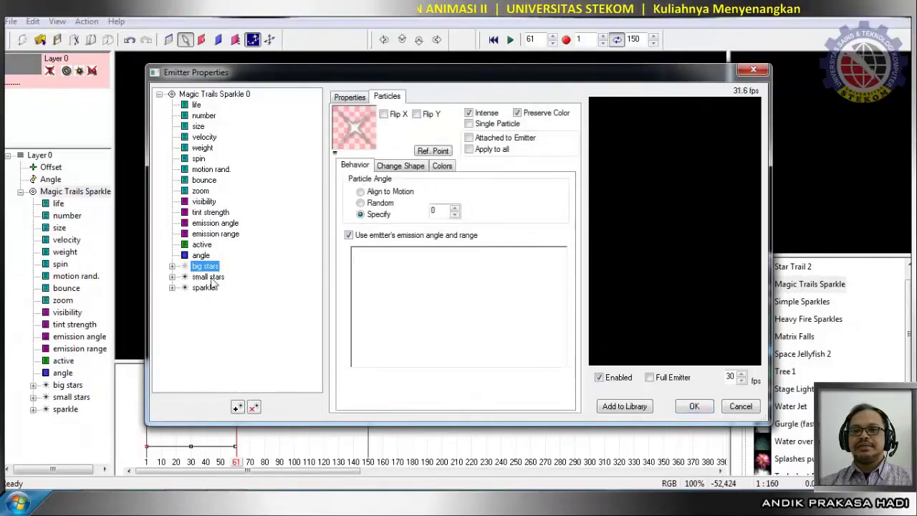
{"action": "left_click", "coordinate": [212, 278]}
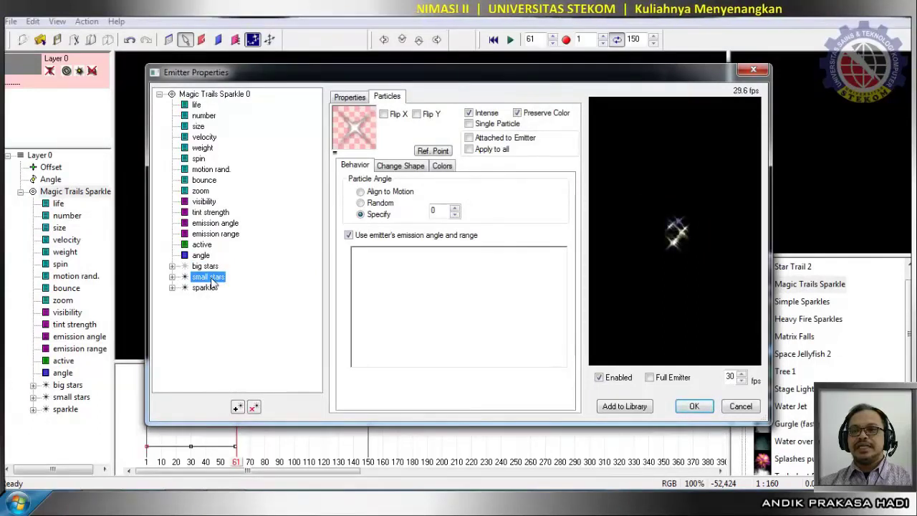
{"action": "left_click", "coordinate": [211, 289]}
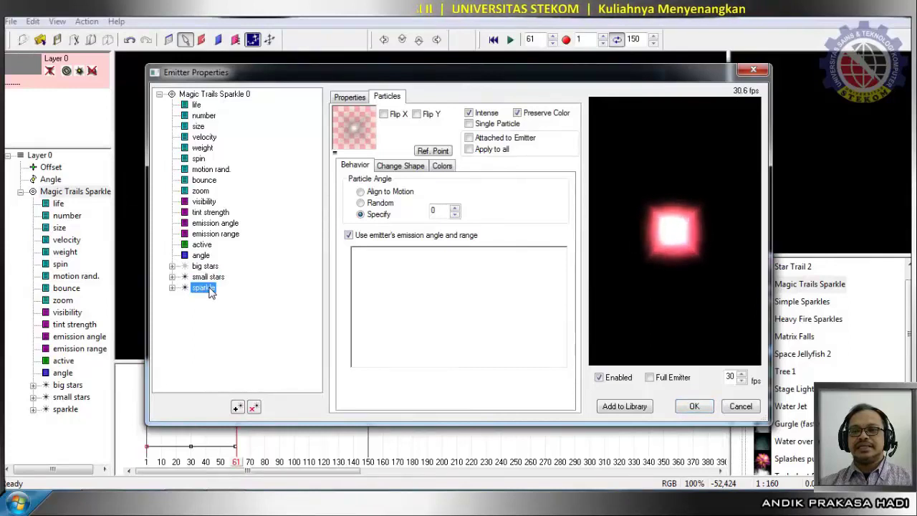
{"action": "left_click", "coordinate": [207, 277]}
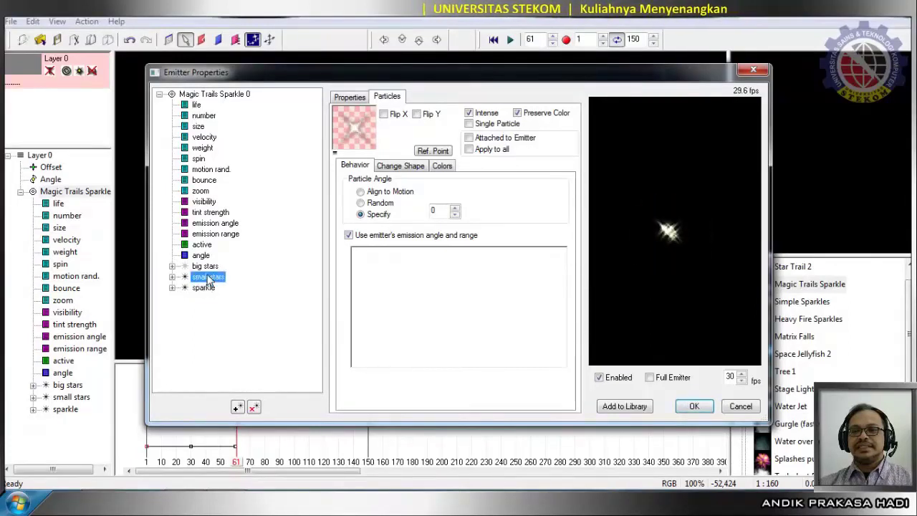
{"action": "left_click", "coordinate": [208, 267]}
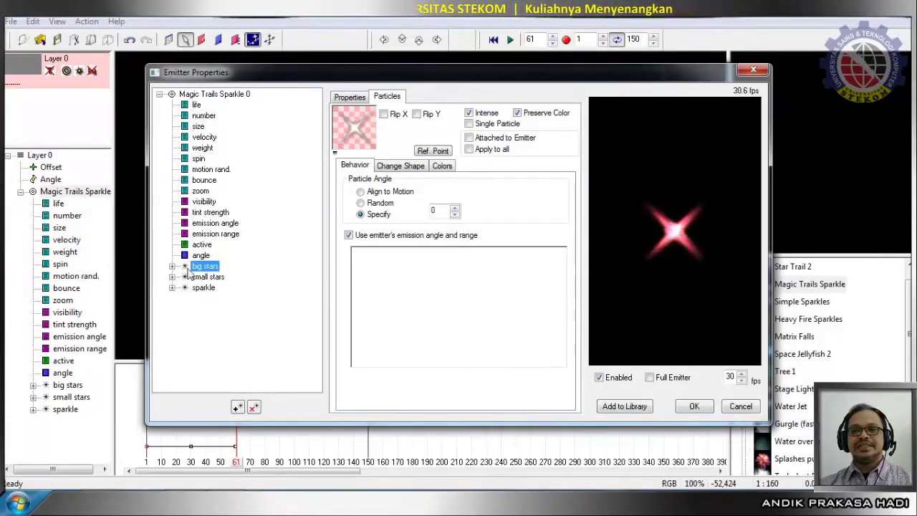
{"action": "left_click", "coordinate": [207, 288]}
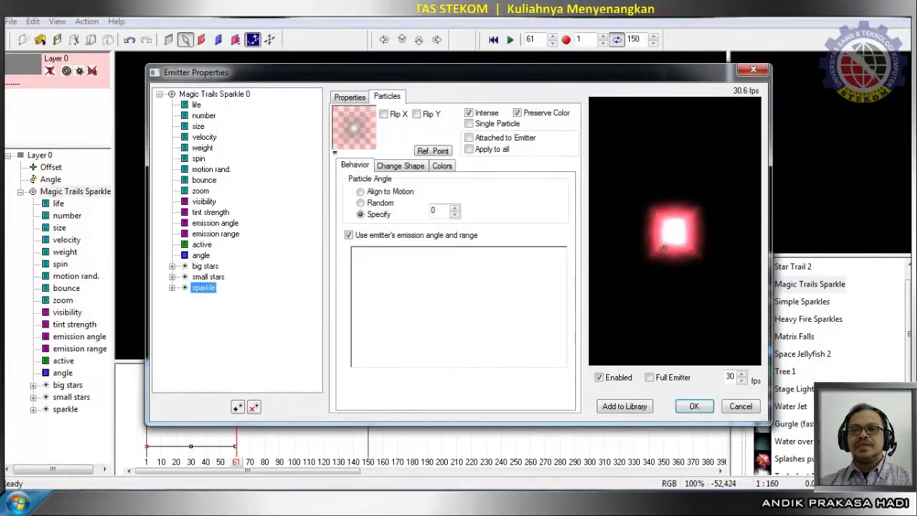
- Recolour the sparkle particle's gradient with a yellow-green first key (206, 255, 12) and a green second key (0, 255, 4)
{"action": "left_click", "coordinate": [443, 166]}
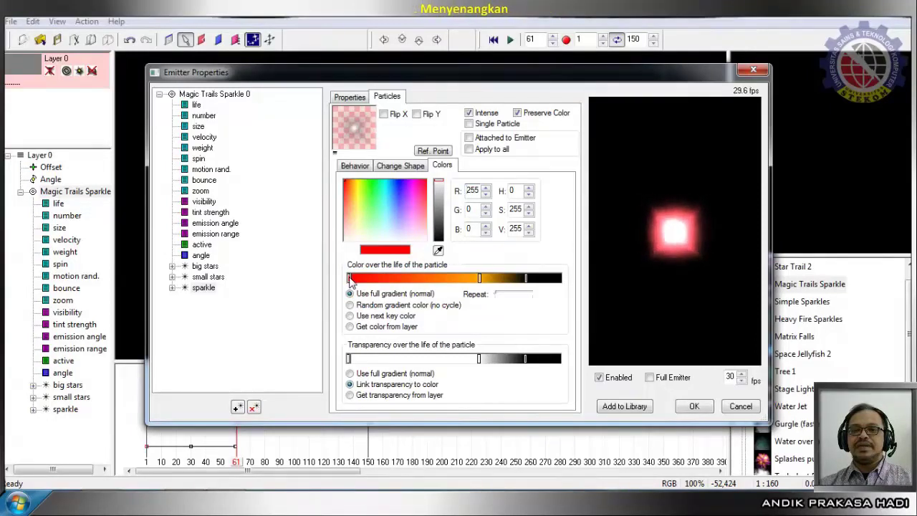
{"action": "left_click", "coordinate": [360, 190]}
{"action": "left_click_drag", "start_coordinate": [360, 190], "coordinate": [360, 182]}
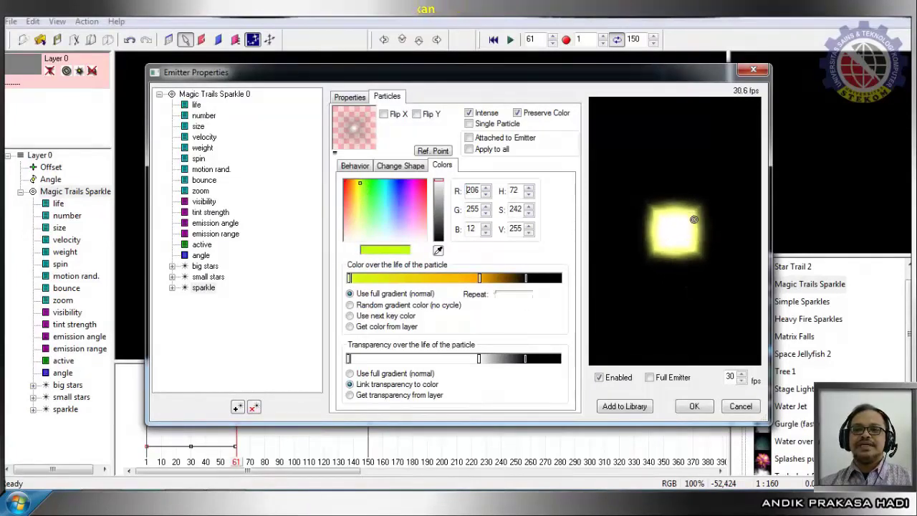
{"action": "left_click", "coordinate": [479, 278]}
{"action": "mouse_move", "coordinate": [352, 205]}
{"action": "left_mouse_down"}
{"action": "mouse_move", "coordinate": [380, 196]}
{"action": "mouse_move", "coordinate": [370, 178]}
{"action": "left_mouse_up"}
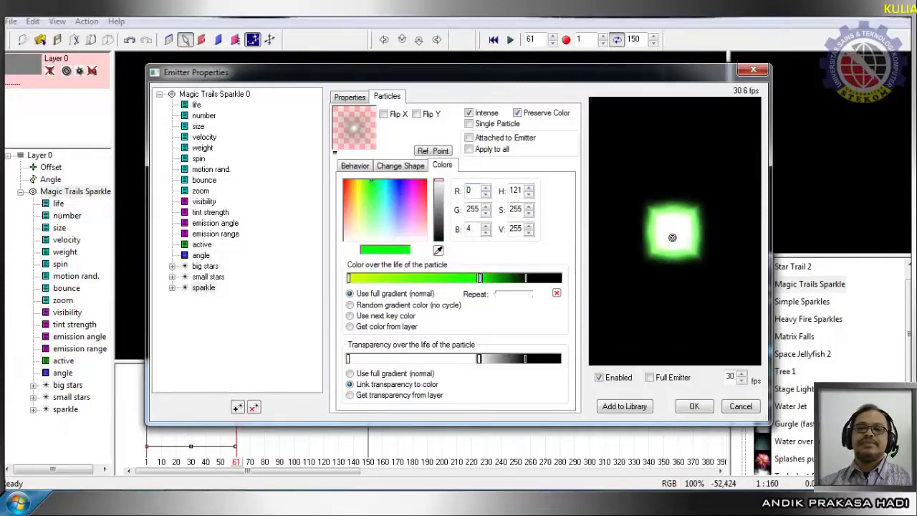
- Add a green key (42, 255, 0) between the sparkle gradient's first two keys and darken the following green key to 0, 181, 0
{"action": "left_click", "coordinate": [405, 279]}
{"action": "left_click_drag", "start_coordinate": [376, 192], "coordinate": [369, 169]}
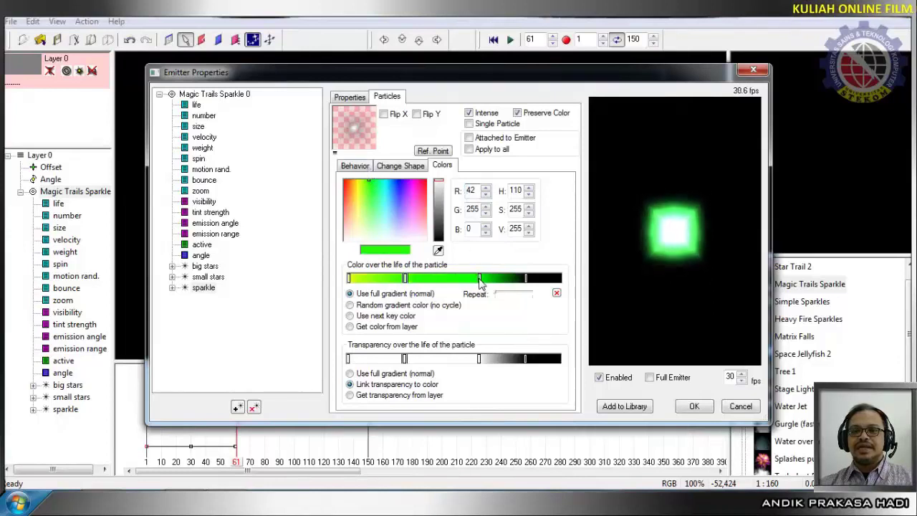
{"action": "left_click", "coordinate": [479, 279]}
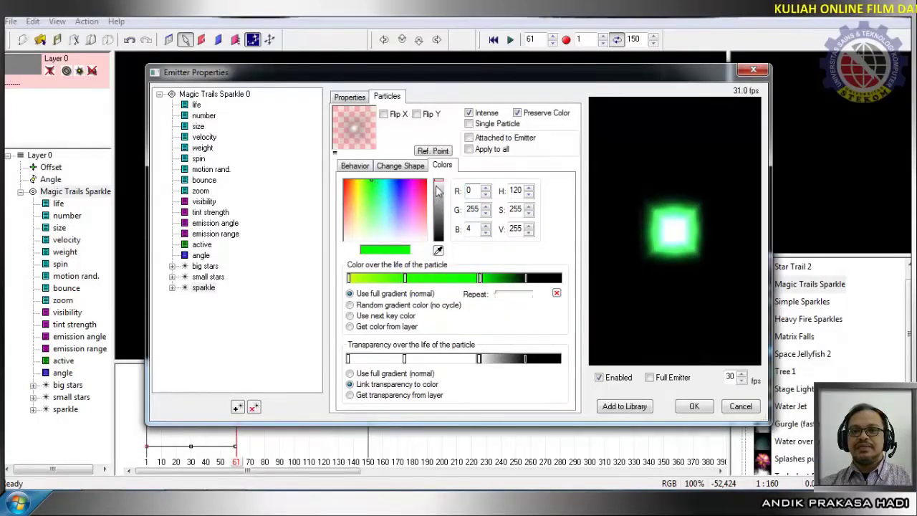
{"action": "left_click_drag", "start_coordinate": [439, 183], "coordinate": [439, 201]}
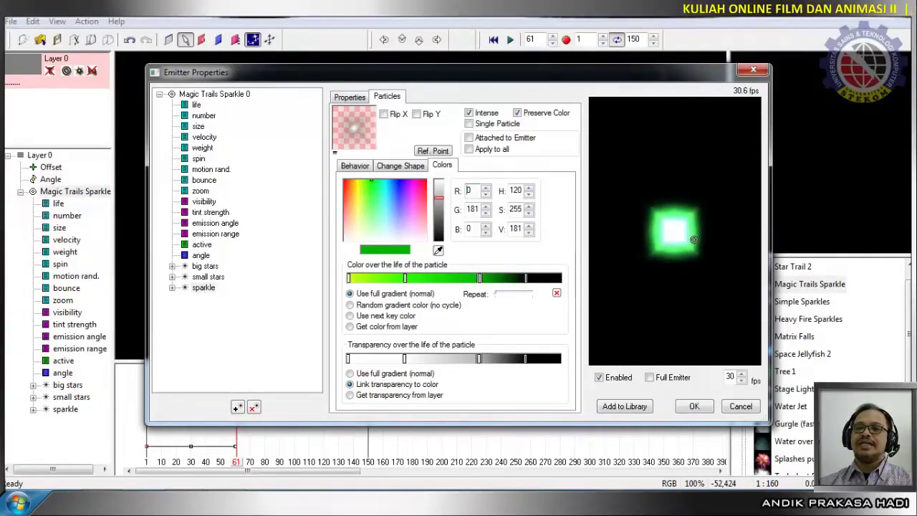
- Set the first colour key of the big stars particle's gradient to white
{"action": "left_click", "coordinate": [217, 280]}
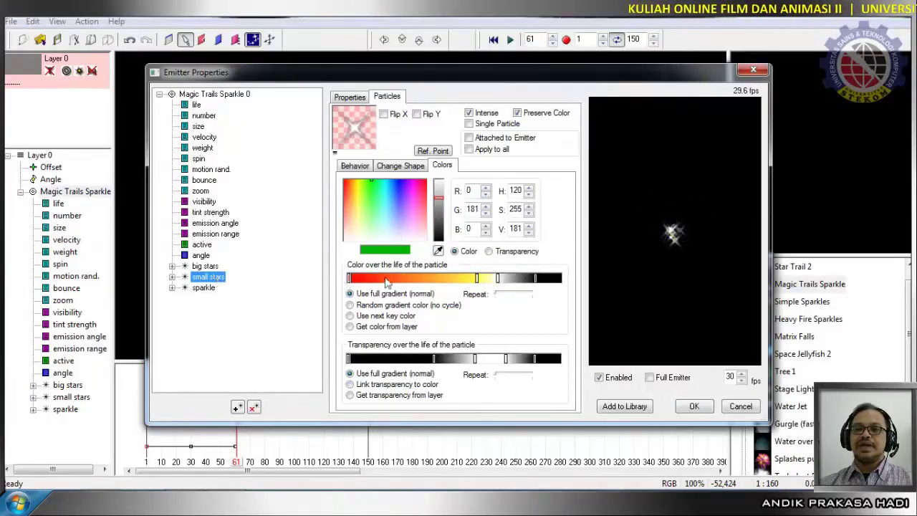
{"action": "left_click", "coordinate": [197, 291]}
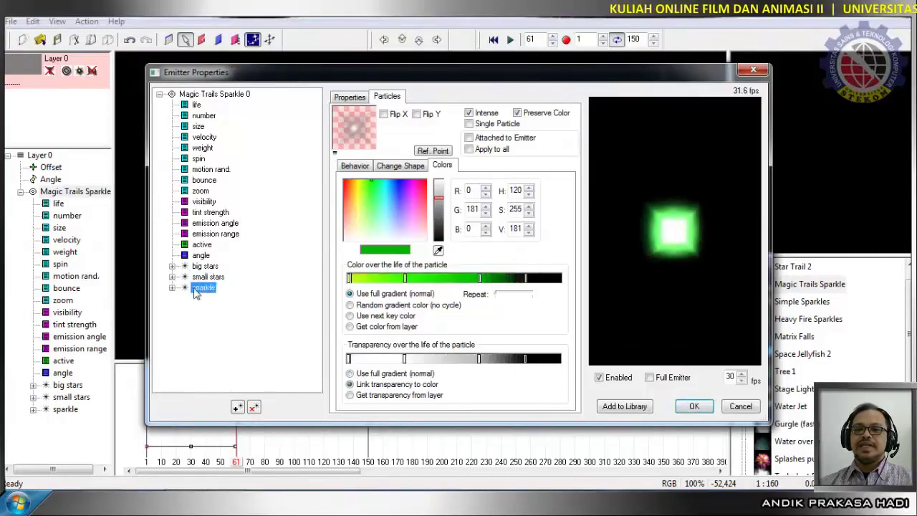
{"action": "left_click", "coordinate": [205, 266]}
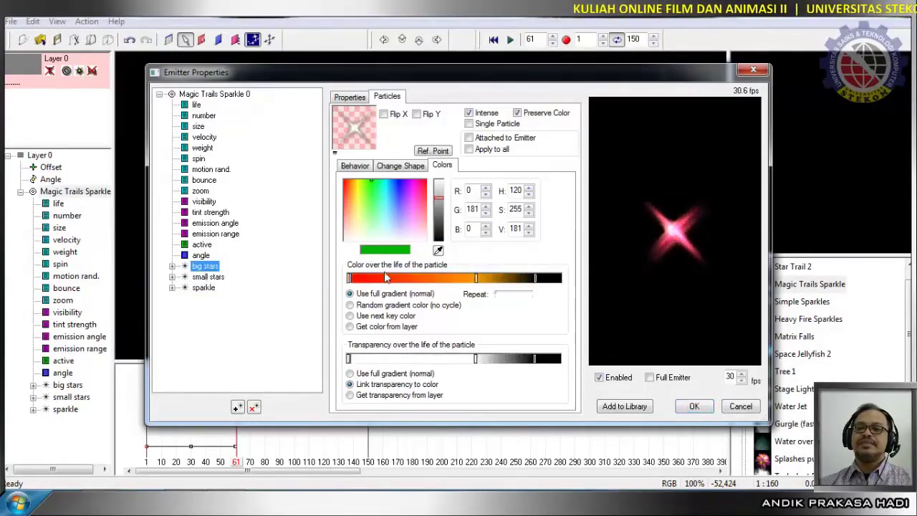
{"action": "left_click", "coordinate": [349, 278]}
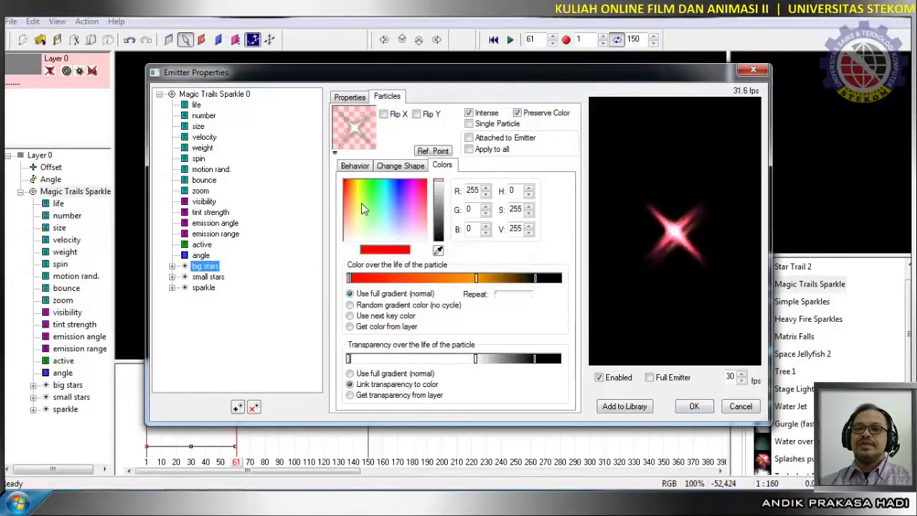
{"action": "left_click_drag", "start_coordinate": [360, 214], "coordinate": [342, 250]}
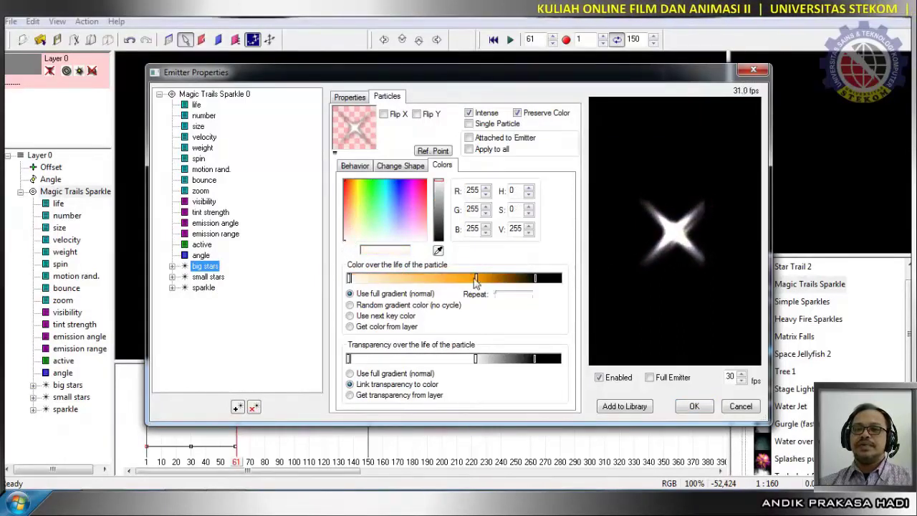
- Shift the big stars gradient's middle key slightly earlier and colour it bright green (55, 255, 0)
{"action": "left_click", "coordinate": [475, 278]}
{"action": "left_click_drag", "start_coordinate": [362, 209], "coordinate": [357, 194]}
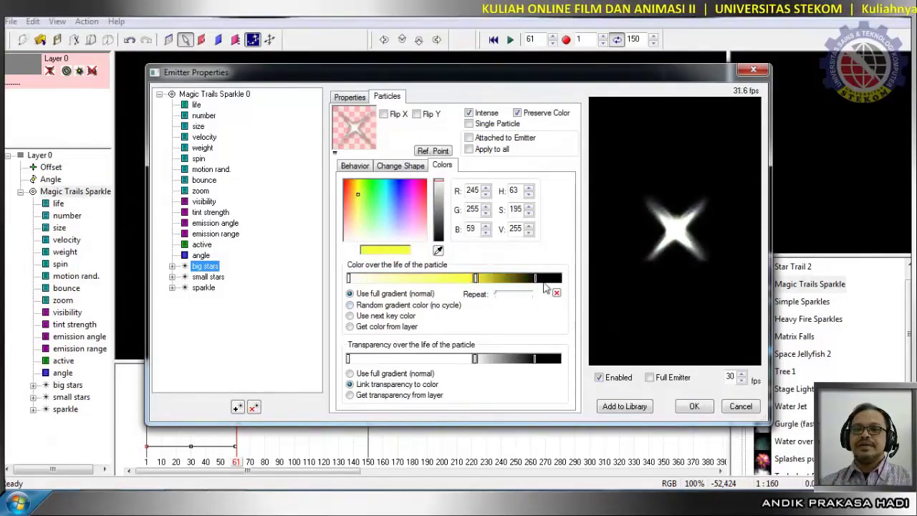
{"action": "left_click_drag", "start_coordinate": [475, 280], "coordinate": [455, 280]}
{"action": "left_click_drag", "start_coordinate": [383, 203], "coordinate": [367, 176]}
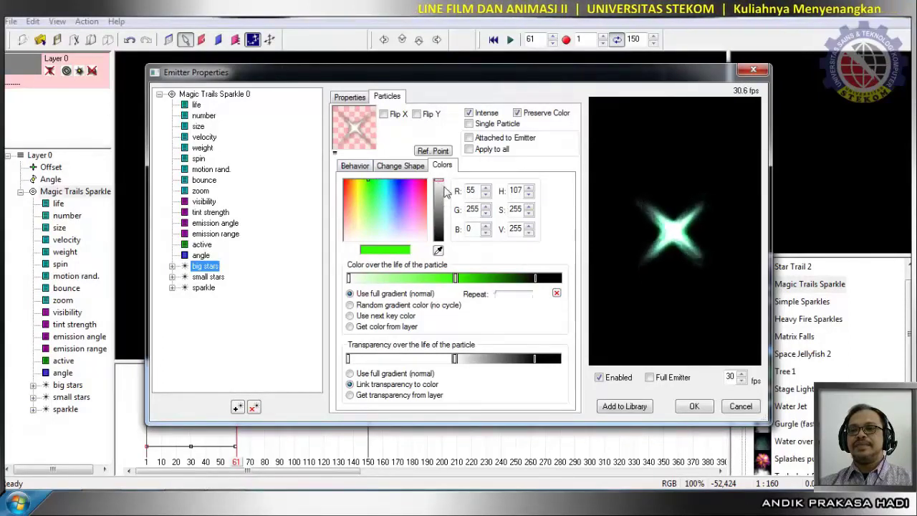
- Try several brightness levels for the big stars' green key and settle on 49, 228, 0
{"action": "mouse_move", "coordinate": [438, 183]}
{"action": "left_mouse_down"}
{"action": "mouse_move", "coordinate": [440, 207]}
{"action": "mouse_move", "coordinate": [440, 200]}
{"action": "left_mouse_up"}
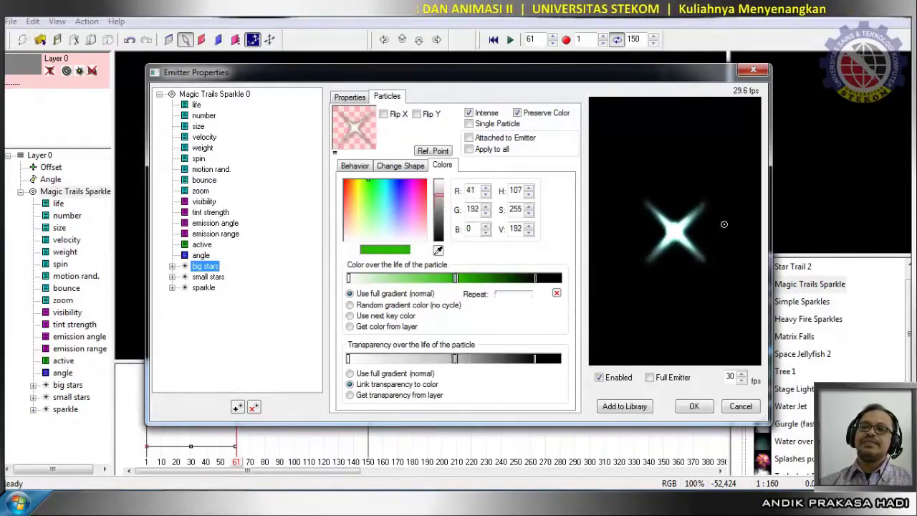
{"action": "left_click", "coordinate": [440, 197]}
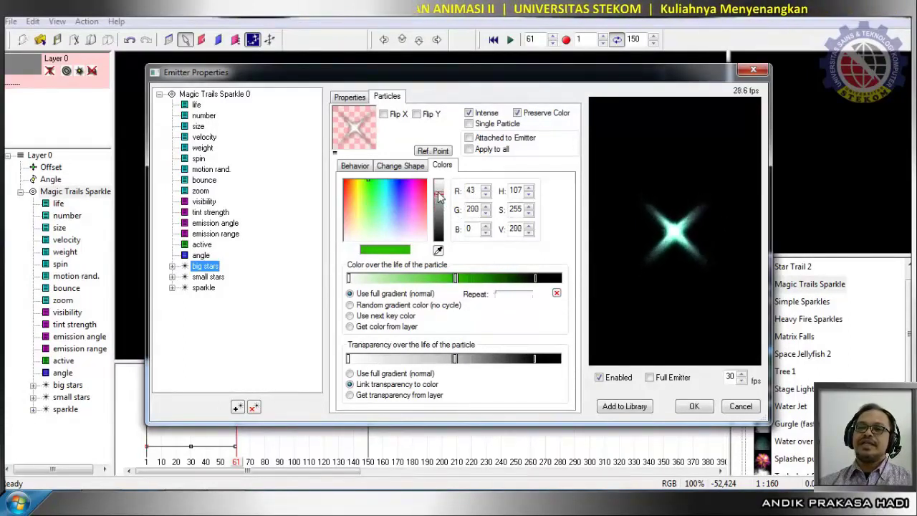
{"action": "left_click_drag", "start_coordinate": [440, 197], "coordinate": [438, 206]}
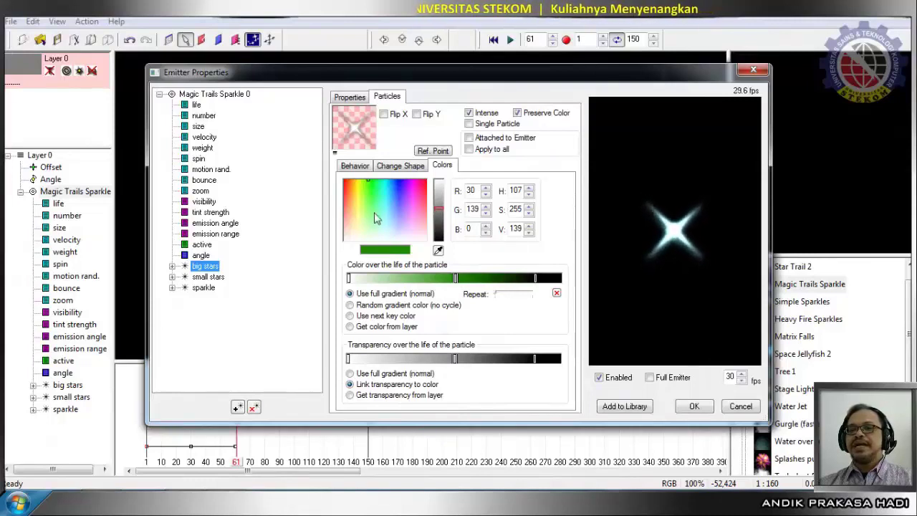
{"action": "left_click_drag", "start_coordinate": [442, 215], "coordinate": [444, 183]}
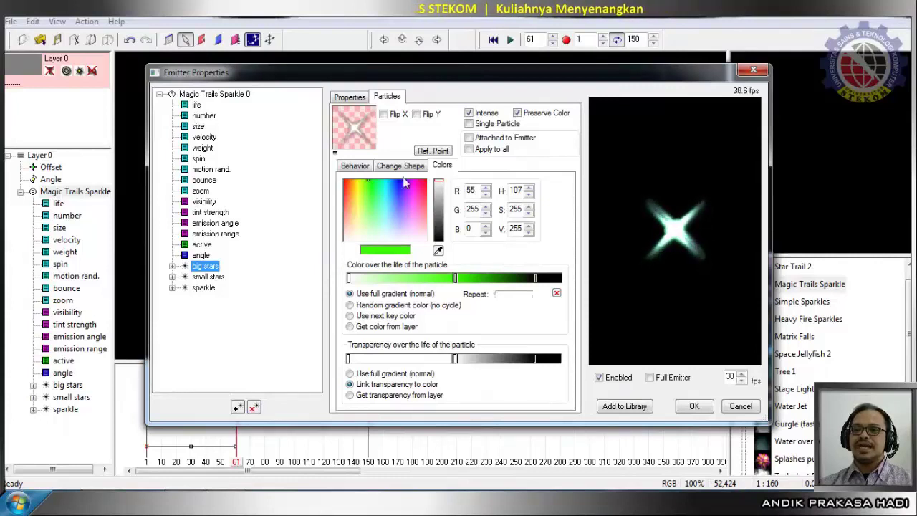
{"action": "left_click_drag", "start_coordinate": [444, 185], "coordinate": [443, 203]}
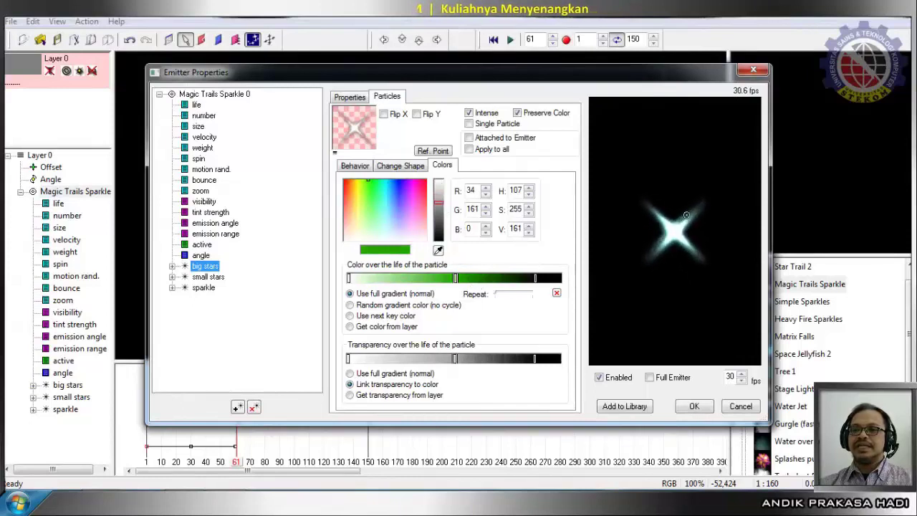
{"action": "left_click_drag", "start_coordinate": [441, 203], "coordinate": [441, 187]}
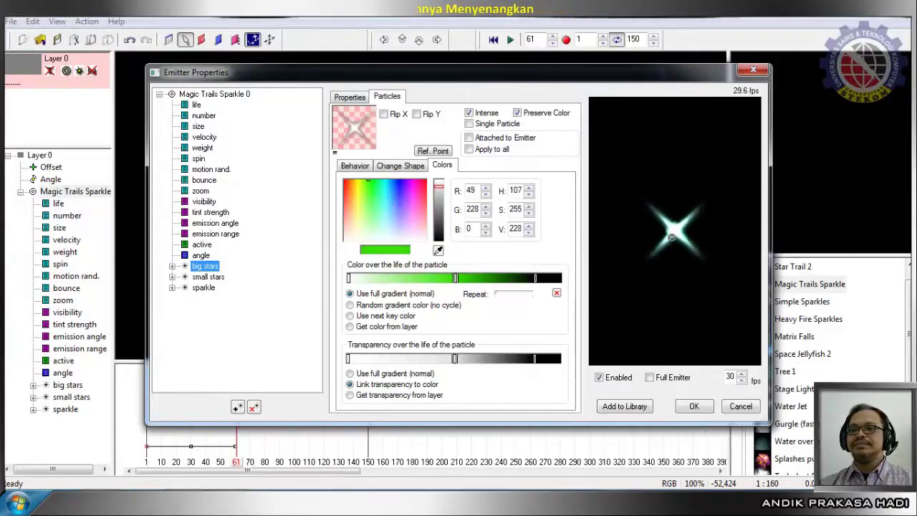
- Change the big stars gradient's black key to pale yellow (249, 255, 134) and add a matching key at the gradient's end
{"action": "left_click", "coordinate": [536, 280]}
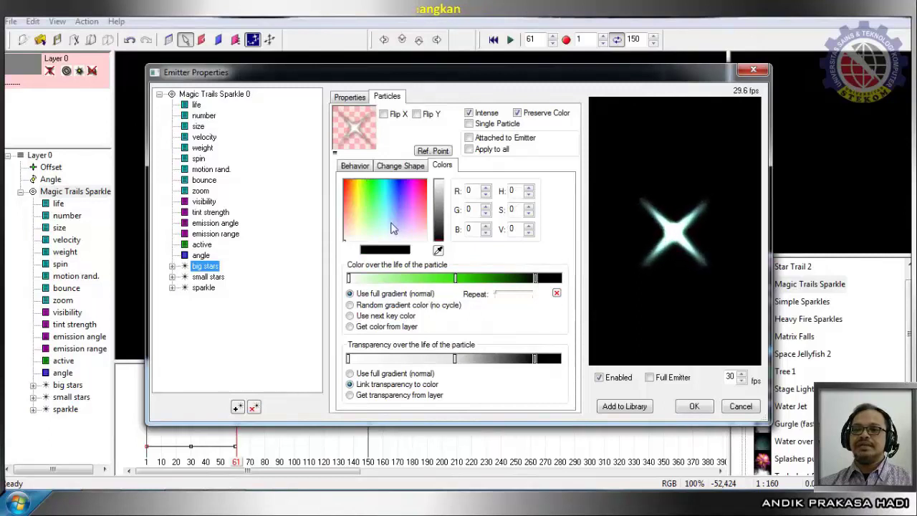
{"action": "left_click_drag", "start_coordinate": [379, 225], "coordinate": [360, 217]}
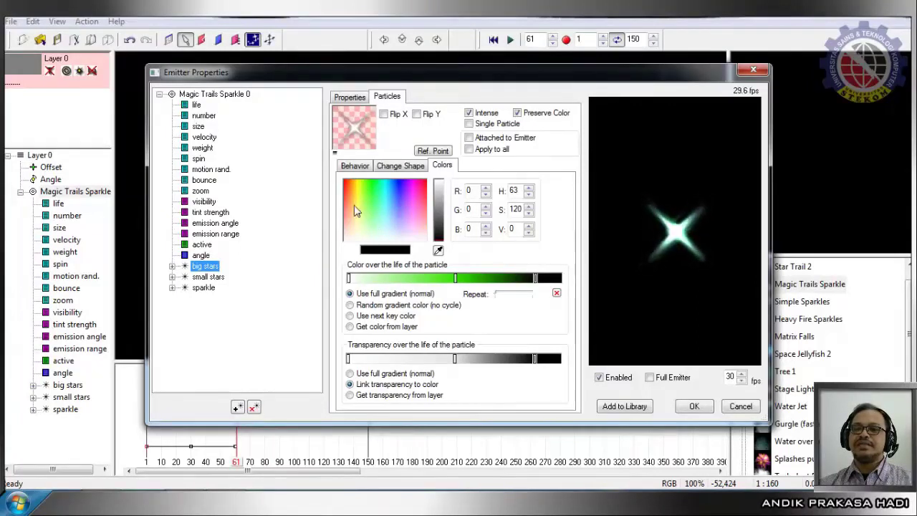
{"action": "left_click_drag", "start_coordinate": [443, 241], "coordinate": [446, 174]}
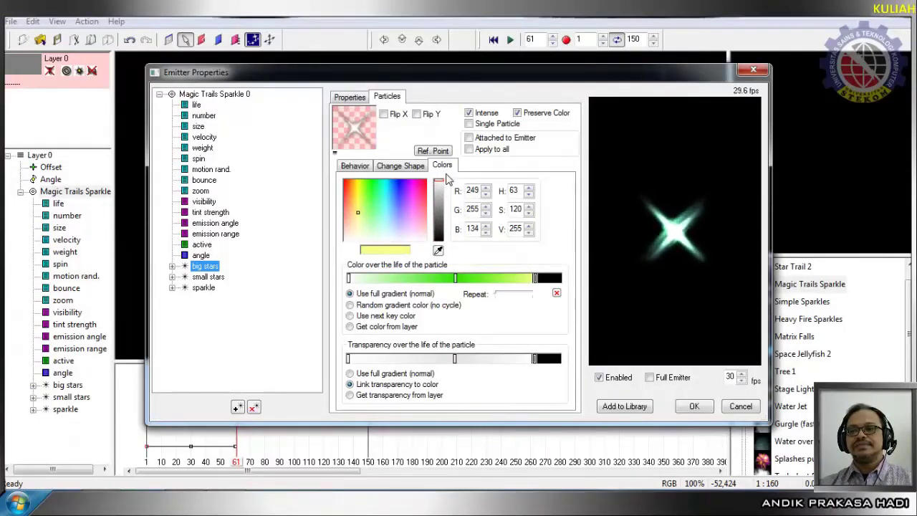
{"action": "left_click", "coordinate": [553, 279]}
{"action": "left_click_drag", "start_coordinate": [552, 279], "coordinate": [563, 279]}
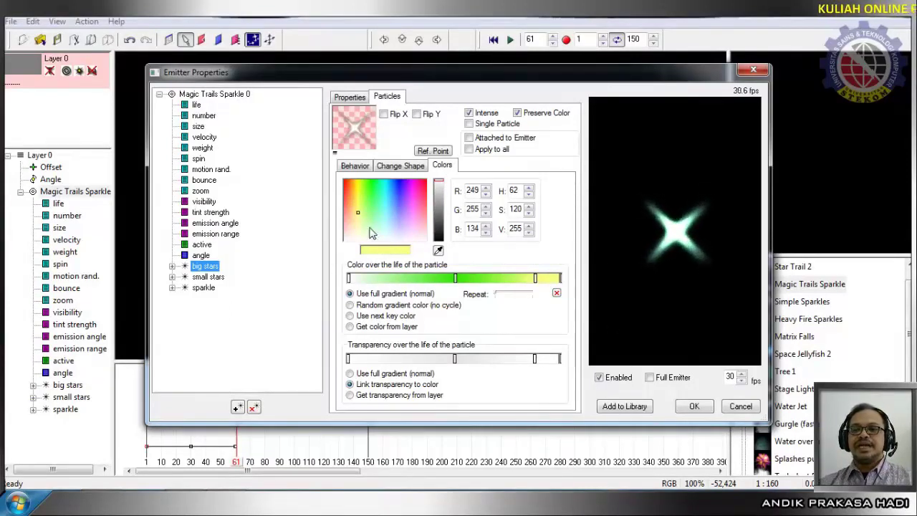
- Darken the yellow end colour of the big stars gradient to 211, 211, 100 and apply the emitter changes
{"action": "left_click_drag", "start_coordinate": [360, 218], "coordinate": [359, 213]}
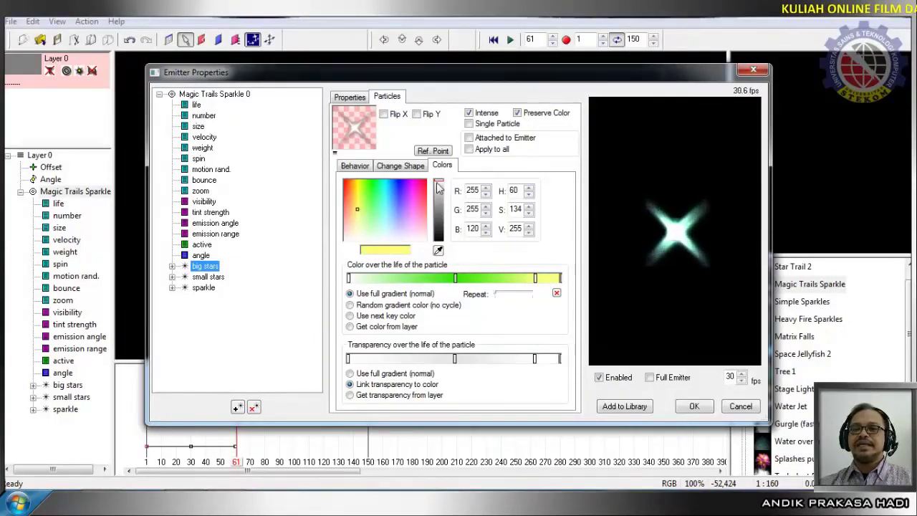
{"action": "mouse_move", "coordinate": [439, 182]}
{"action": "left_mouse_down"}
{"action": "mouse_move", "coordinate": [443, 199]}
{"action": "mouse_move", "coordinate": [441, 191]}
{"action": "left_mouse_up"}
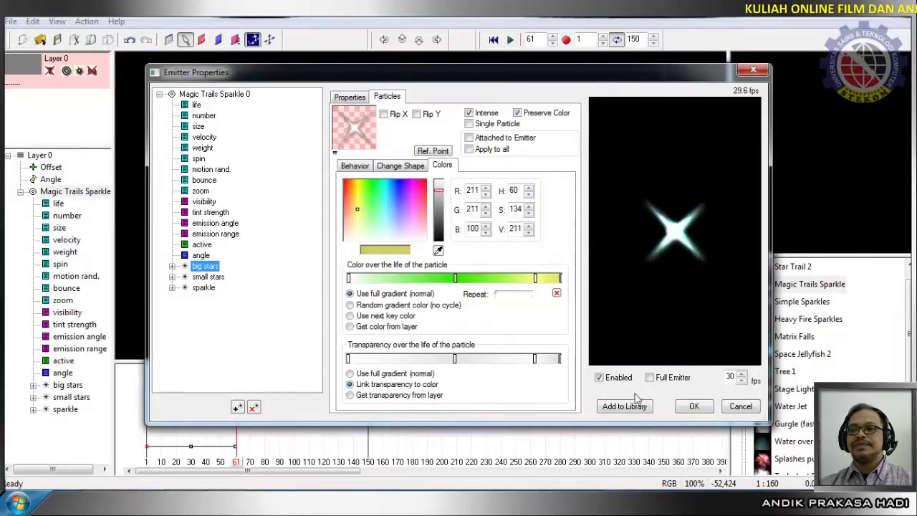
{"action": "left_click", "coordinate": [694, 413]}
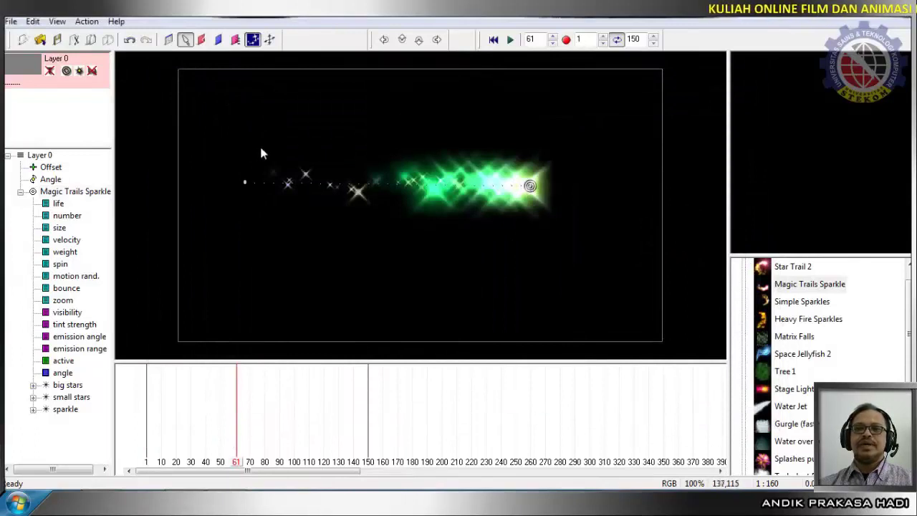
- Play the animation from the first frame to review the recoloured sparkle trail, and stop the playback
{"action": "left_click", "coordinate": [493, 40]}
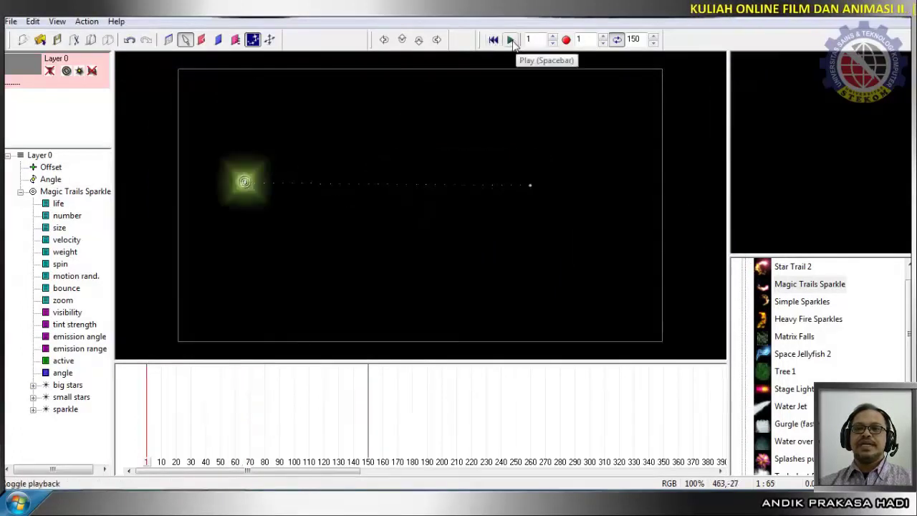
{"action": "left_click", "coordinate": [510, 40]}
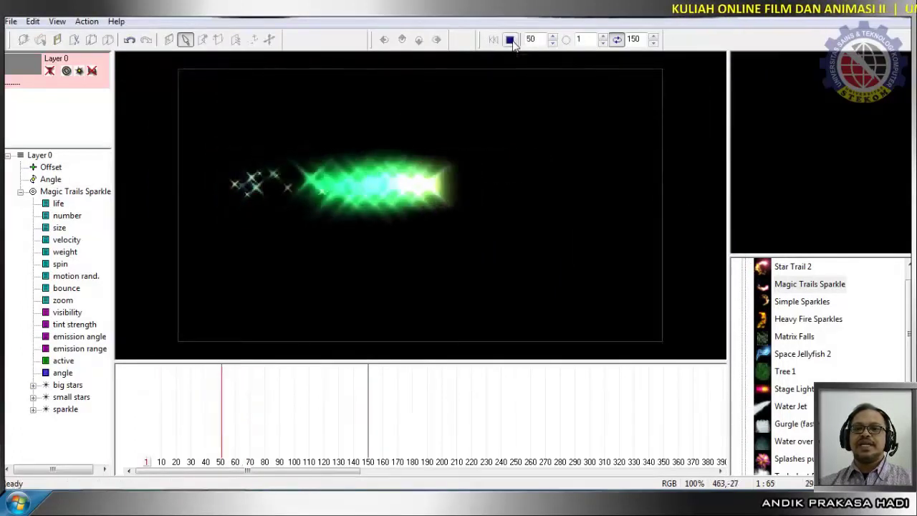
{"action": "left_click", "coordinate": [510, 40]}
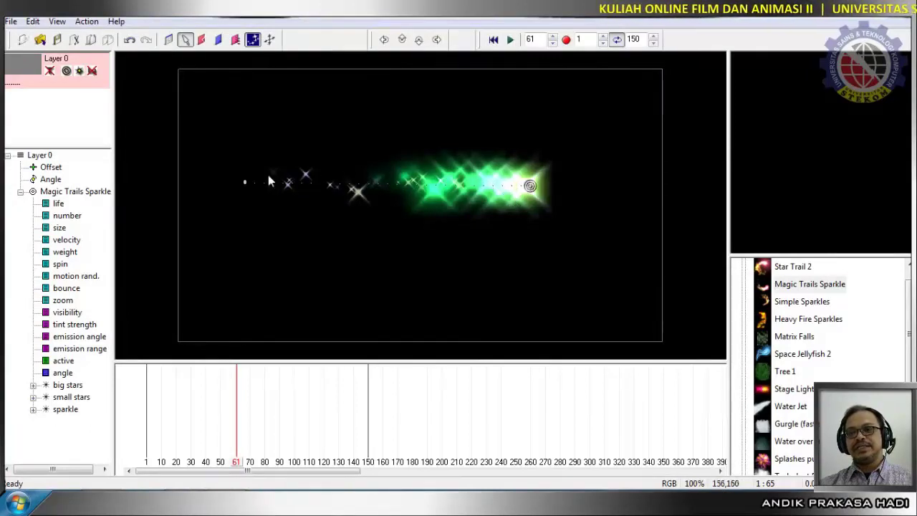
{"action": "left_click", "coordinate": [510, 40]}
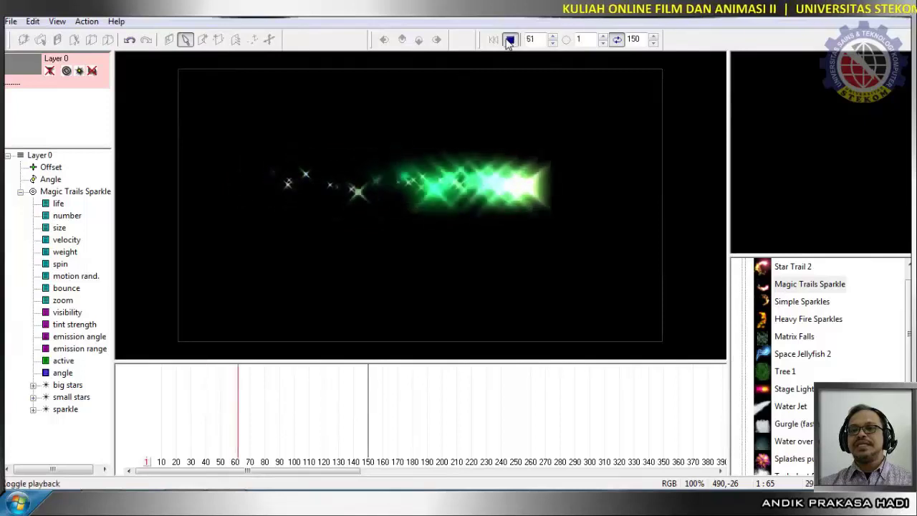
{"action": "left_click", "coordinate": [510, 39]}
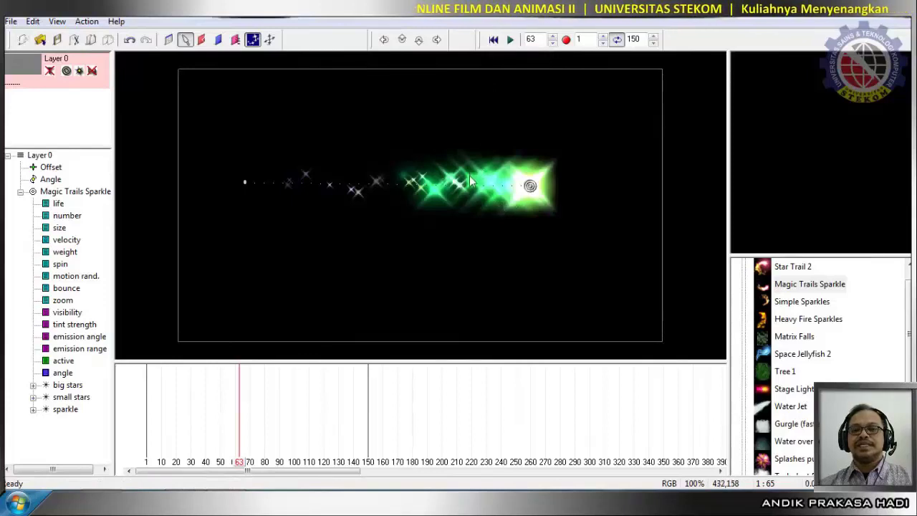
- Set the big stars particle's spin to 30 and preview the animation from the first frame
{"action": "left_click", "coordinate": [68, 385]}
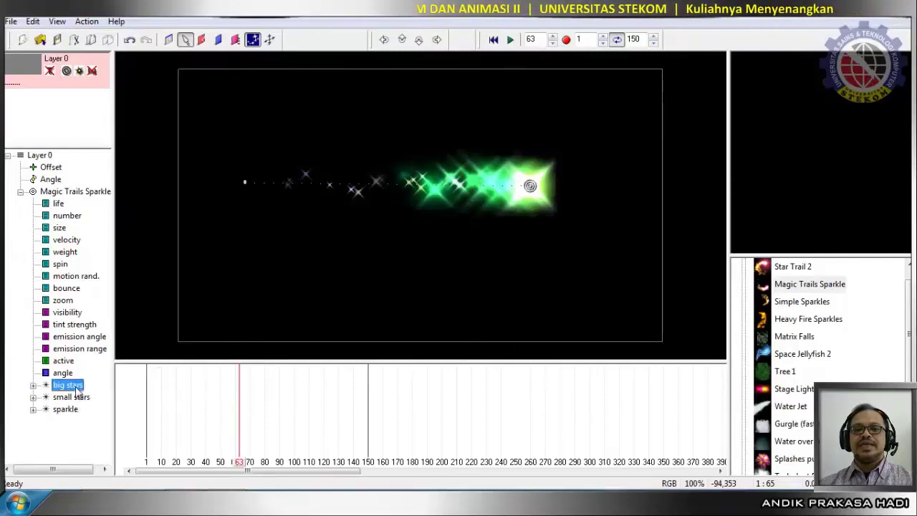
{"action": "left_click", "coordinate": [33, 385]}
{"action": "left_click", "coordinate": [73, 252]}
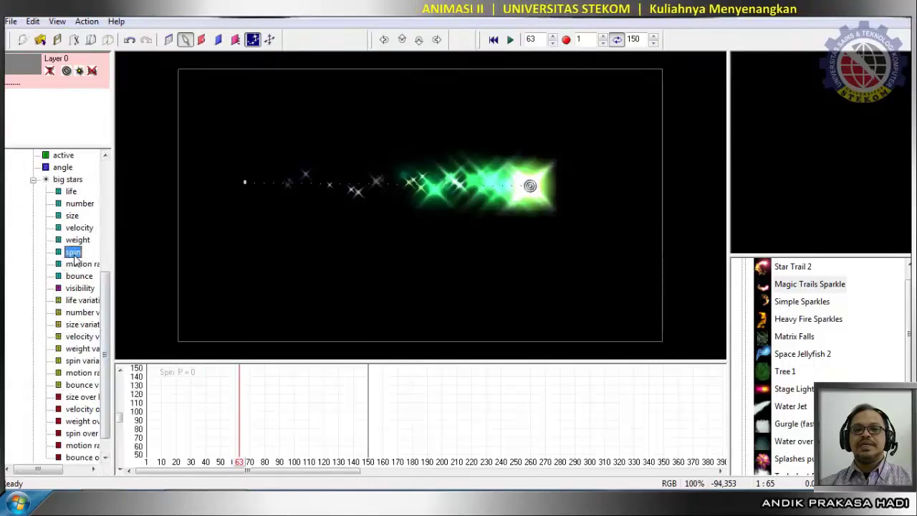
{"action": "mouse_move", "coordinate": [120, 416]}
{"action": "left_mouse_down"}
{"action": "mouse_move", "coordinate": [126, 455]}
{"action": "mouse_move", "coordinate": [120, 424]}
{"action": "left_mouse_up"}
{"action": "left_click_drag", "start_coordinate": [147, 387], "coordinate": [156, 409]}
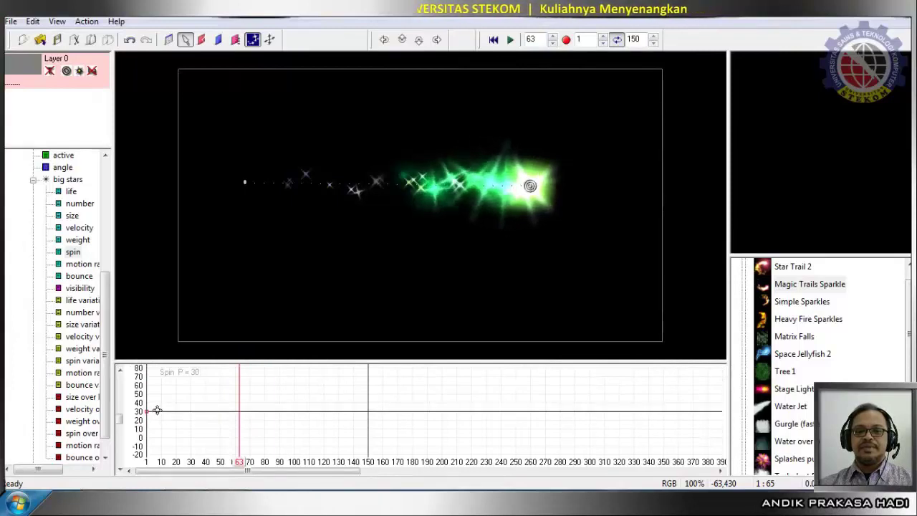
{"action": "left_click", "coordinate": [494, 40]}
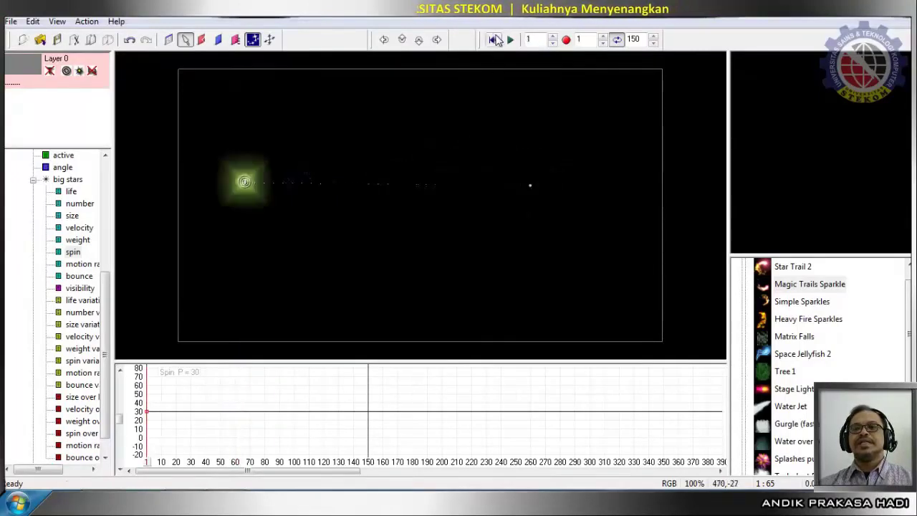
{"action": "left_click", "coordinate": [509, 40]}
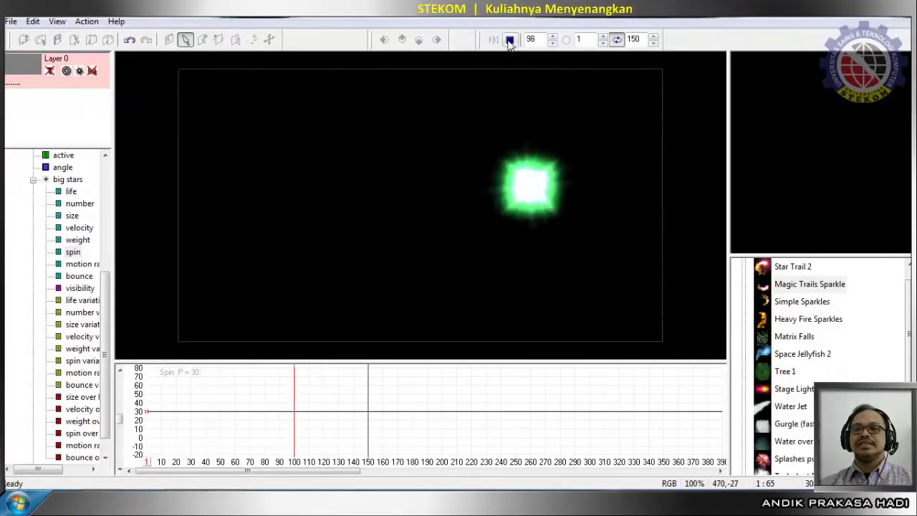
{"action": "left_click", "coordinate": [510, 40]}
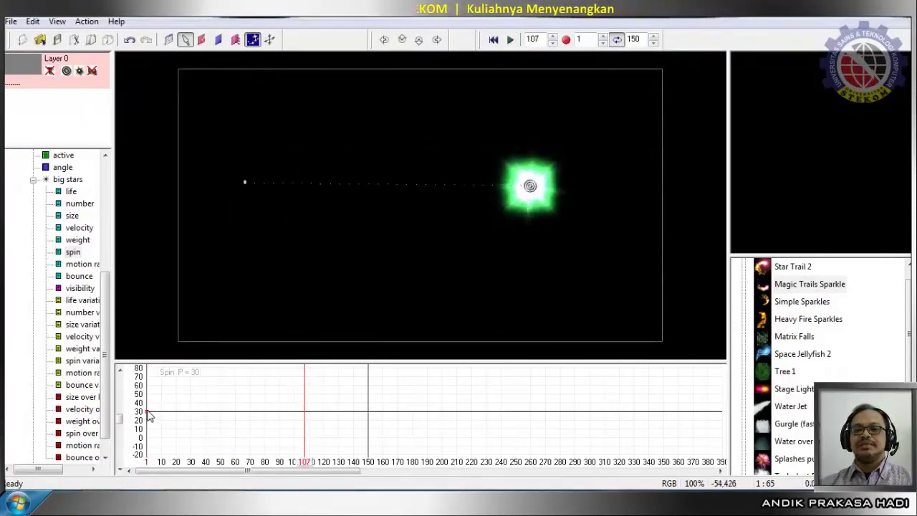
- Lower the big stars' spin to 9 and preview the animation from the start again
{"action": "left_click_drag", "start_coordinate": [147, 413], "coordinate": [149, 430]}
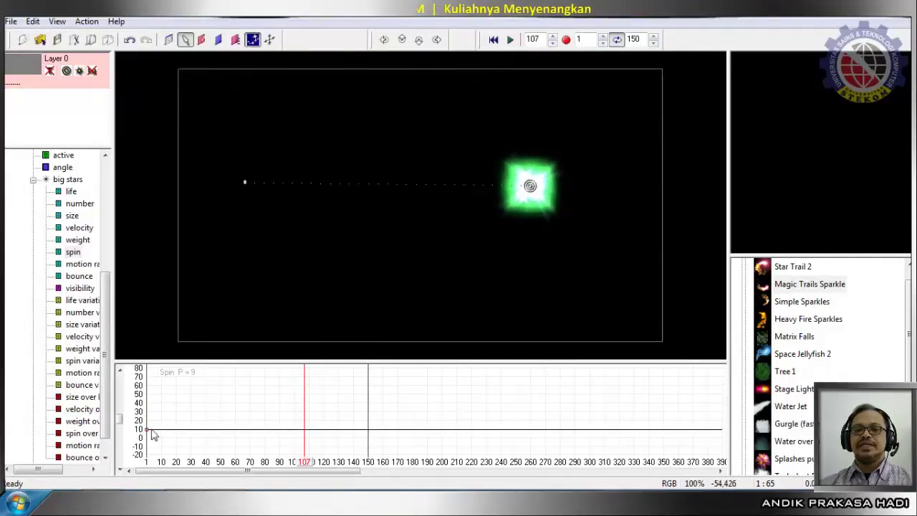
{"action": "left_click", "coordinate": [493, 39]}
{"action": "left_click", "coordinate": [510, 40]}
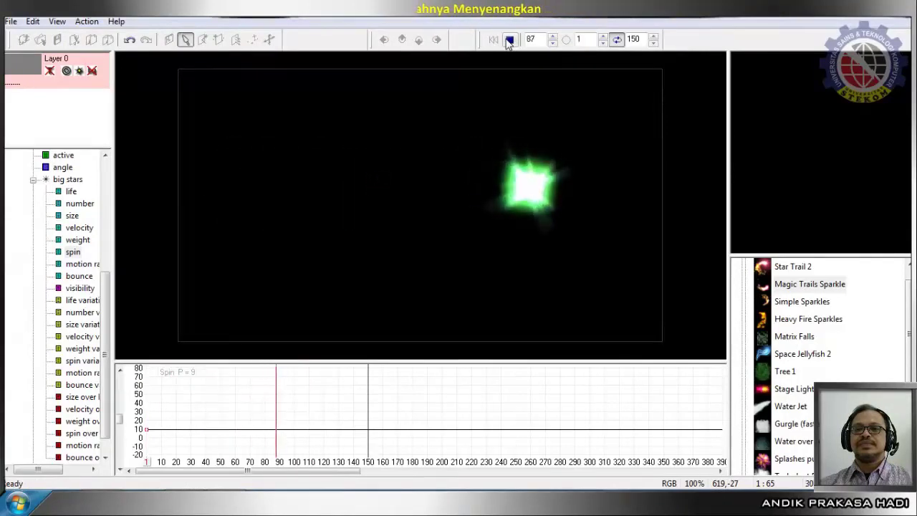
{"action": "left_click", "coordinate": [509, 40]}
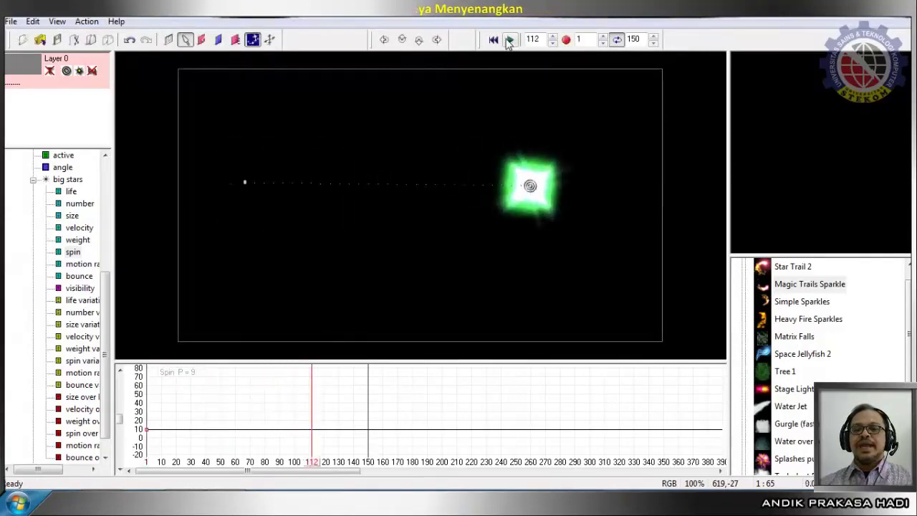
- Set the big stars' velocity to 50, preview the animation from the first frame and collapse the big stars properties
{"action": "left_click", "coordinate": [79, 228]}
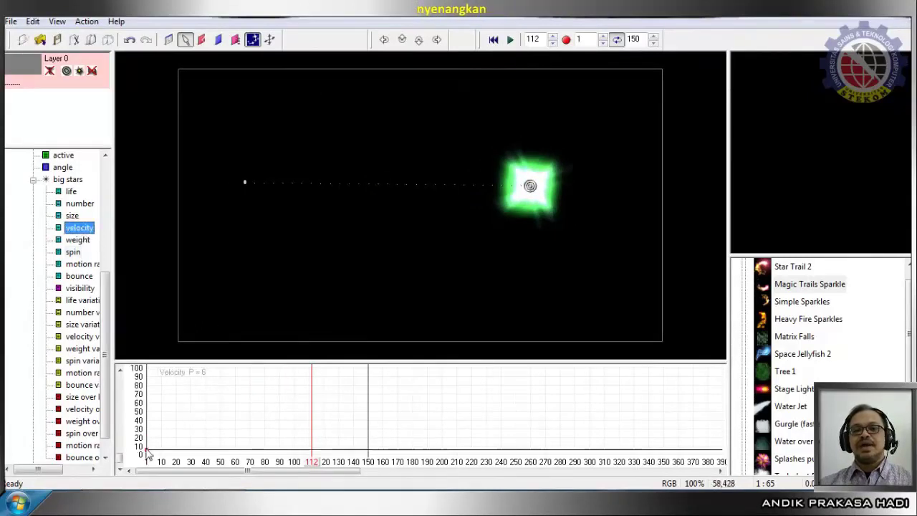
{"action": "left_click_drag", "start_coordinate": [147, 453], "coordinate": [153, 411]}
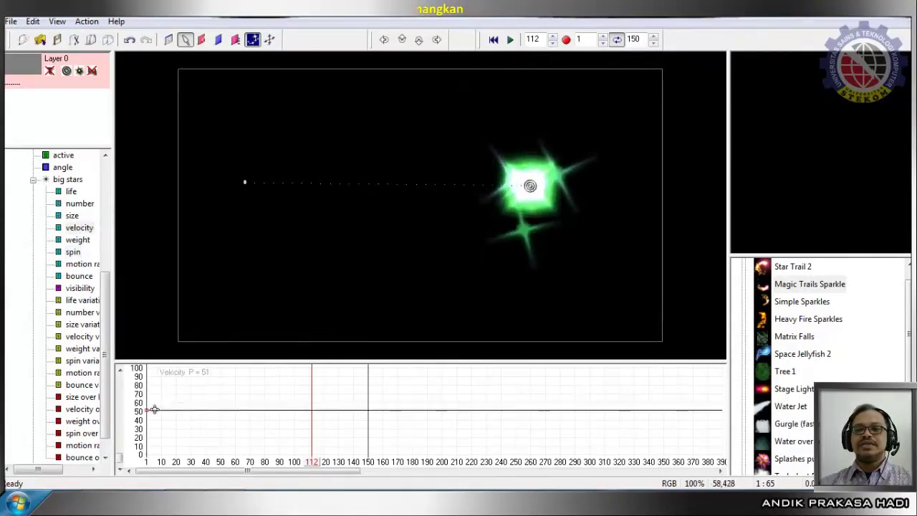
{"action": "left_click", "coordinate": [494, 41]}
{"action": "left_click", "coordinate": [510, 40]}
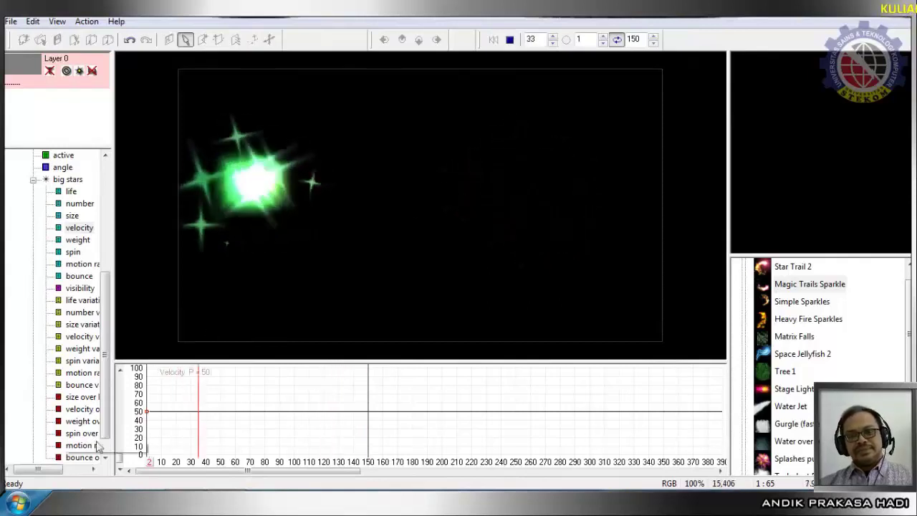
{"action": "left_click", "coordinate": [510, 39]}
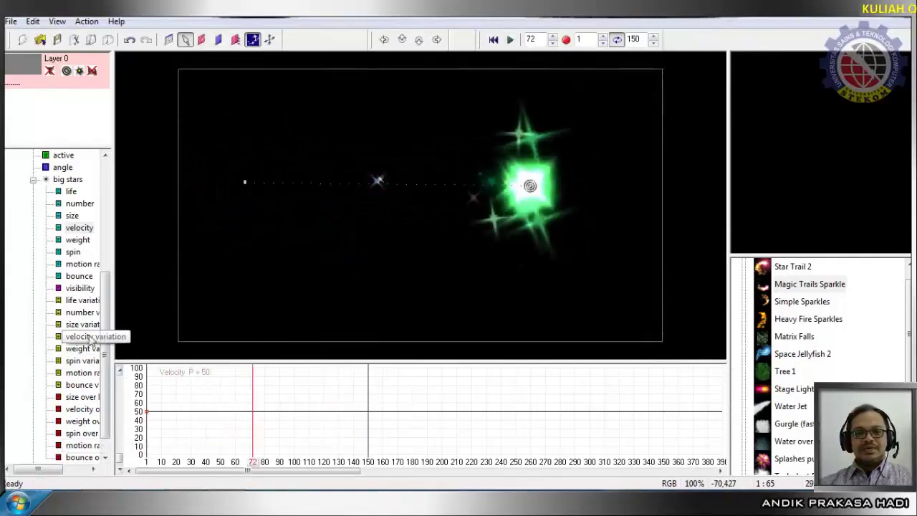
{"action": "left_click", "coordinate": [33, 179]}
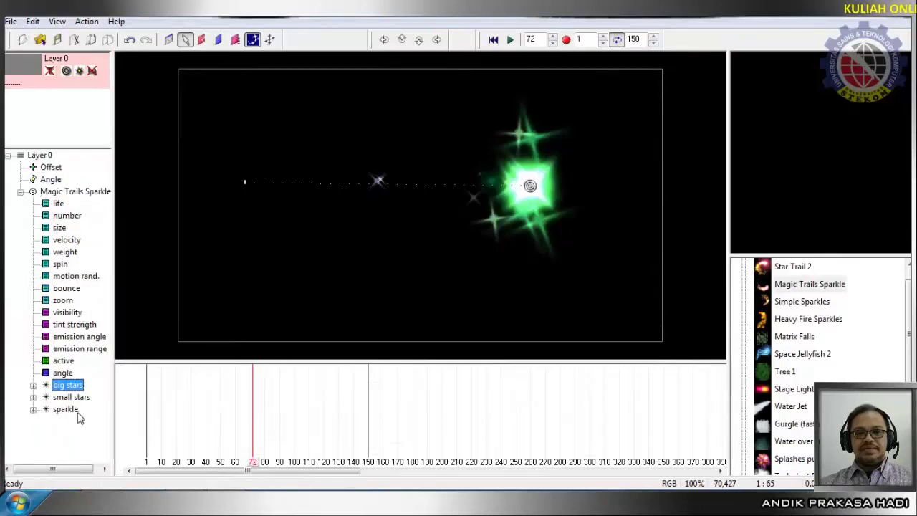
{"action": "left_click", "coordinate": [66, 409]}
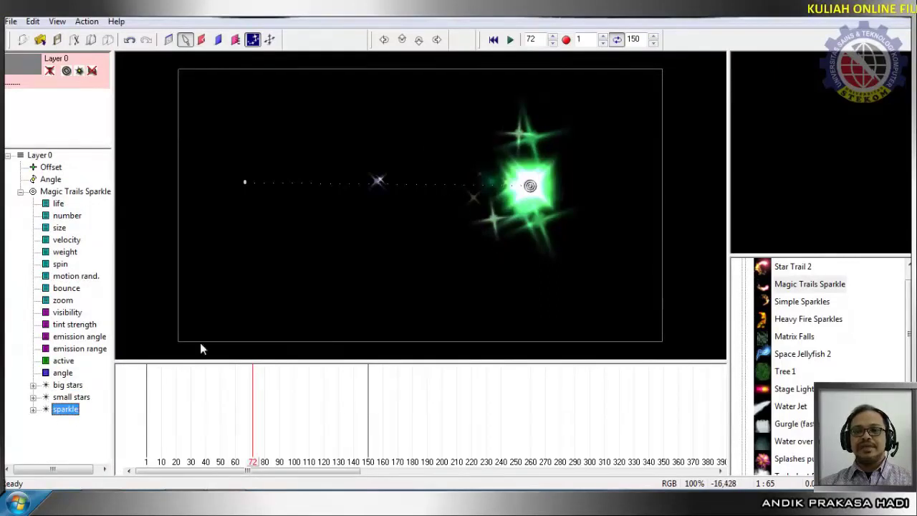
{"action": "left_click", "coordinate": [34, 410]}
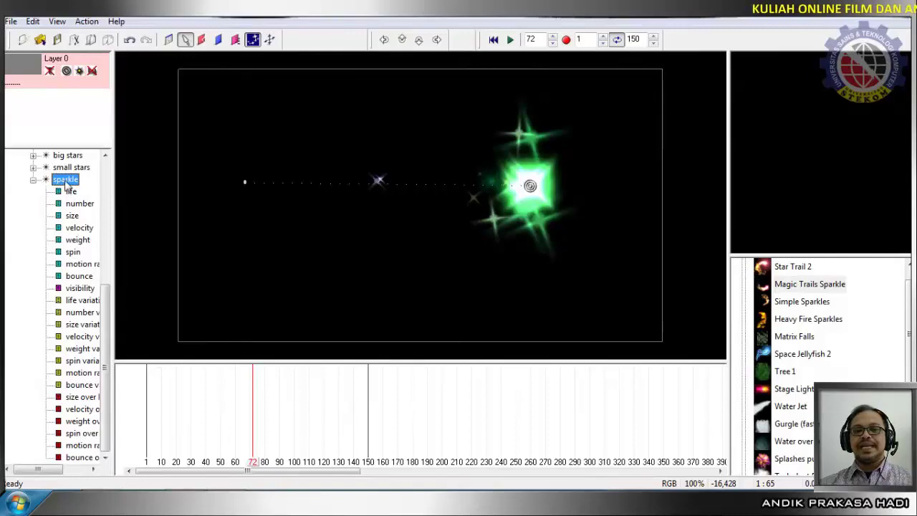
{"action": "left_click", "coordinate": [34, 180]}
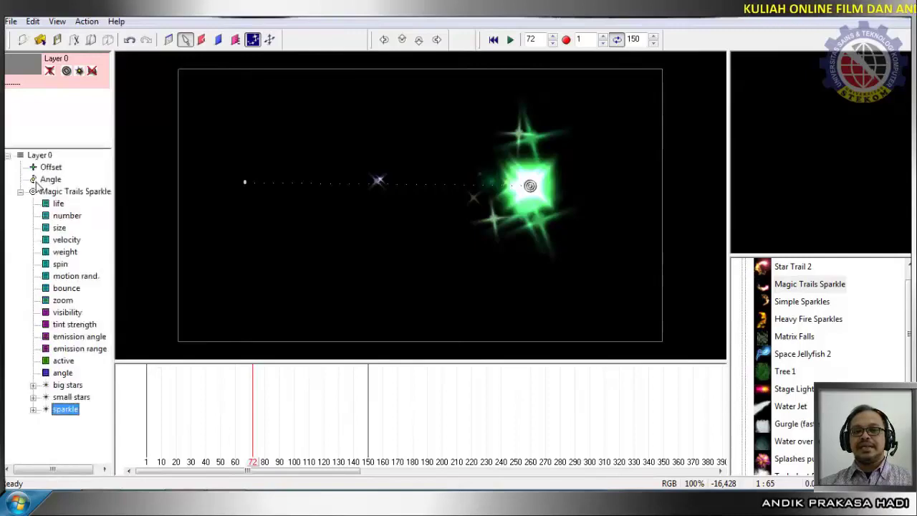
- Open the Magic Trails Sparkle emitter's properties and set the sparkle particle's size to 10
{"action": "right_click", "coordinate": [83, 192]}
{"action": "left_click", "coordinate": [117, 204]}
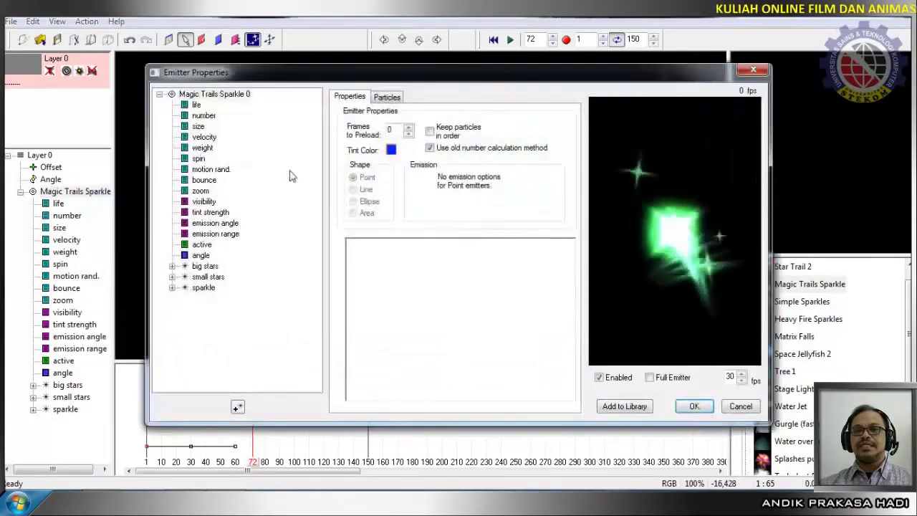
{"action": "left_click", "coordinate": [172, 287]}
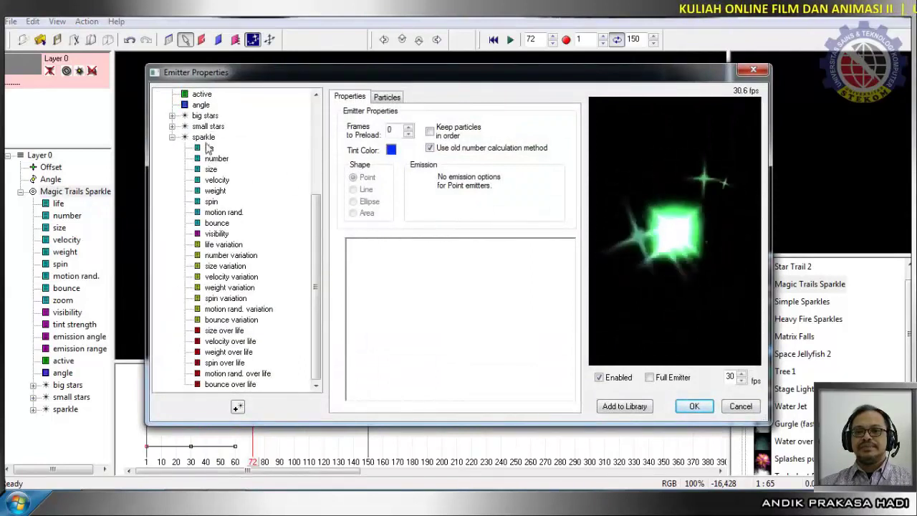
{"action": "left_click", "coordinate": [210, 169]}
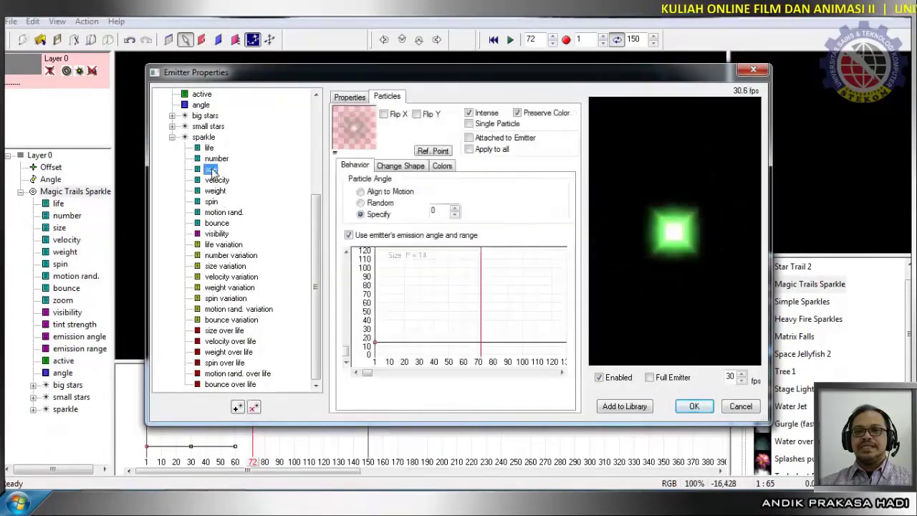
{"action": "left_click", "coordinate": [374, 343]}
{"action": "left_click_drag", "start_coordinate": [373, 341], "coordinate": [383, 345]}
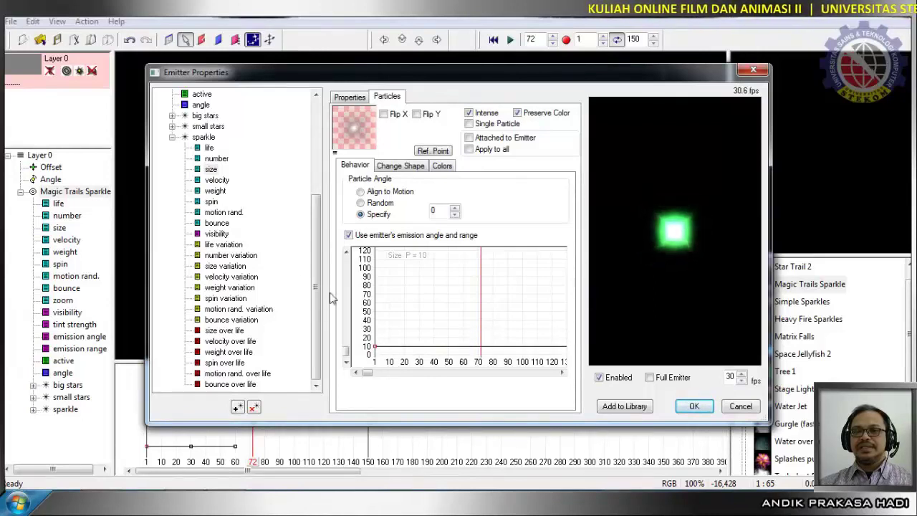
- Set the sparkle particle's number to 28 and apply the emitter changes
{"action": "left_click", "coordinate": [219, 160]}
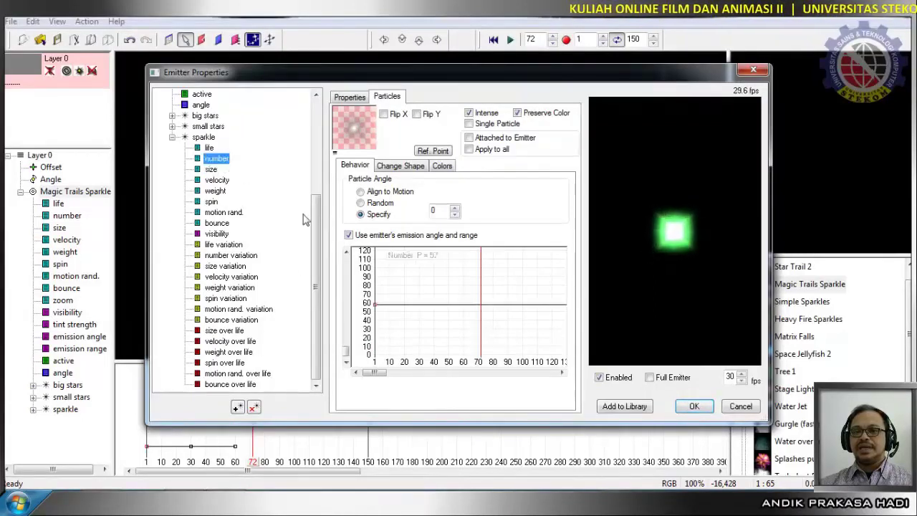
{"action": "left_click_drag", "start_coordinate": [379, 311], "coordinate": [396, 328]}
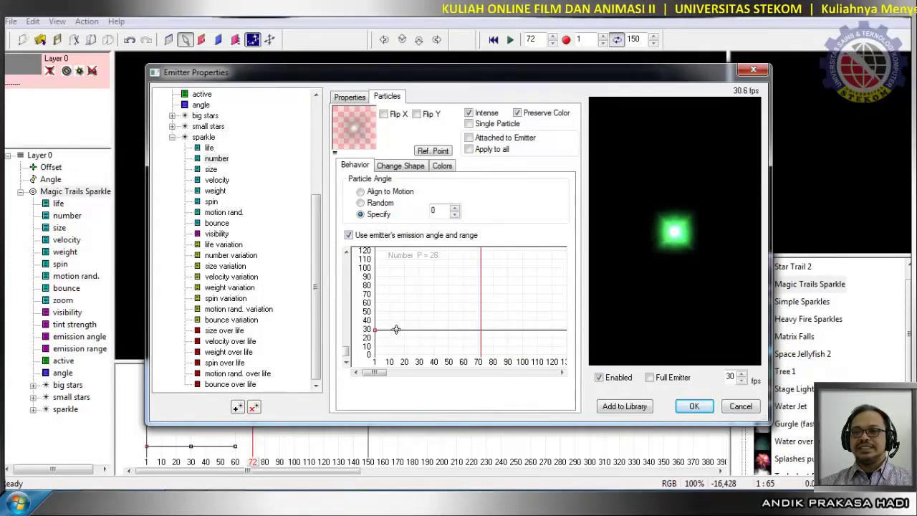
{"action": "left_click", "coordinate": [692, 405]}
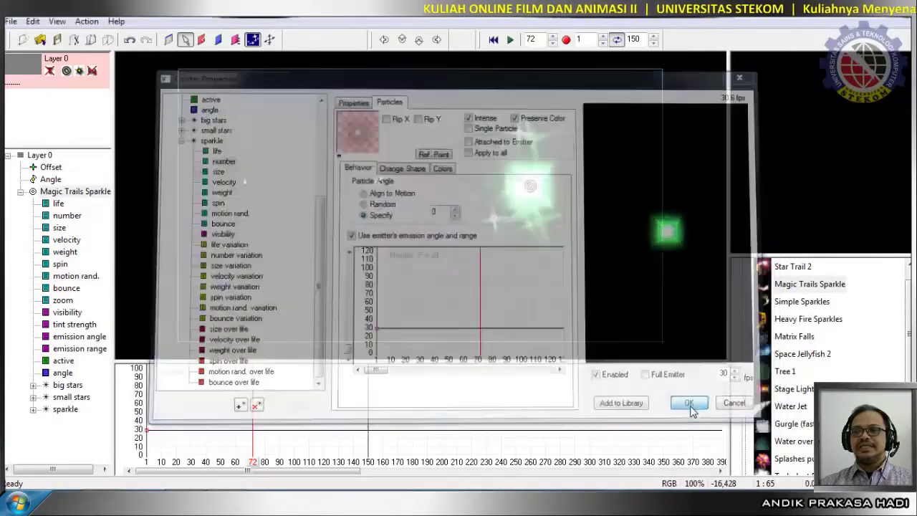
- Play the animation from the first frame to check the reduced sparkle particles, stop it and return to frame 1
{"action": "left_click", "coordinate": [493, 40]}
{"action": "left_click", "coordinate": [511, 40]}
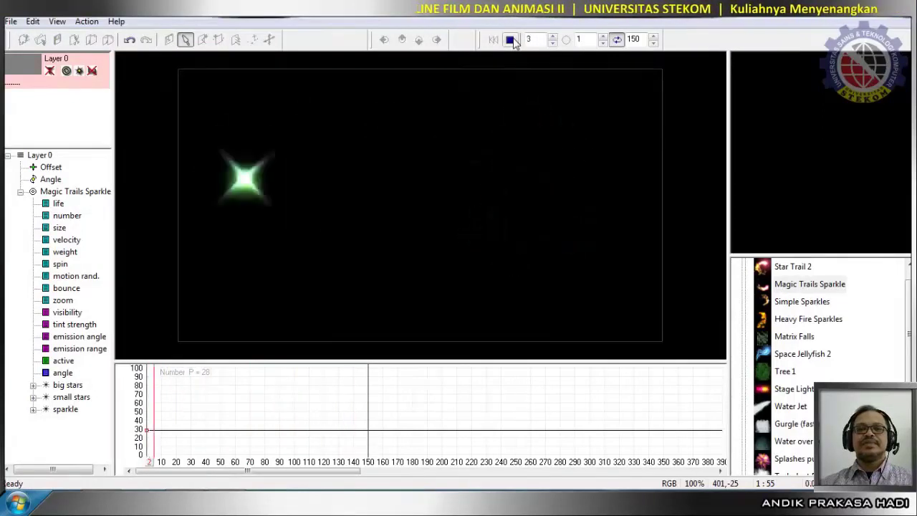
{"action": "left_click", "coordinate": [509, 39]}
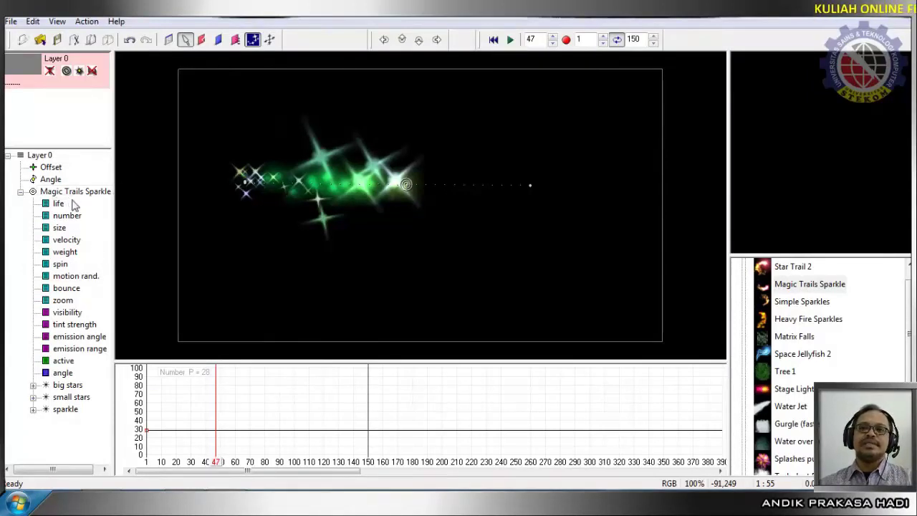
{"action": "left_click", "coordinate": [494, 39]}
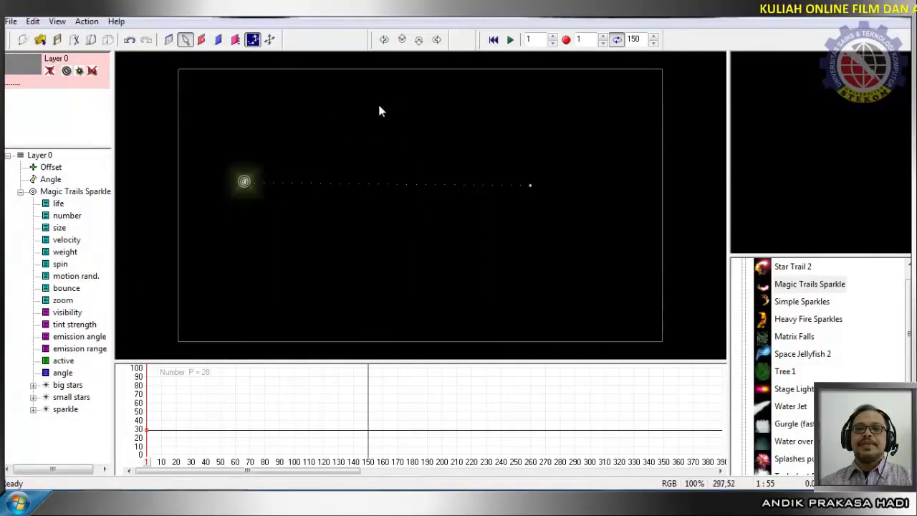
- Start saving the animation as an AVI video named aaa in the Documents folder
{"action": "left_click", "coordinate": [565, 40]}
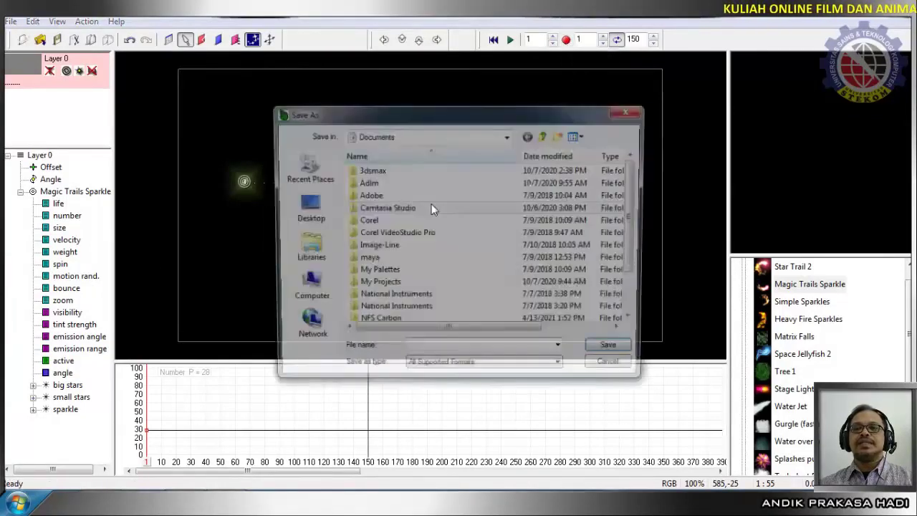
{"action": "left_click", "coordinate": [464, 372]}
{"action": "left_click", "coordinate": [468, 390]}
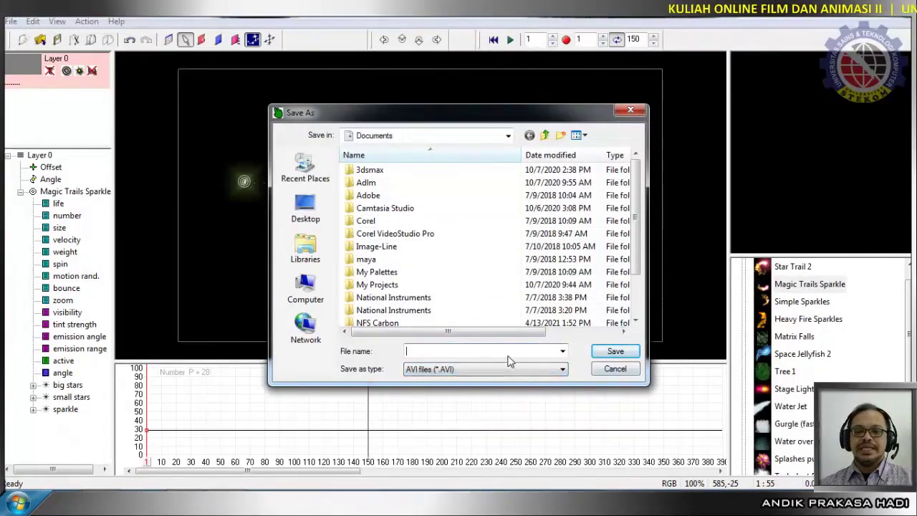
{"action": "type", "text": "aaa"}
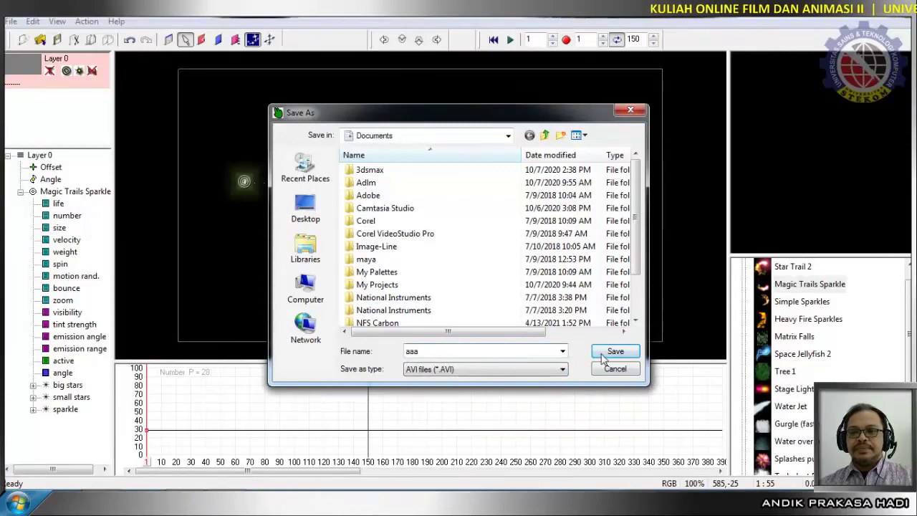
{"action": "left_click", "coordinate": [603, 355]}
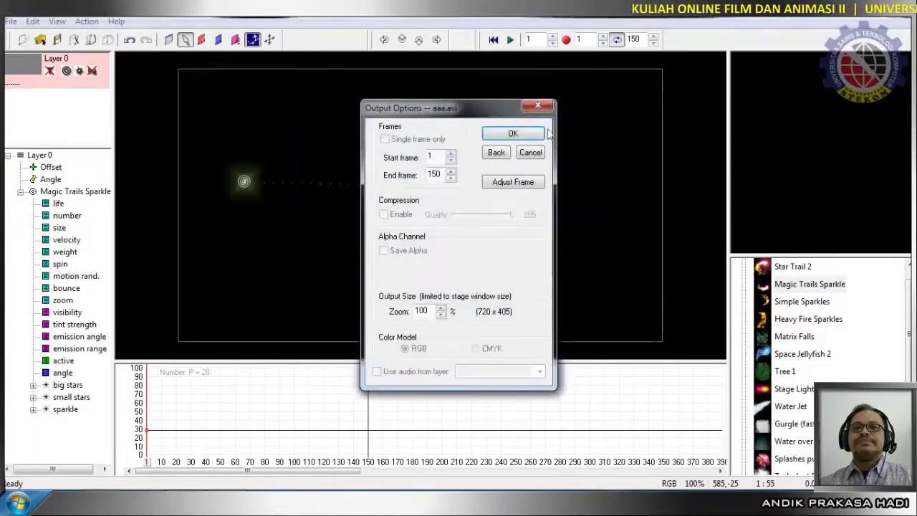
- Accept the output options for aaa.avi, choose Cinepak Codec by Radius as the compressor and render the video
{"action": "left_click", "coordinate": [521, 136]}
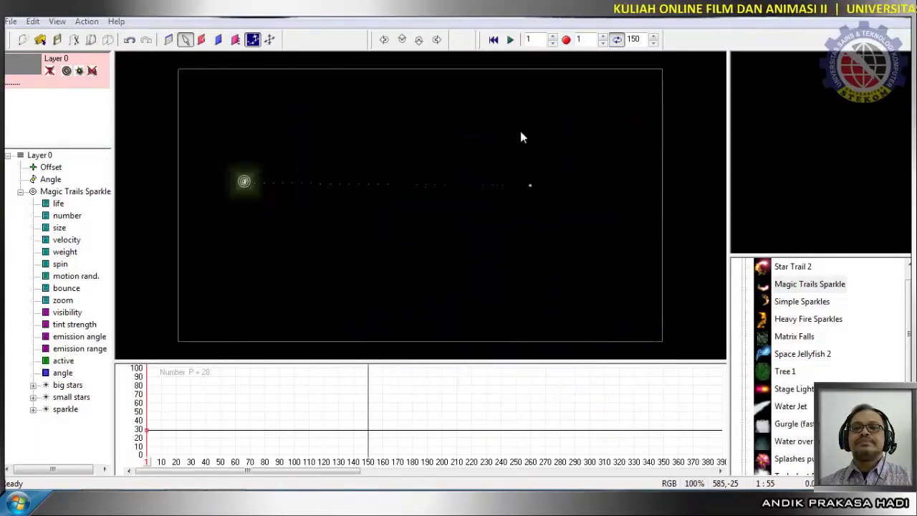
{"action": "left_click", "coordinate": [514, 214]}
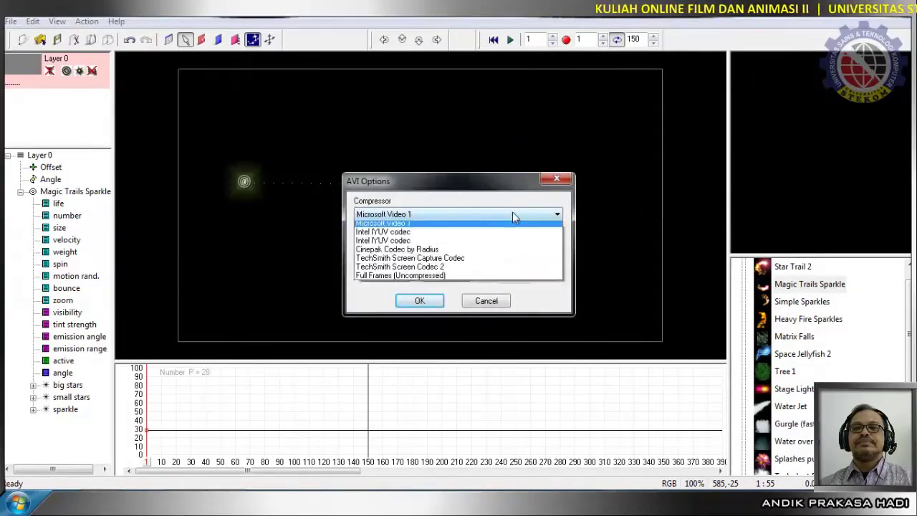
{"action": "left_click", "coordinate": [505, 253]}
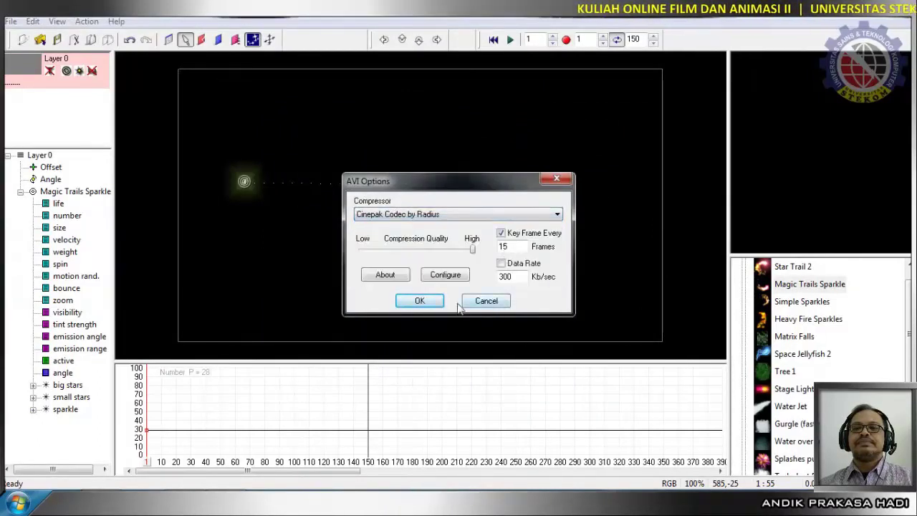
{"action": "left_click", "coordinate": [431, 301]}
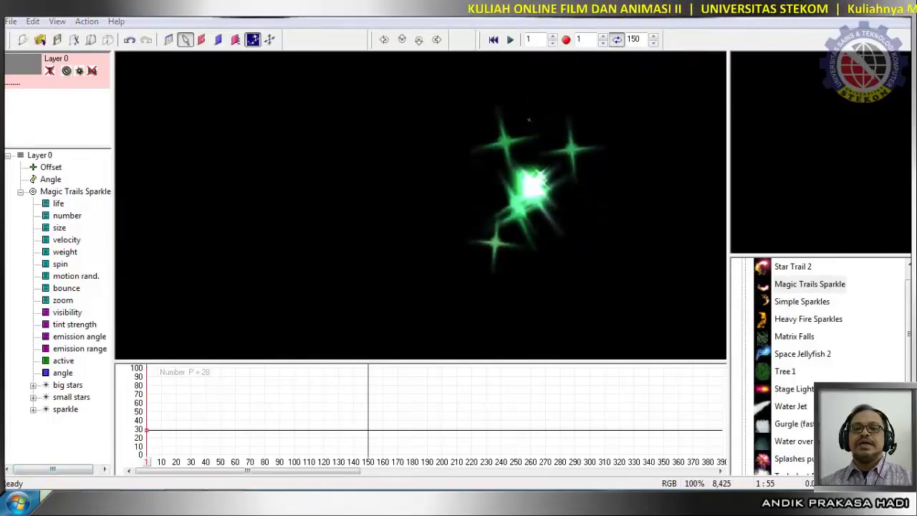
- Switch to Windows Explorer, play the aaa video from the Documents library, dismiss the player's update notice and close the player
{"action": "key", "text": "super+e"}
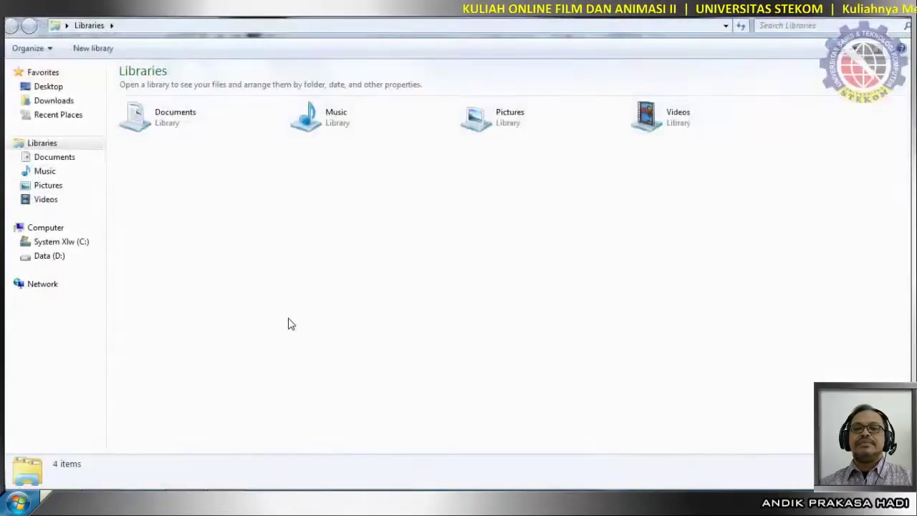
{"action": "left_click", "coordinate": [51, 159]}
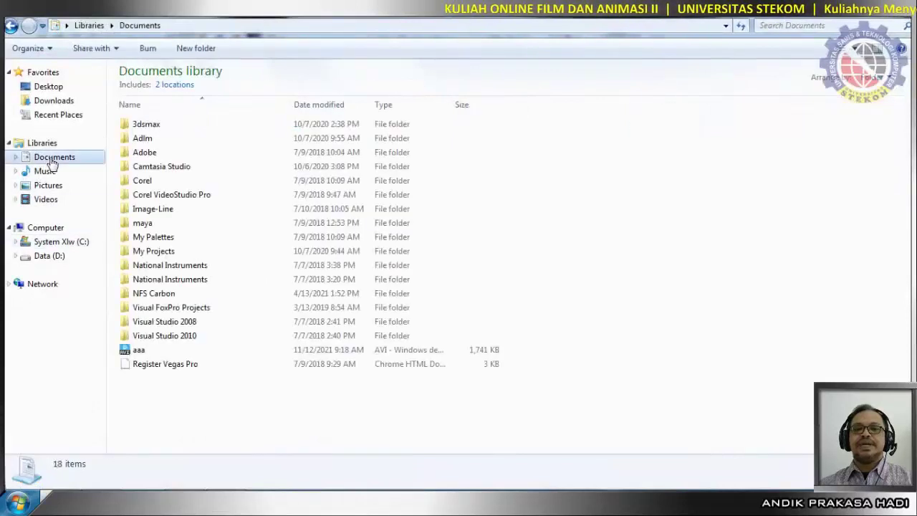
{"action": "left_click", "coordinate": [137, 350]}
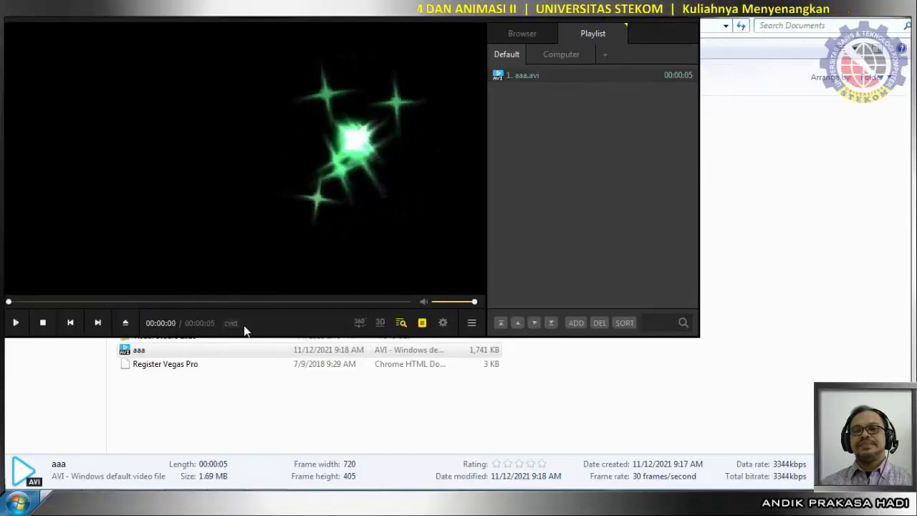
{"action": "left_click", "coordinate": [686, 22]}
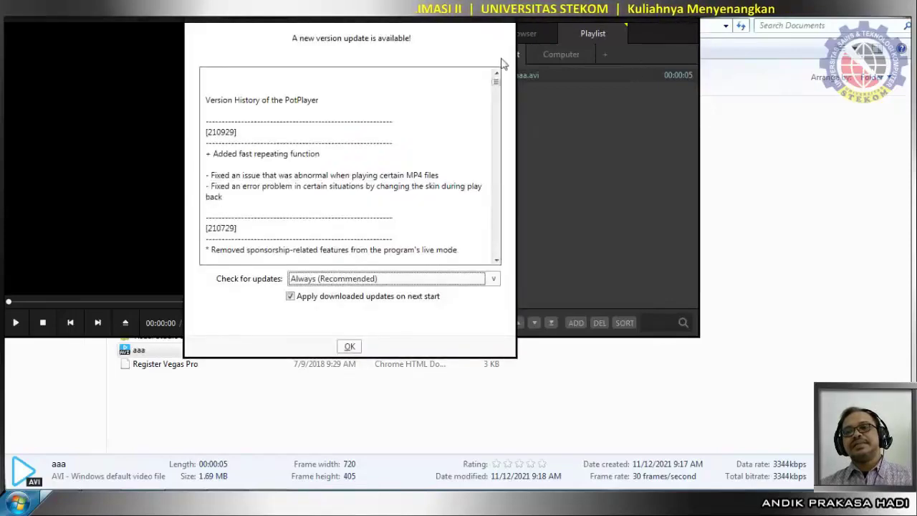
{"action": "left_click", "coordinate": [510, 27]}
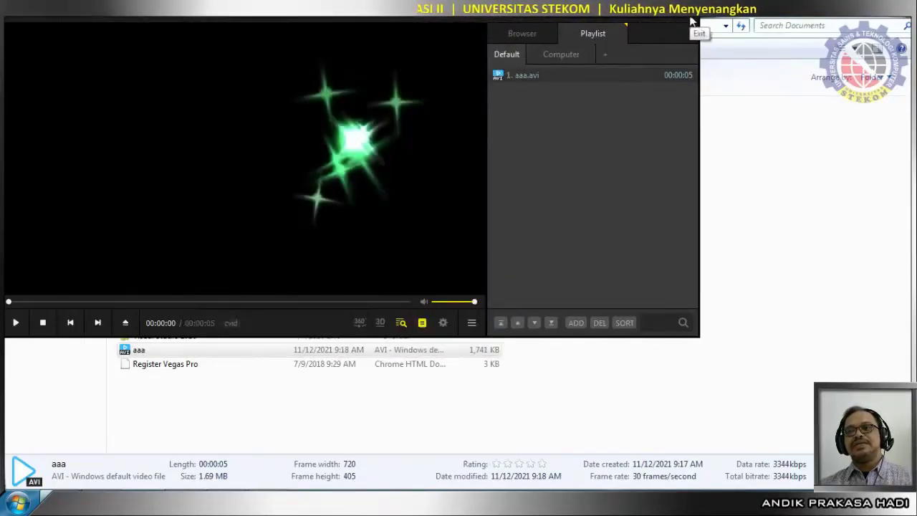
{"action": "left_click", "coordinate": [691, 22]}
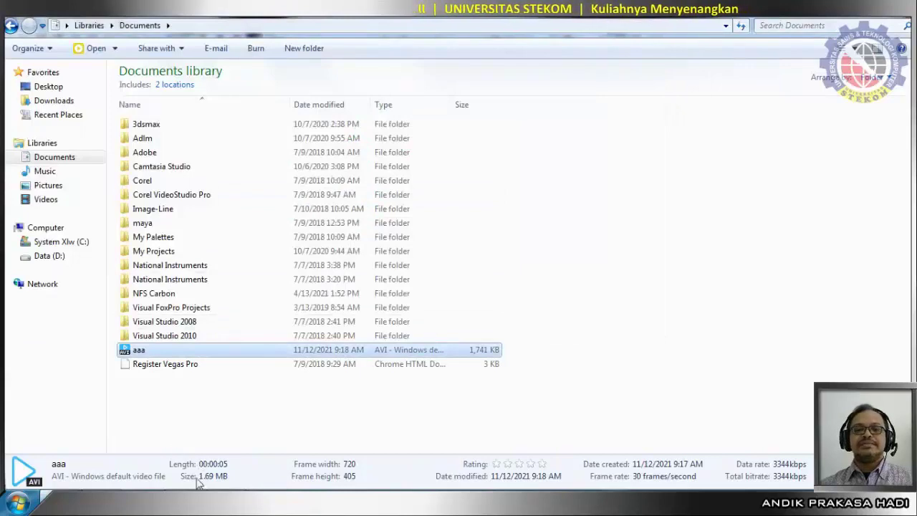
- Switch to OBS and make IntroOutro the active scene
{"action": "mouse_move", "coordinate": [184, 505]}
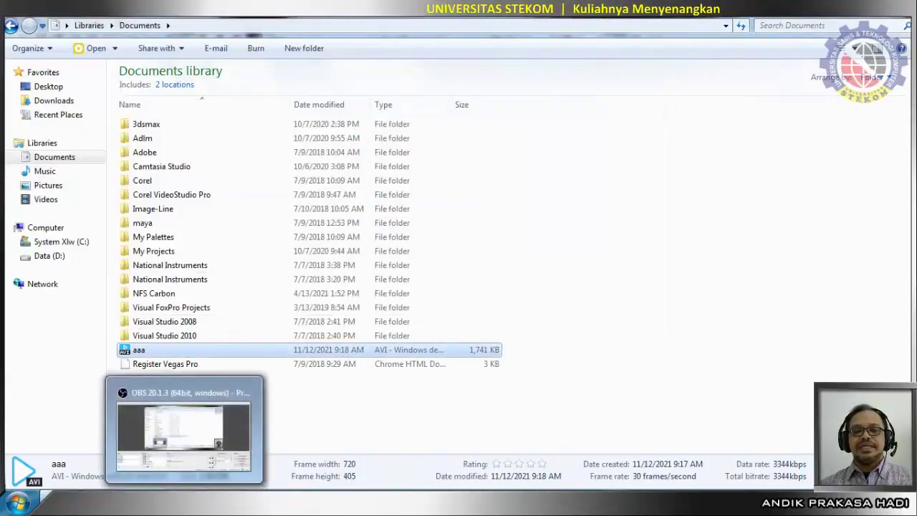
{"action": "left_click", "coordinate": [184, 429]}
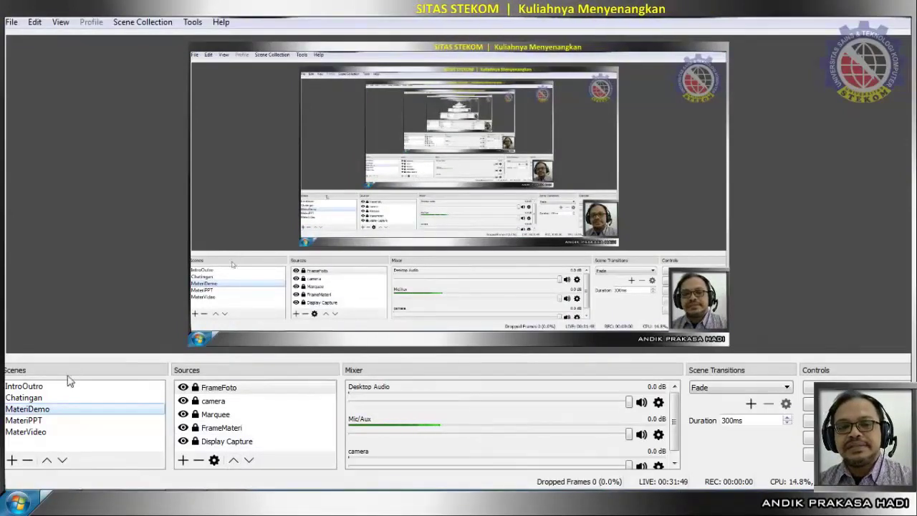
{"action": "left_click", "coordinate": [35, 388]}
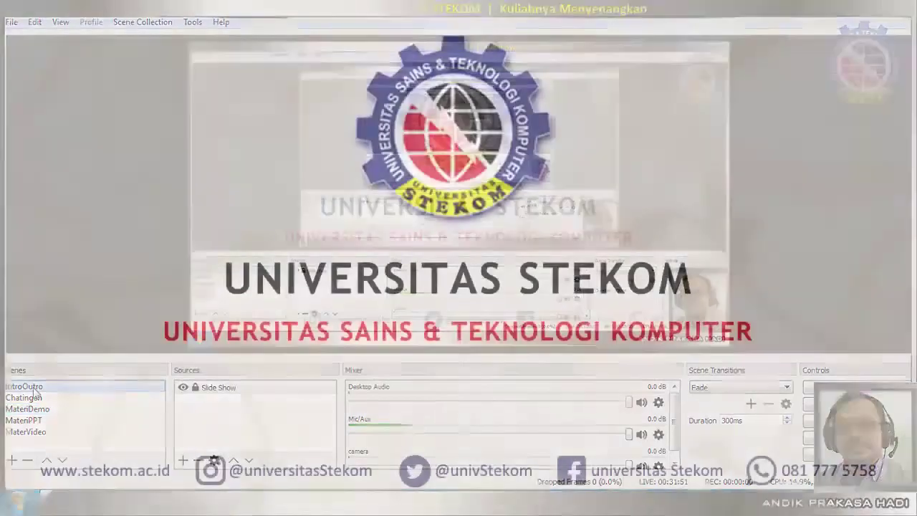